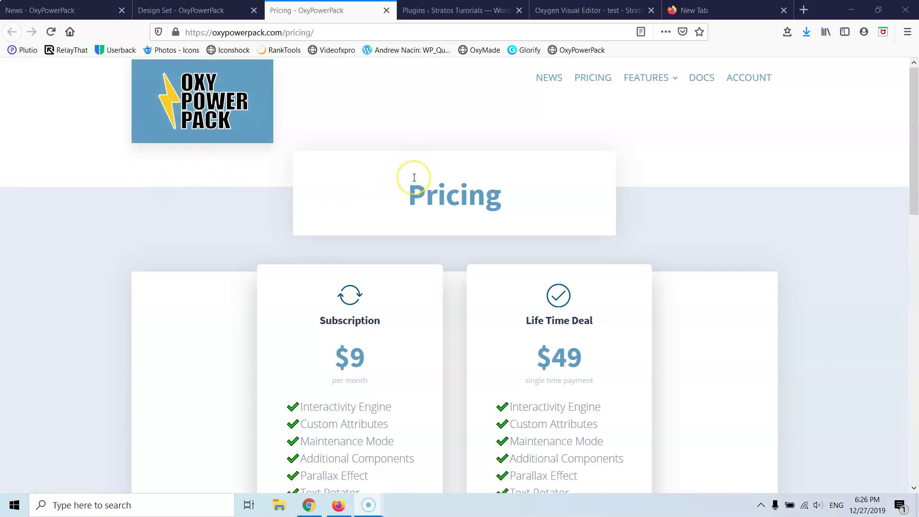
- Compare the Subscription and Life Time Deal plans and their included features on the OxyPowerPack pricing page
{"action": "scroll", "coordinate": [329, 199], "scroll_direction": "down", "scroll_amount": 5}
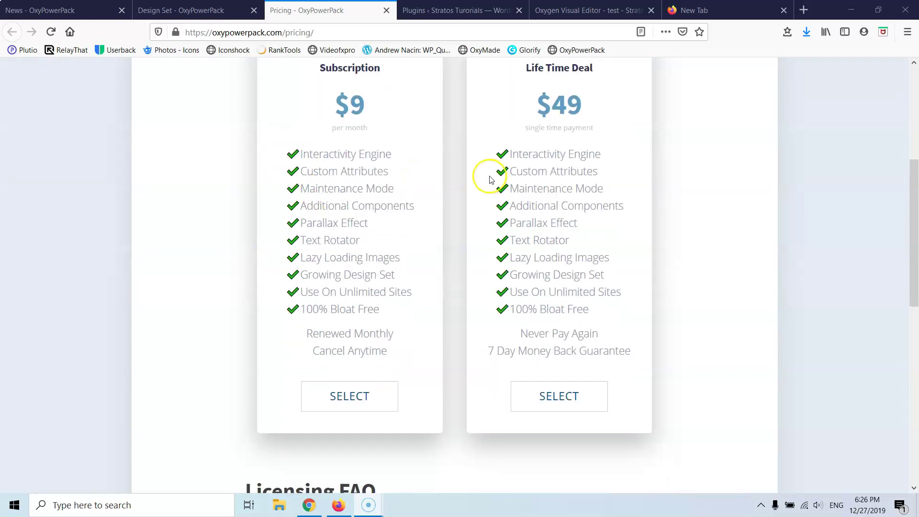
{"action": "scroll", "coordinate": [487, 176], "scroll_direction": "up", "scroll_amount": 5}
{"action": "scroll", "coordinate": [593, 289], "scroll_direction": "down", "scroll_amount": 1}
{"action": "scroll", "coordinate": [592, 289], "scroll_direction": "down", "scroll_amount": 2}
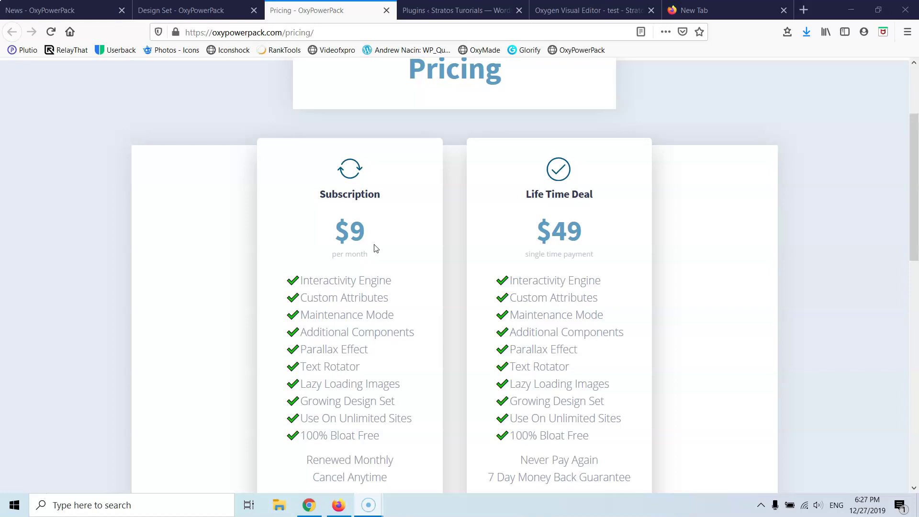
{"action": "scroll", "coordinate": [163, 100], "scroll_direction": "up", "scroll_amount": 3}
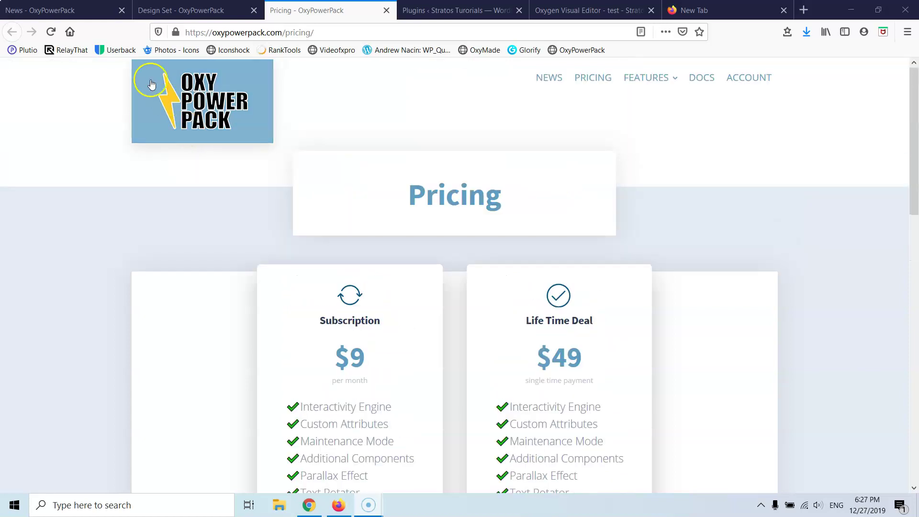
- Switch to the OxyPowerPack News page and look through the posts down to the oldest ones
{"action": "left_click", "coordinate": [31, 9]}
{"action": "scroll", "coordinate": [56, 148], "scroll_direction": "down", "scroll_amount": 15}
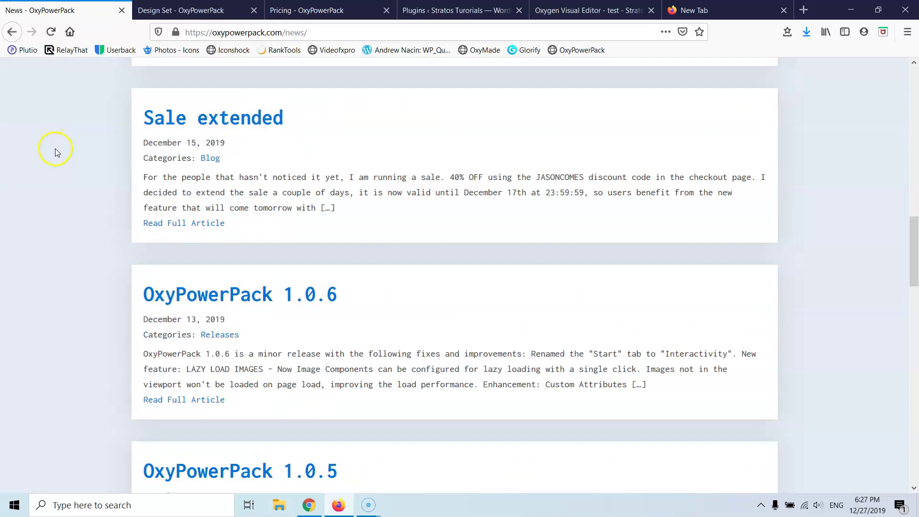
{"action": "scroll", "coordinate": [58, 141], "scroll_direction": "down", "scroll_amount": 20}
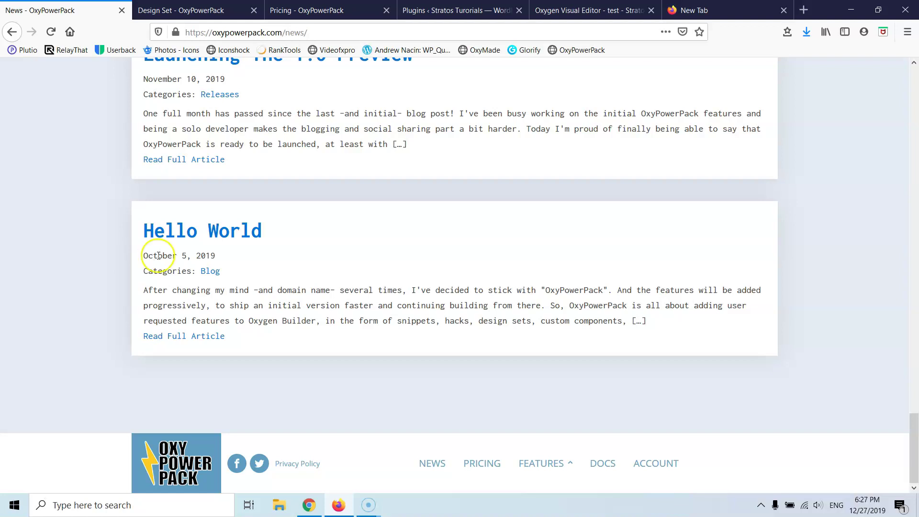
{"action": "scroll", "coordinate": [156, 256], "scroll_direction": "up", "scroll_amount": 3}
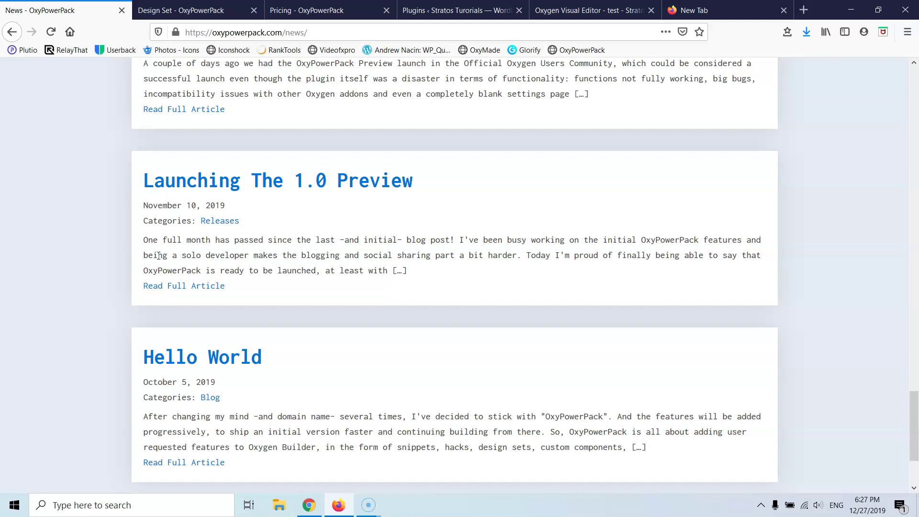
- Check the OxyPowerPack entry among the installed plugins in the WordPress admin
{"action": "left_click", "coordinate": [436, 9]}
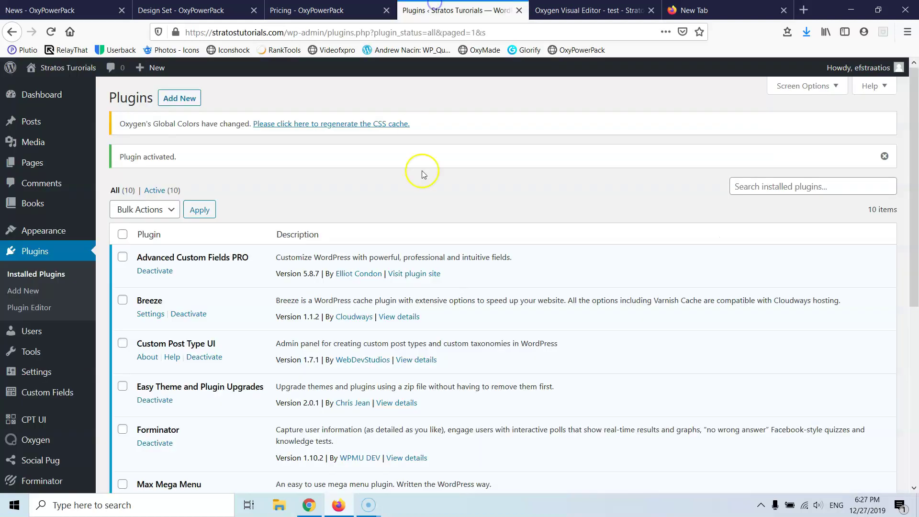
{"action": "scroll", "coordinate": [335, 279], "scroll_direction": "down", "scroll_amount": 6}
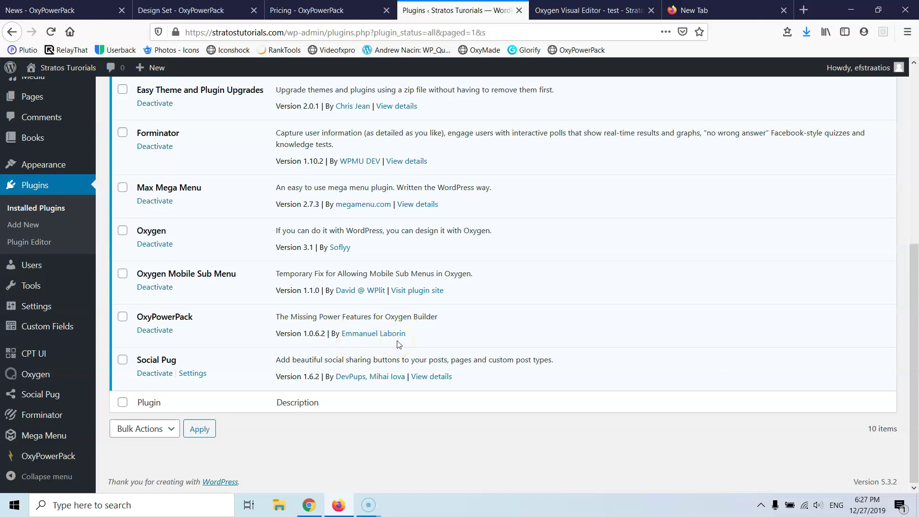
- Return to the OxyPowerPack News page and review the release posts from the oldest back up to the newest
{"action": "left_click", "coordinate": [19, 10]}
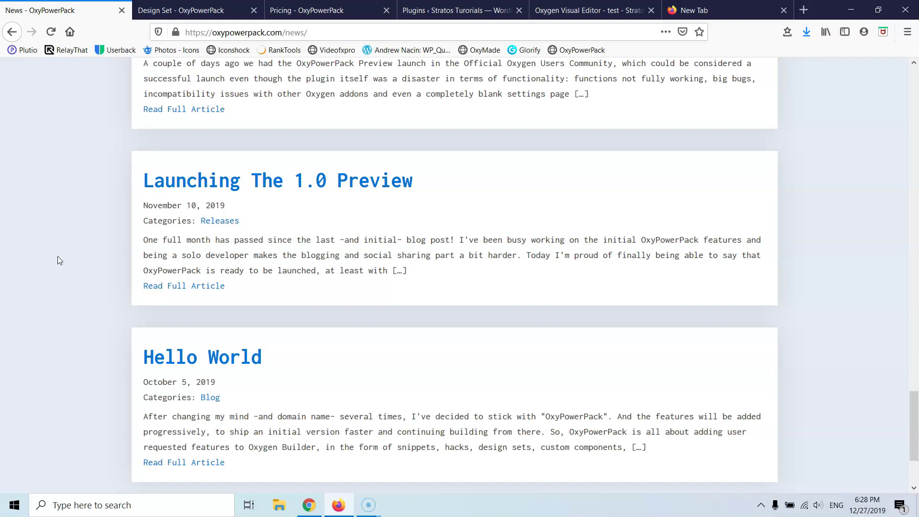
{"action": "left_click", "coordinate": [34, 263]}
{"action": "scroll", "coordinate": [17, 225], "scroll_direction": "up", "scroll_amount": 5}
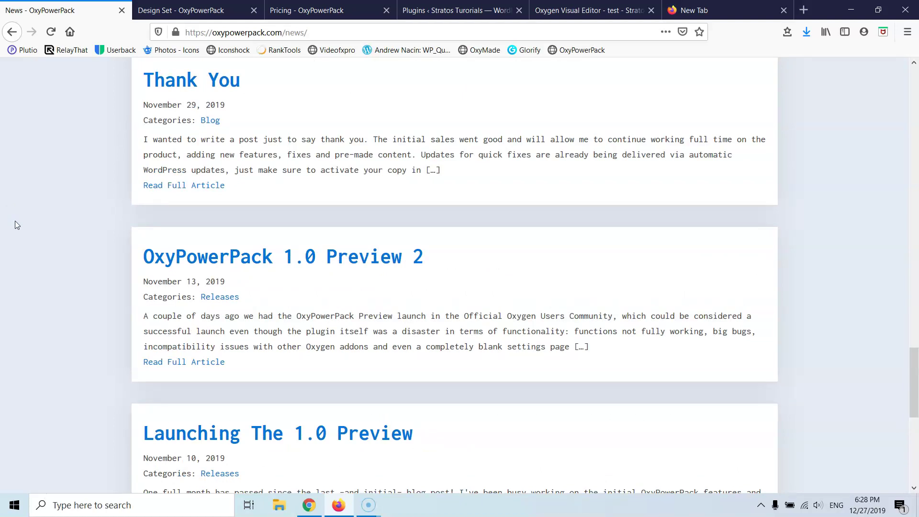
{"action": "scroll", "coordinate": [15, 221], "scroll_direction": "up", "scroll_amount": 4}
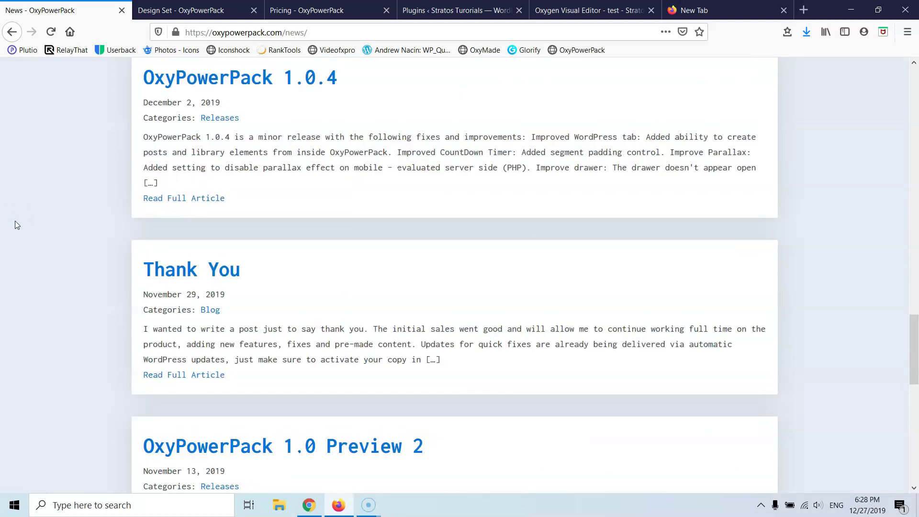
{"action": "scroll", "coordinate": [47, 265], "scroll_direction": "up", "scroll_amount": 20}
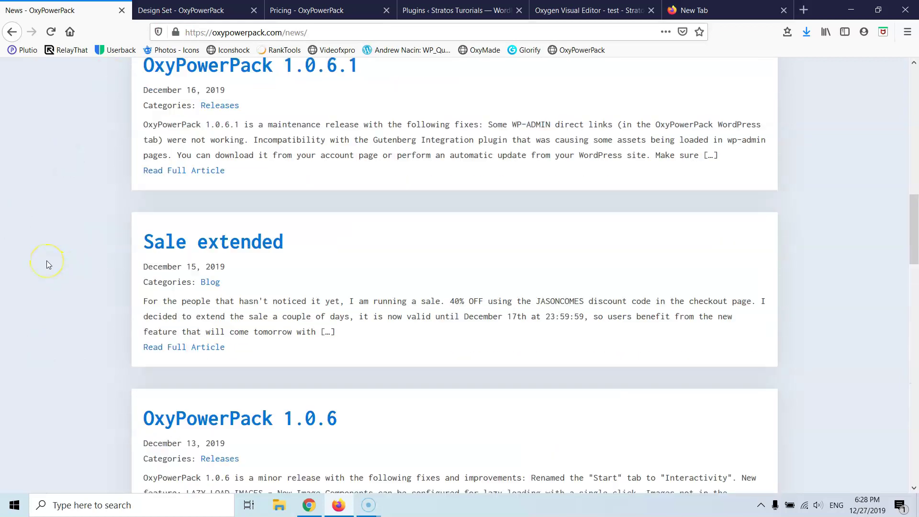
{"action": "scroll", "coordinate": [60, 276], "scroll_direction": "down", "scroll_amount": 12}
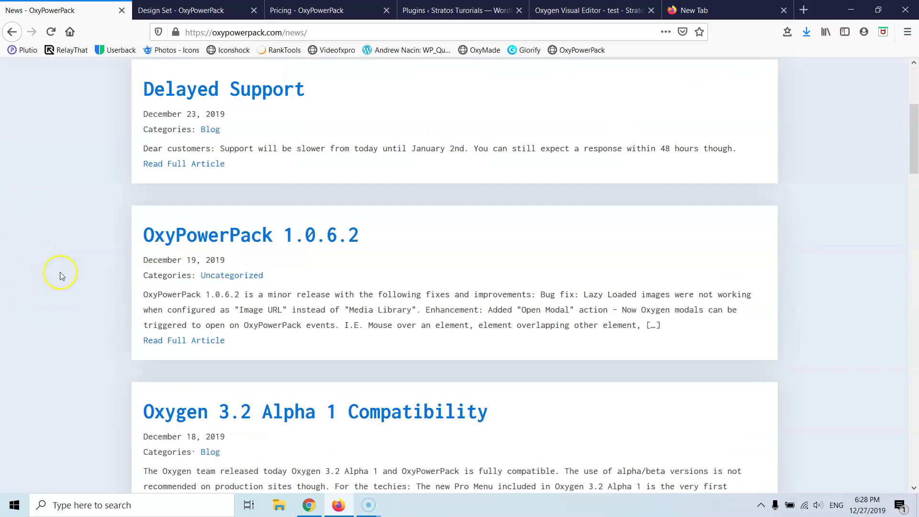
{"action": "scroll", "coordinate": [60, 275], "scroll_direction": "down", "scroll_amount": 9}
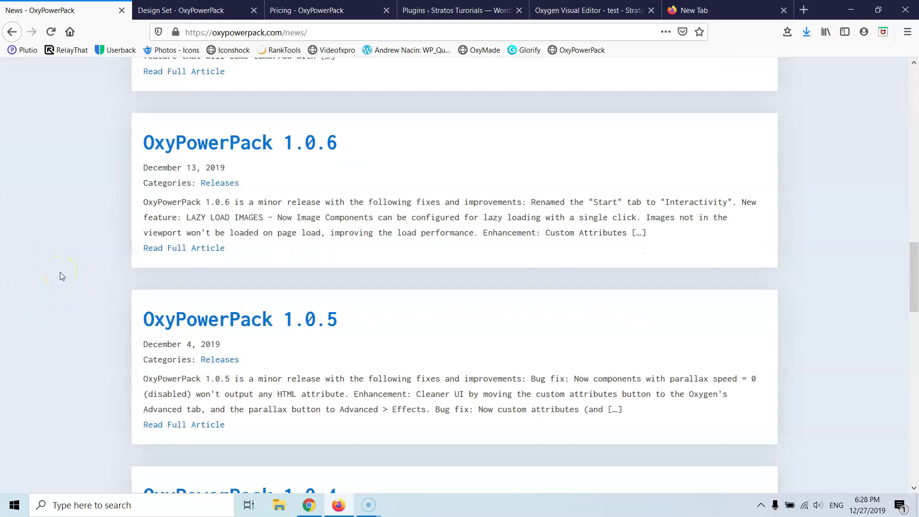
{"action": "scroll", "coordinate": [59, 276], "scroll_direction": "up", "scroll_amount": 16}
{"action": "scroll", "coordinate": [59, 272], "scroll_direction": "up", "scroll_amount": 5}
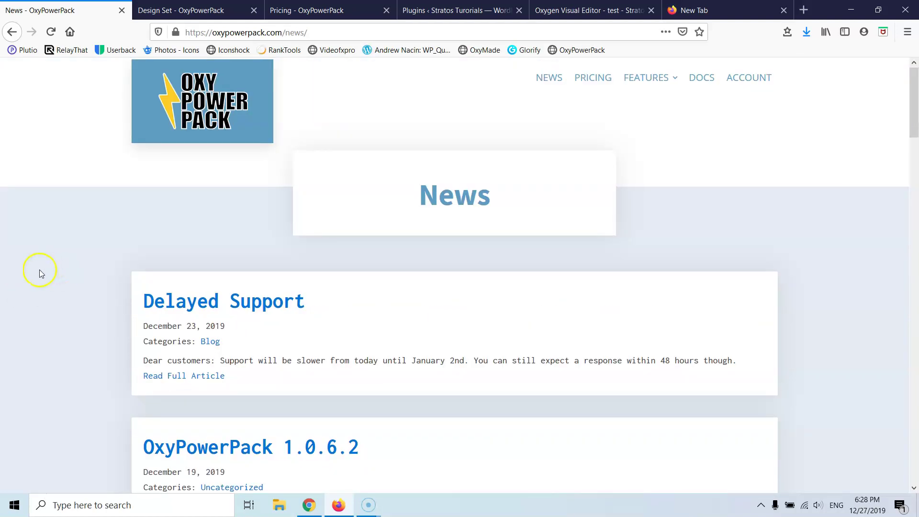
- Examine the release history on the News page again, including the Oxygen 3.2 Alpha 1 Compatibility and OxyPowerPack 1.0.6.1 posts
{"action": "scroll", "coordinate": [39, 269], "scroll_direction": "down", "scroll_amount": 16}
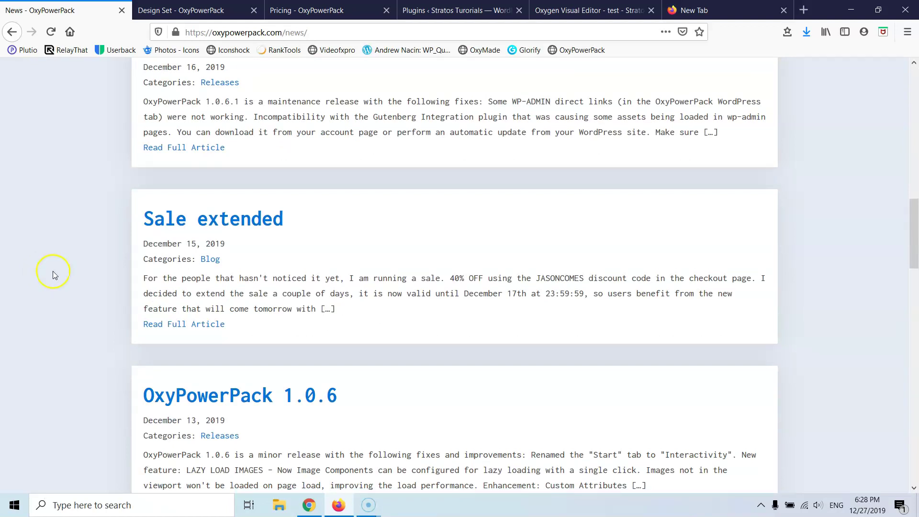
{"action": "scroll", "coordinate": [53, 271], "scroll_direction": "up", "scroll_amount": 5}
{"action": "scroll", "coordinate": [53, 271], "scroll_direction": "down", "scroll_amount": 13}
{"action": "scroll", "coordinate": [53, 276], "scroll_direction": "down", "scroll_amount": 8}
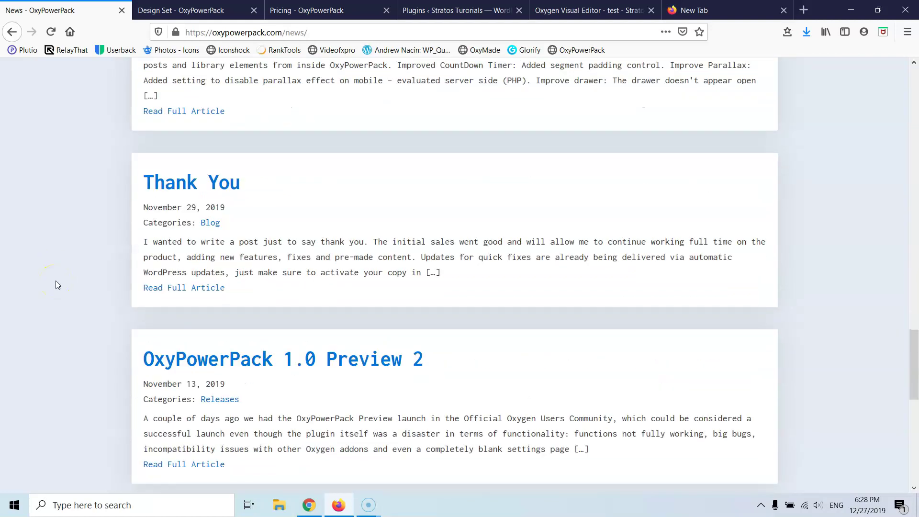
{"action": "scroll", "coordinate": [56, 282], "scroll_direction": "down", "scroll_amount": 4}
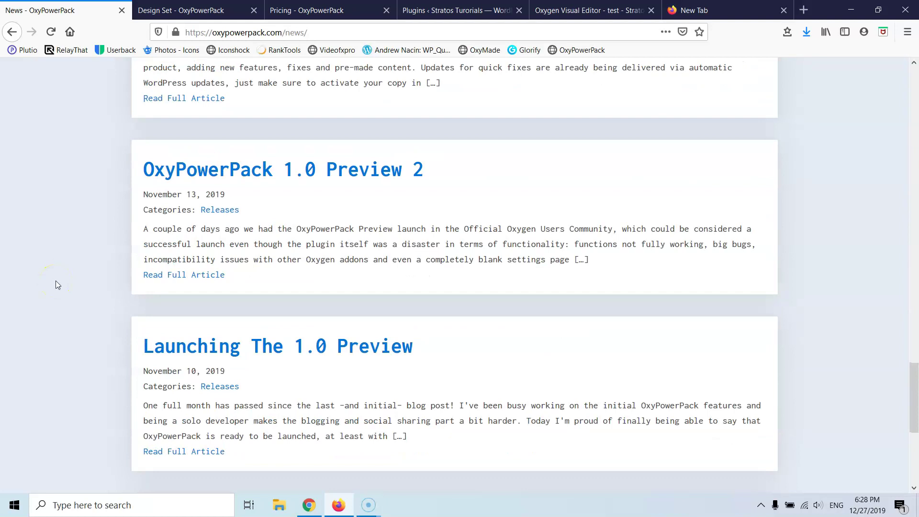
{"action": "scroll", "coordinate": [56, 282], "scroll_direction": "up", "scroll_amount": 8}
{"action": "scroll", "coordinate": [55, 285], "scroll_direction": "up", "scroll_amount": 7}
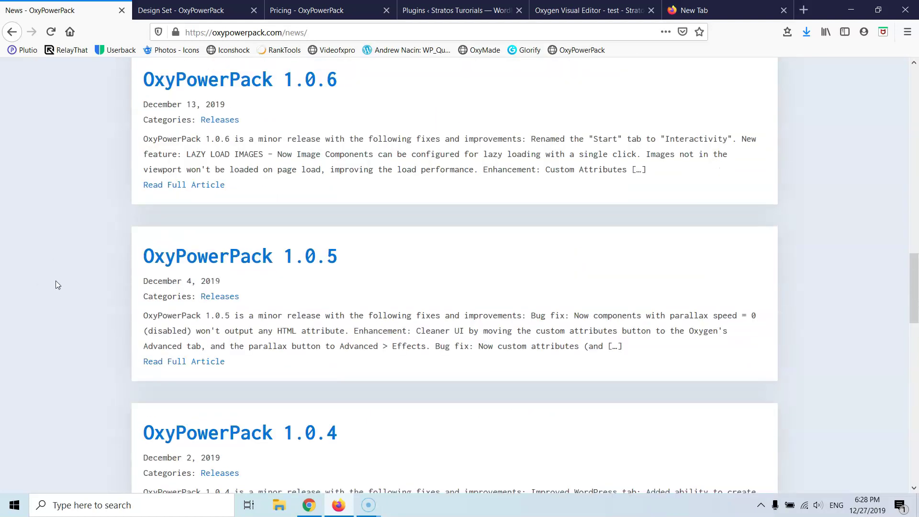
{"action": "scroll", "coordinate": [56, 282], "scroll_direction": "up", "scroll_amount": 20}
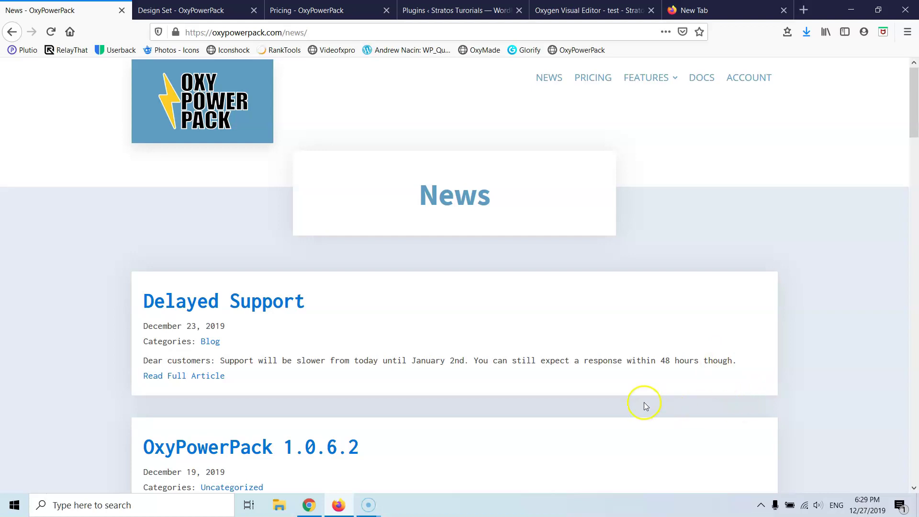
{"action": "scroll", "coordinate": [642, 388], "scroll_direction": "down", "scroll_amount": 5}
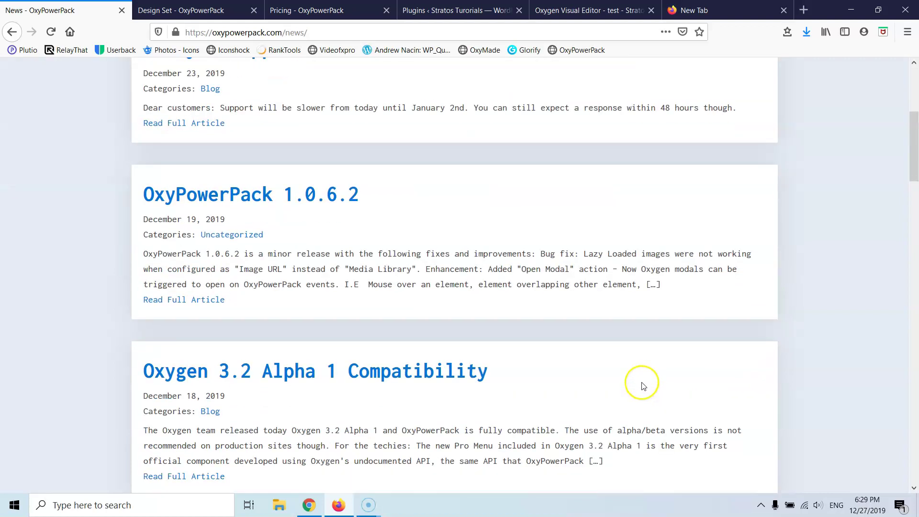
{"action": "scroll", "coordinate": [582, 320], "scroll_direction": "down", "scroll_amount": 5}
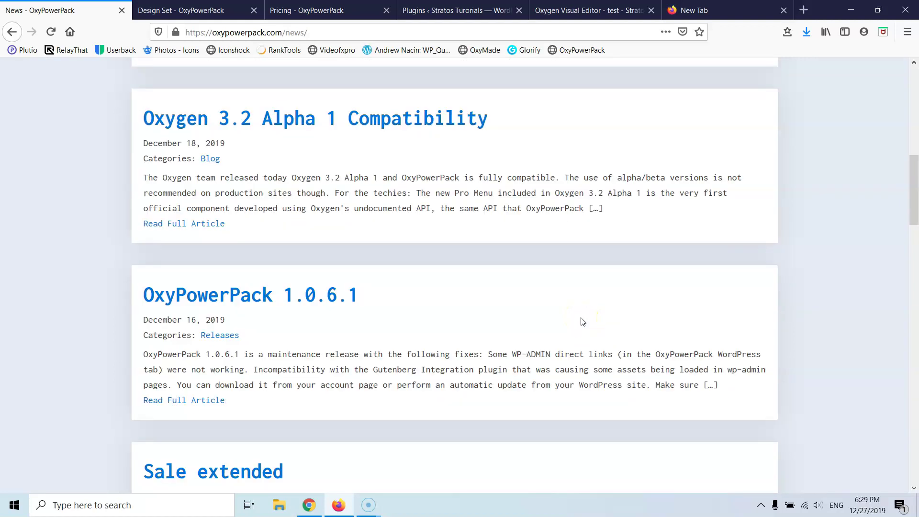
- Open the Components feature page, view the CountDown Timer, and try the Before/After Image slider by moving its divider toward After Gym
{"action": "left_click", "coordinate": [347, 225]}
{"action": "scroll", "coordinate": [347, 224], "scroll_direction": "up", "scroll_amount": 10}
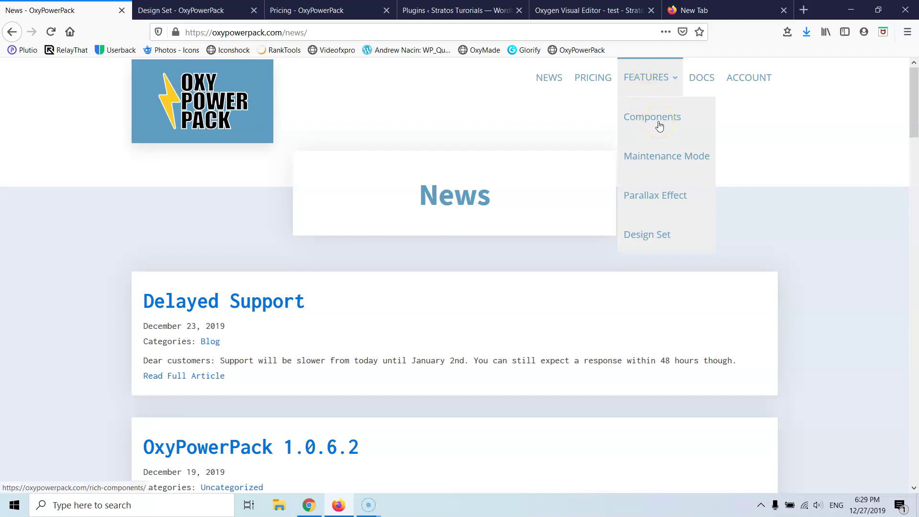
{"action": "left_click", "coordinate": [659, 125]}
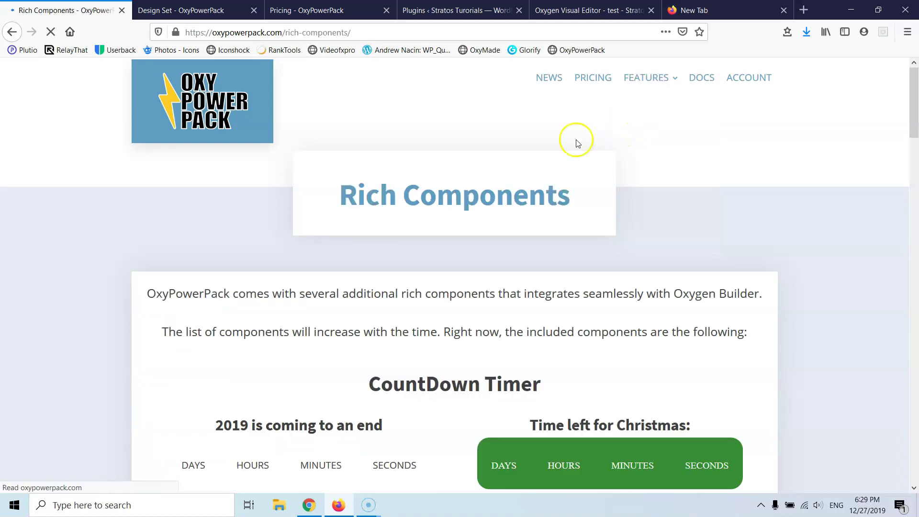
{"action": "scroll", "coordinate": [577, 142], "scroll_direction": "down", "scroll_amount": 5}
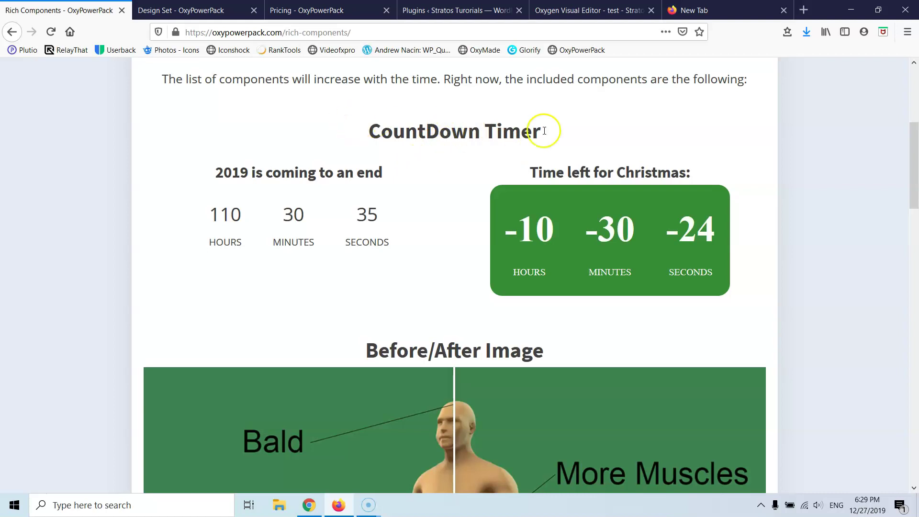
{"action": "scroll", "coordinate": [530, 154], "scroll_direction": "down", "scroll_amount": 4}
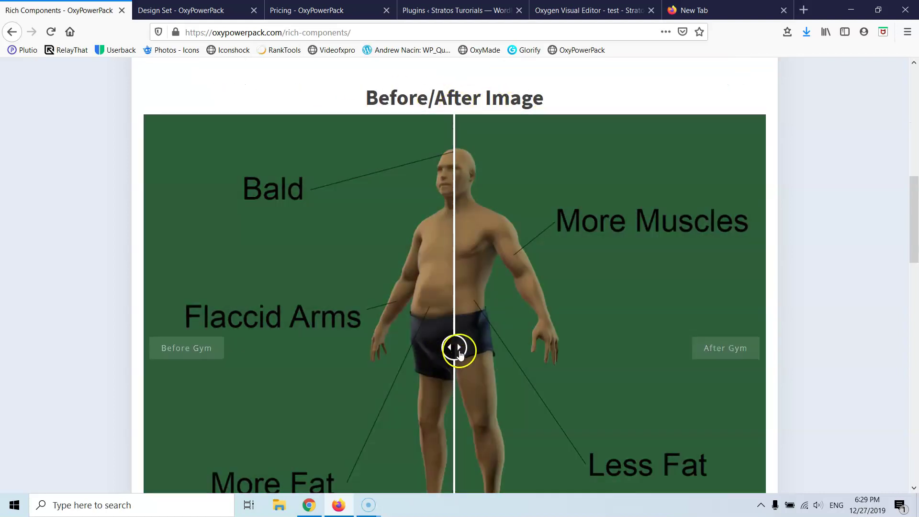
{"action": "left_click_drag", "start_coordinate": [459, 353], "coordinate": [607, 281]}
- Examine the Testimonial Box examples and highlight the second Testimonial Box heading above the ticket cards
{"action": "scroll", "coordinate": [601, 247], "scroll_direction": "down", "scroll_amount": 6}
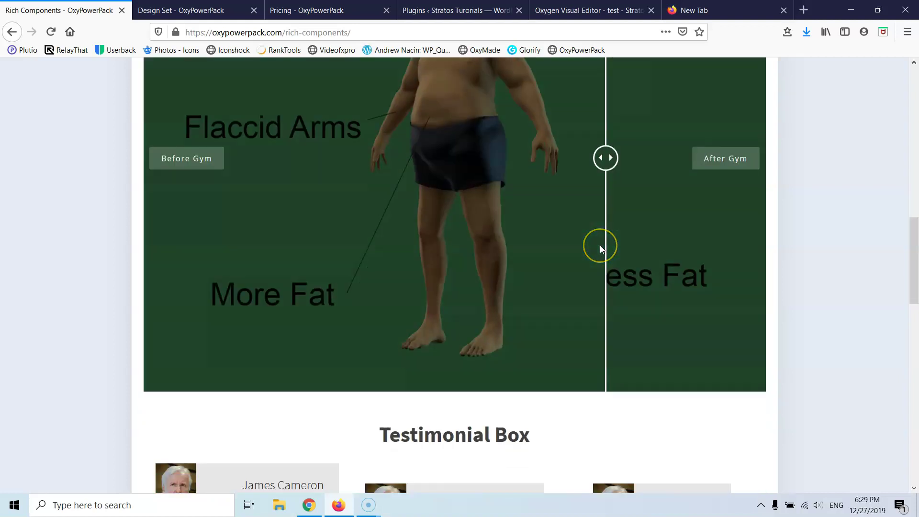
{"action": "scroll", "coordinate": [582, 209], "scroll_direction": "down", "scroll_amount": 5}
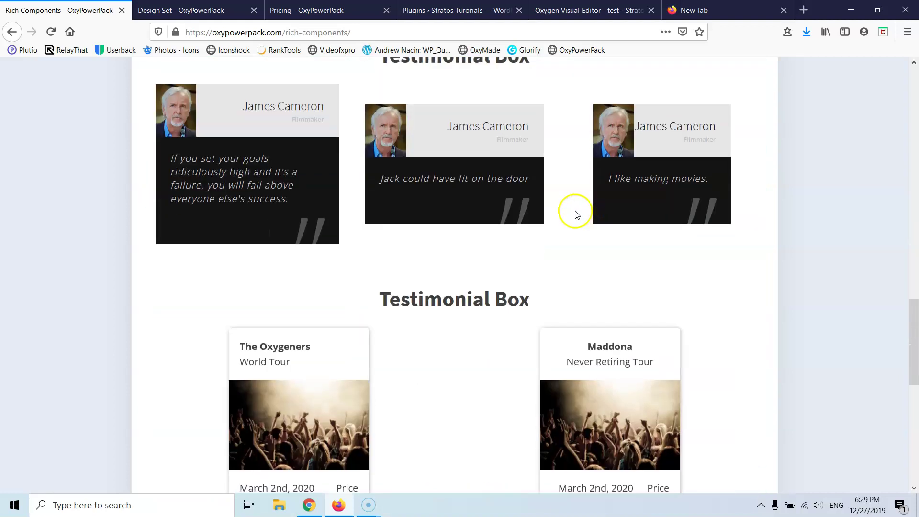
{"action": "scroll", "coordinate": [579, 211], "scroll_direction": "up", "scroll_amount": 1}
{"action": "scroll", "coordinate": [437, 186], "scroll_direction": "down", "scroll_amount": 1}
{"action": "scroll", "coordinate": [460, 182], "scroll_direction": "down", "scroll_amount": 2}
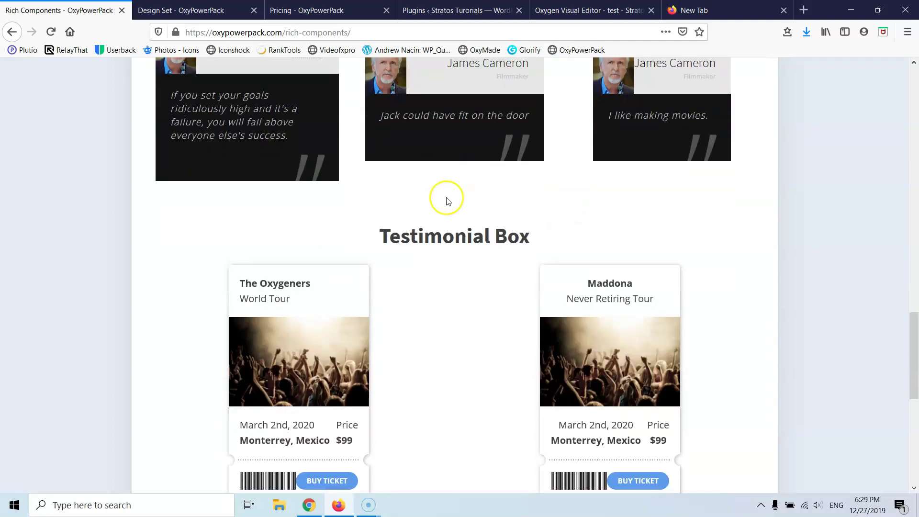
{"action": "scroll", "coordinate": [422, 191], "scroll_direction": "down", "scroll_amount": 3}
{"action": "left_click_drag", "start_coordinate": [382, 104], "coordinate": [544, 109]}
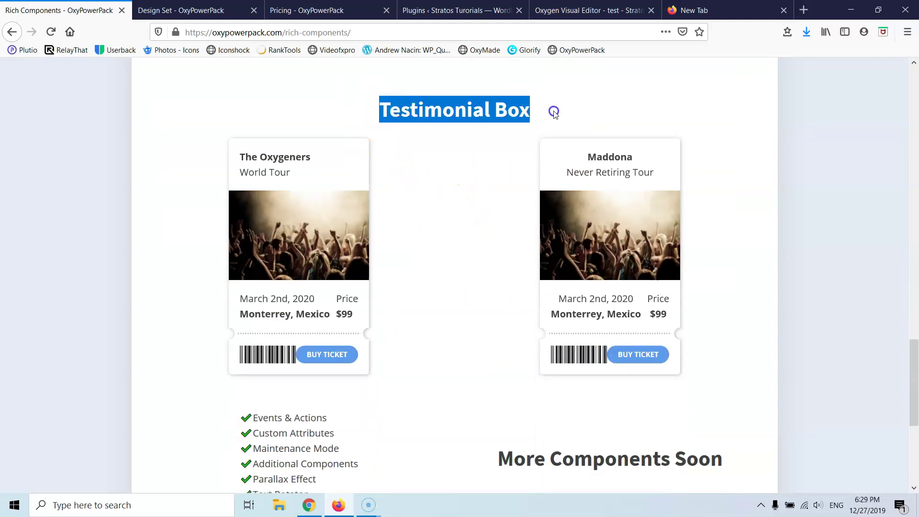
- Review the event ticket cards, the feature checklist and the More Components Soon section on the Rich Components page
{"action": "scroll", "coordinate": [438, 178], "scroll_direction": "down", "scroll_amount": 3}
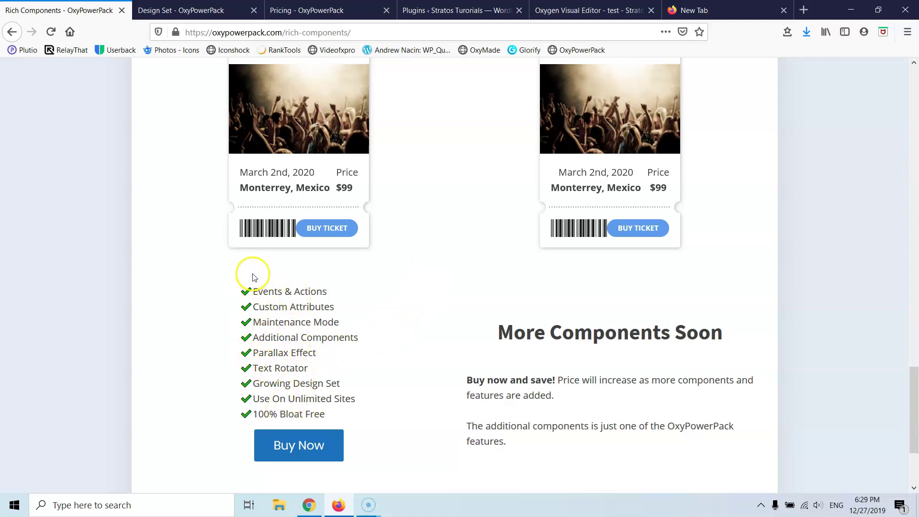
{"action": "scroll", "coordinate": [308, 261], "scroll_direction": "up", "scroll_amount": 5}
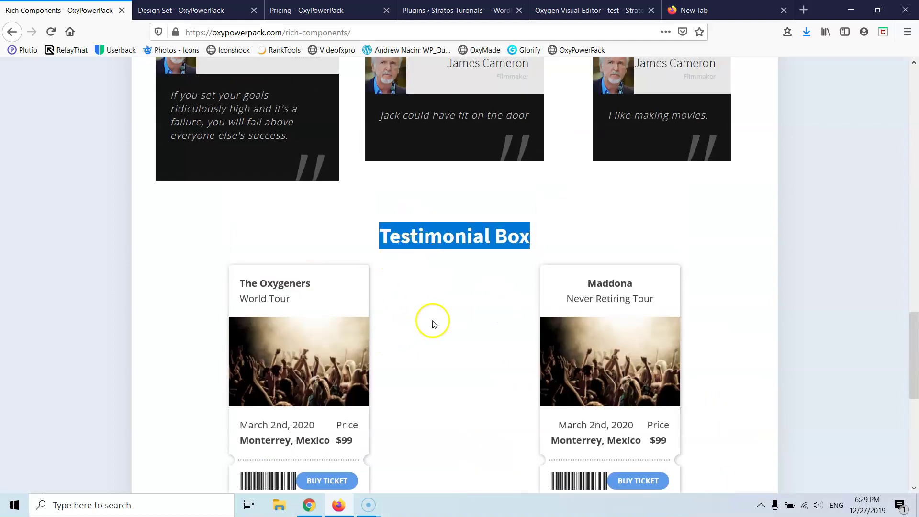
{"action": "scroll", "coordinate": [431, 320], "scroll_direction": "down", "scroll_amount": 3}
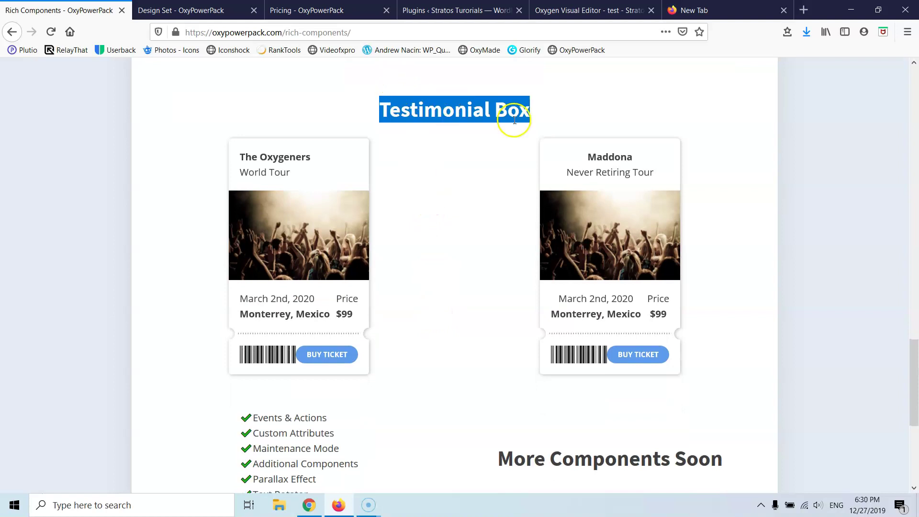
{"action": "scroll", "coordinate": [582, 219], "scroll_direction": "down", "scroll_amount": 2}
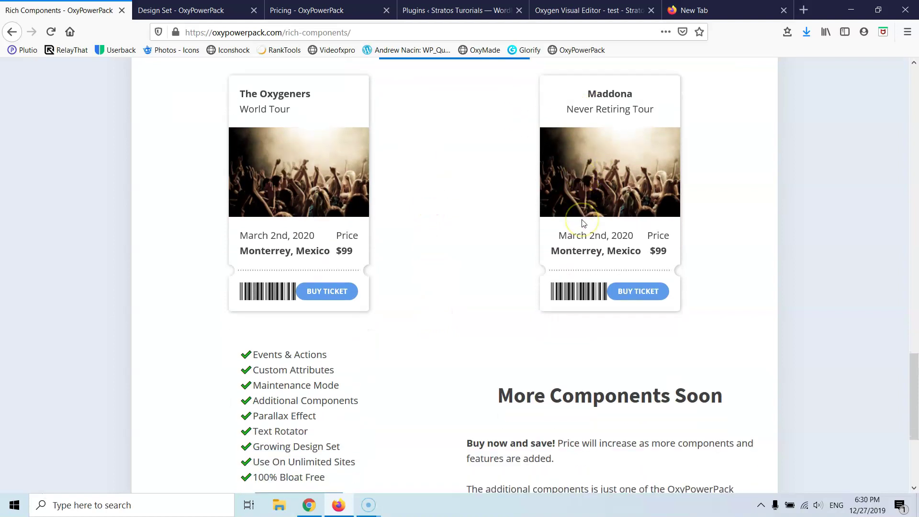
{"action": "scroll", "coordinate": [583, 221], "scroll_direction": "down", "scroll_amount": 3}
{"action": "scroll", "coordinate": [583, 223], "scroll_direction": "down", "scroll_amount": 2}
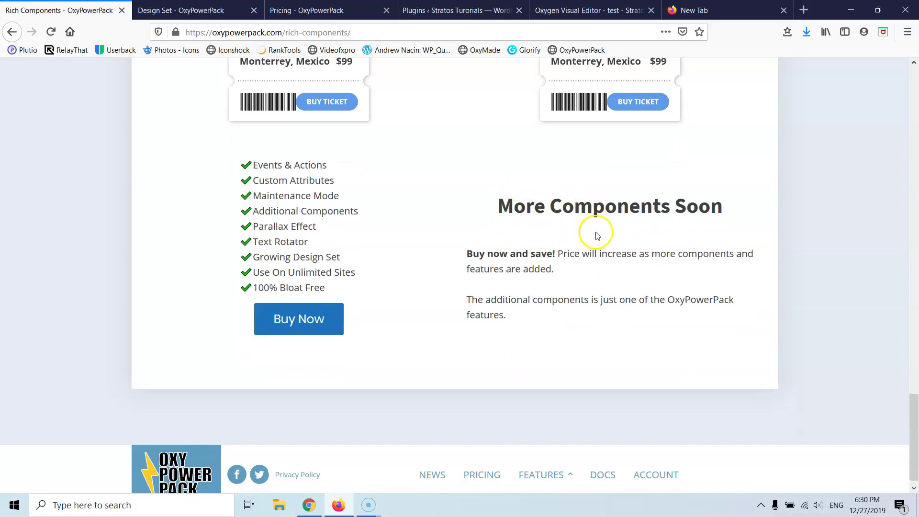
- Open the Maintenance Mode feature page and examine its Pre-made designs, Don't let users in! and Share access sections
{"action": "scroll", "coordinate": [672, 216], "scroll_direction": "up", "scroll_amount": 15}
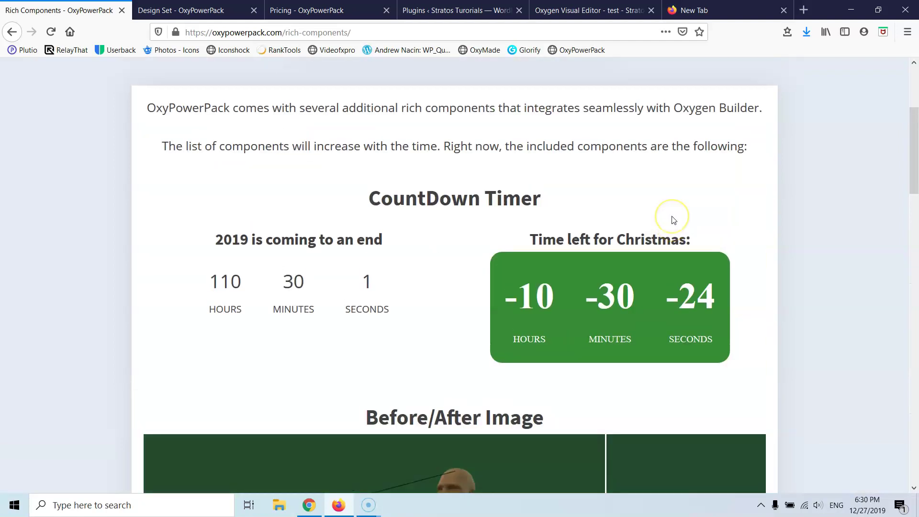
{"action": "scroll", "coordinate": [672, 219], "scroll_direction": "up", "scroll_amount": 5}
{"action": "mouse_move", "coordinate": [663, 78]}
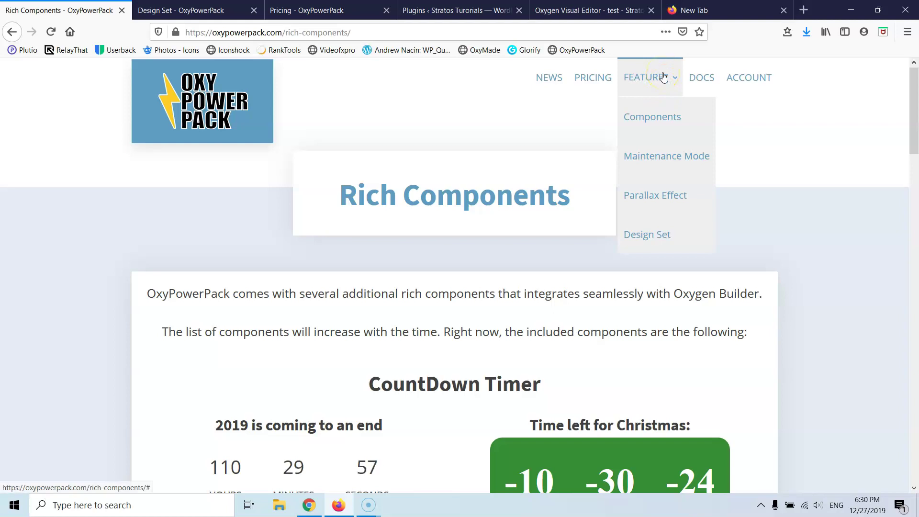
{"action": "left_click", "coordinate": [669, 159]}
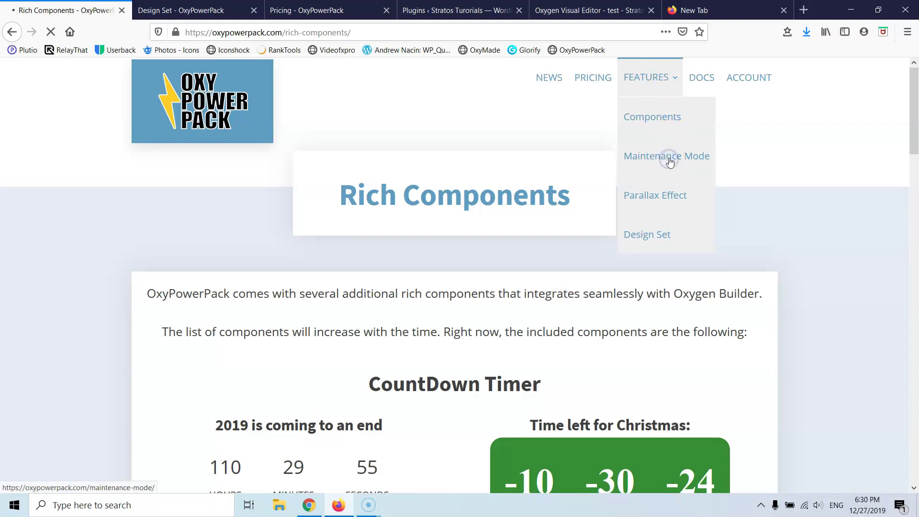
{"action": "scroll", "coordinate": [663, 160], "scroll_direction": "down", "scroll_amount": 2}
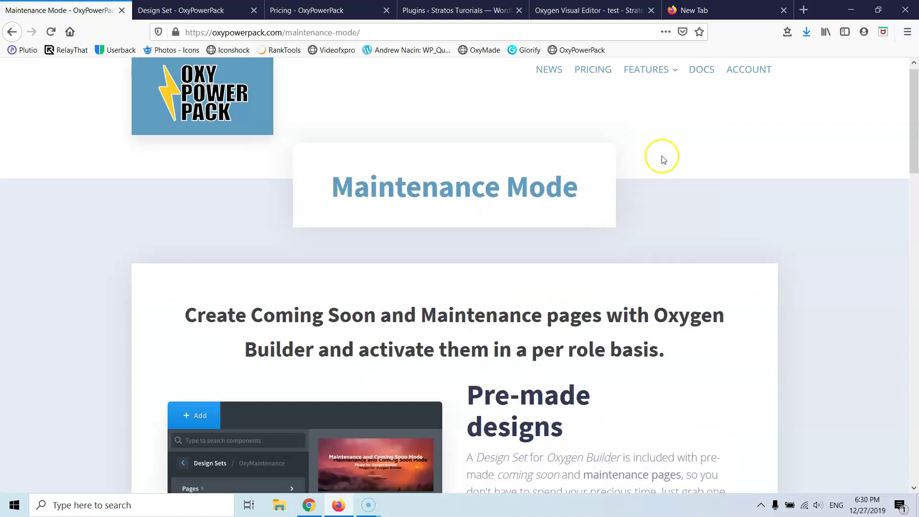
{"action": "scroll", "coordinate": [663, 159], "scroll_direction": "down", "scroll_amount": 9}
{"action": "scroll", "coordinate": [663, 156], "scroll_direction": "up", "scroll_amount": 3}
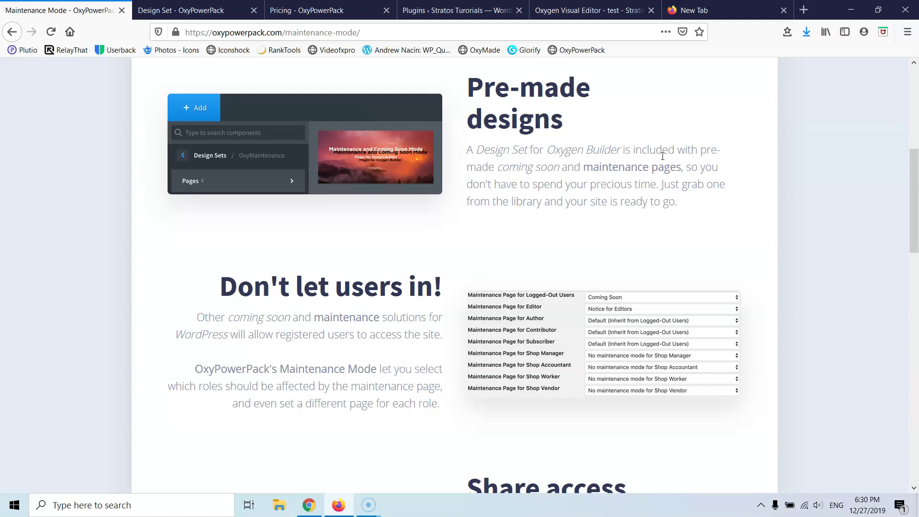
{"action": "scroll", "coordinate": [663, 156], "scroll_direction": "down", "scroll_amount": 2}
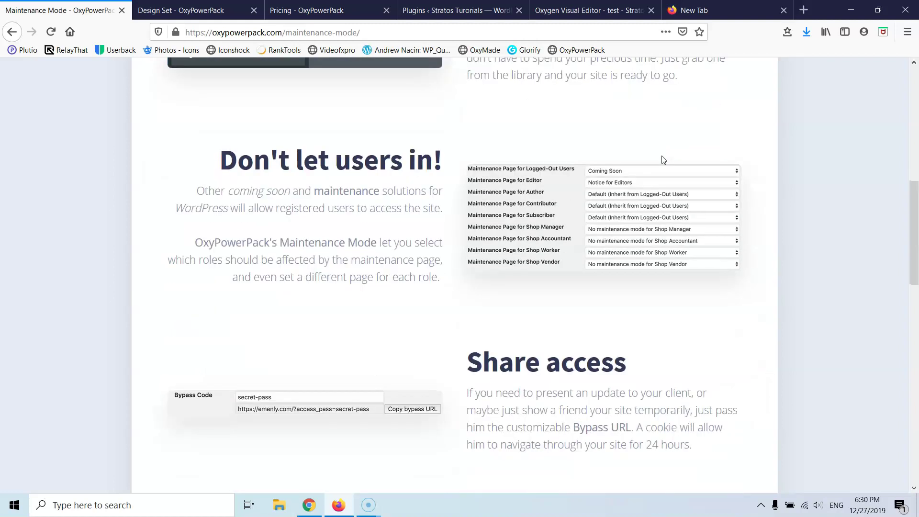
{"action": "scroll", "coordinate": [663, 160], "scroll_direction": "up", "scroll_amount": 3}
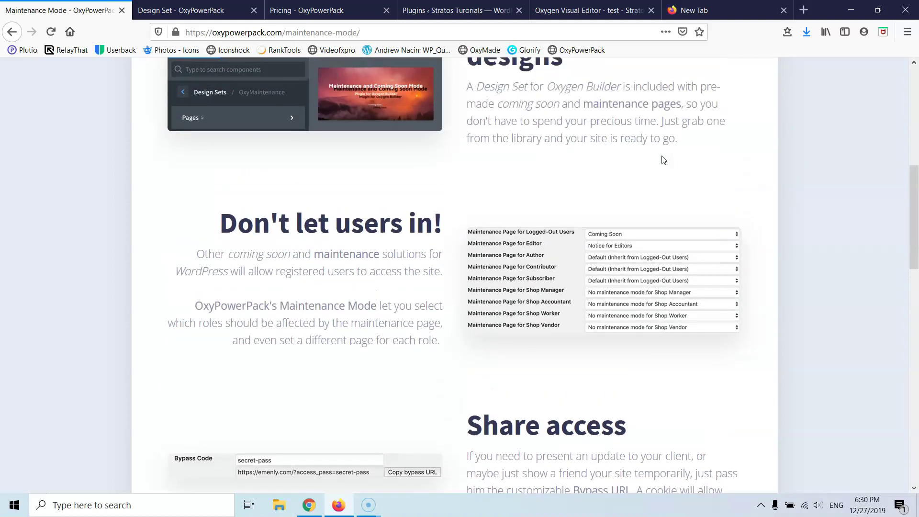
{"action": "scroll", "coordinate": [664, 159], "scroll_direction": "down", "scroll_amount": 4}
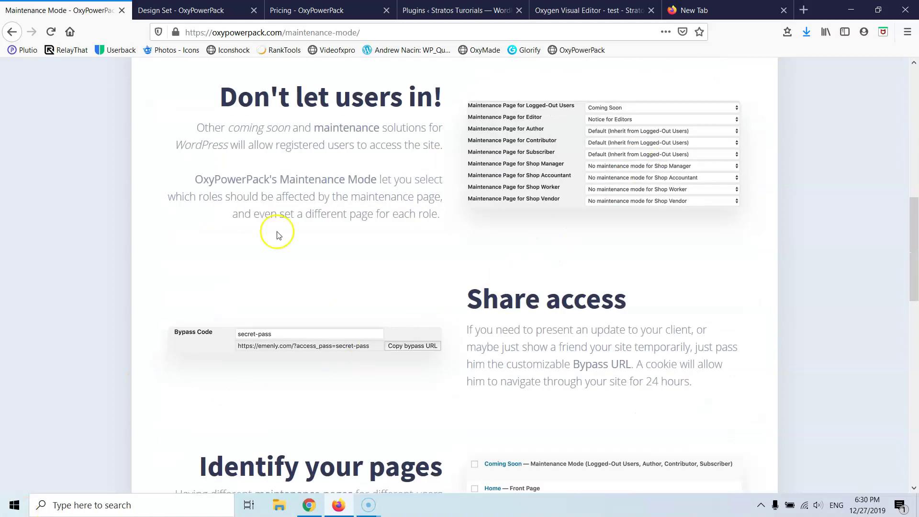
- Switch to the Oxygen Visual Editor and show the selected section's properties in place of the design sets list
{"action": "left_click", "coordinate": [589, 8]}
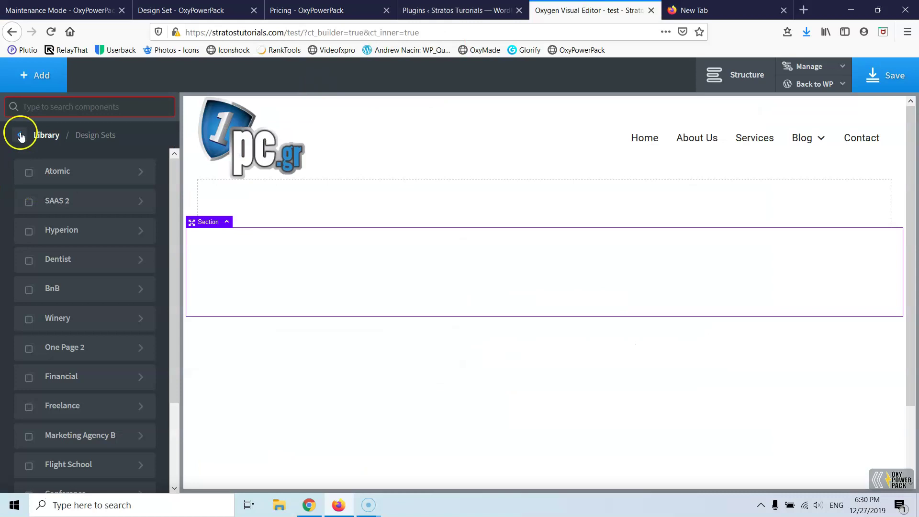
{"action": "left_click", "coordinate": [39, 75]}
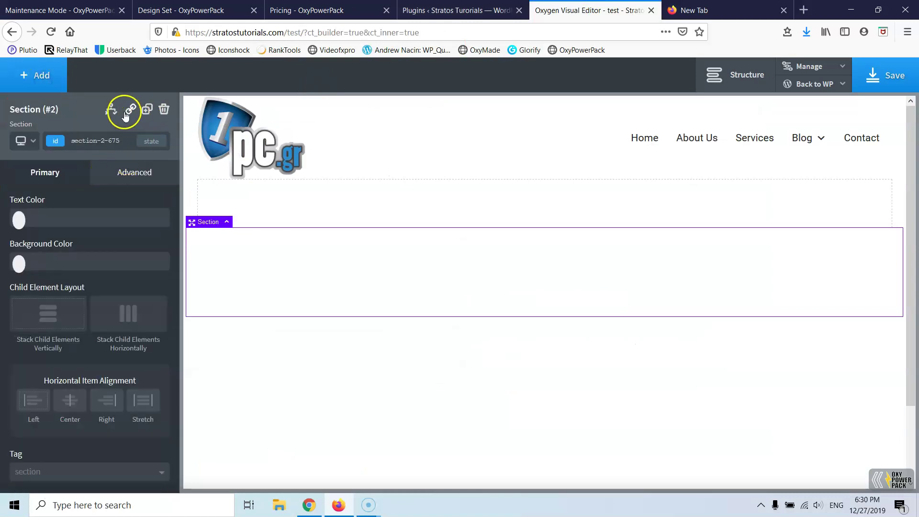
{"action": "left_click", "coordinate": [110, 113]}
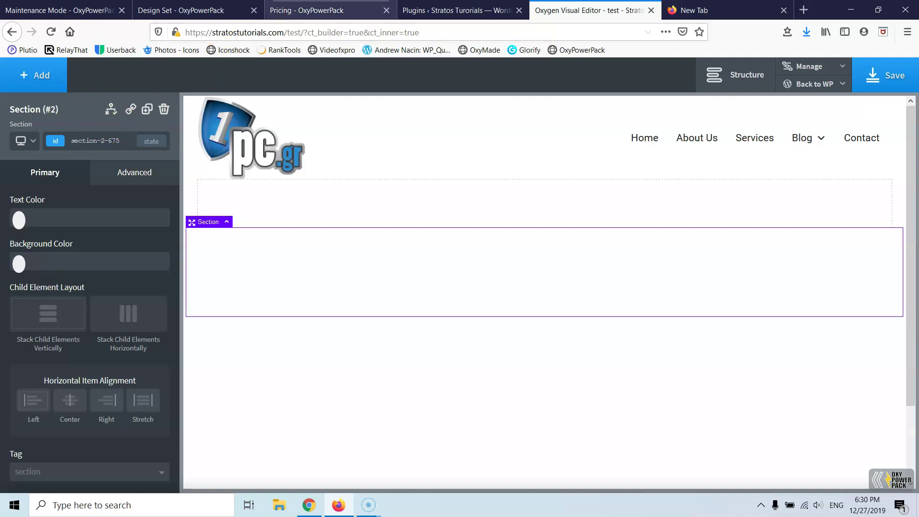
- Return to the Design Set page on the OxyPowerPack site and review its Niche Pages, including the WeddingOne design
{"action": "left_click", "coordinate": [307, 10]}
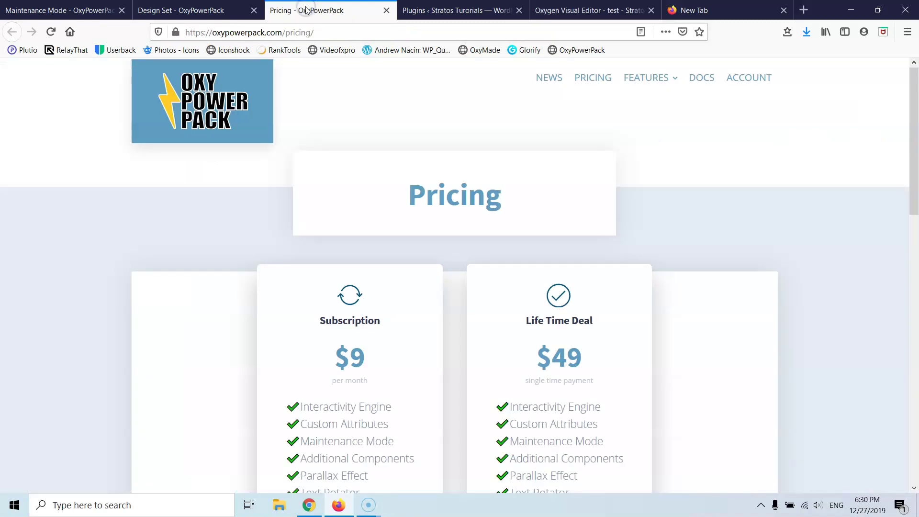
{"action": "left_click", "coordinate": [211, 6]}
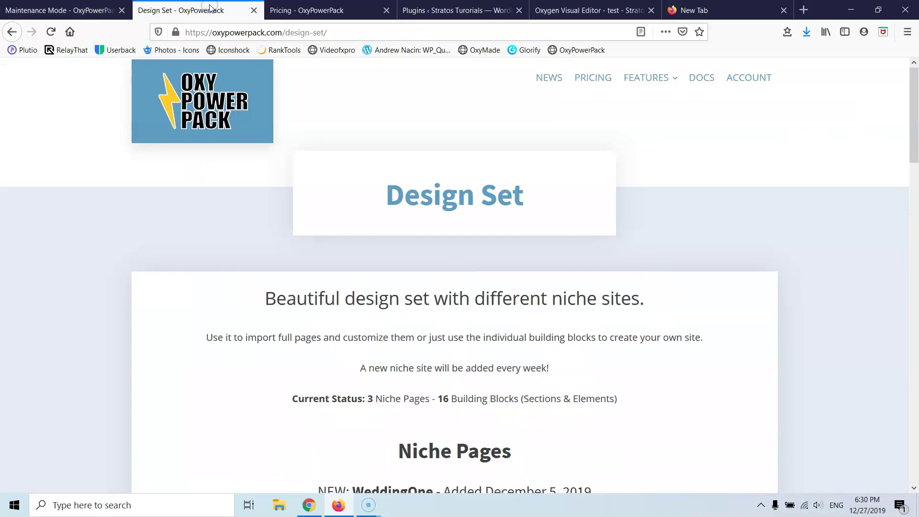
{"action": "scroll", "coordinate": [354, 136], "scroll_direction": "down", "scroll_amount": 2}
{"action": "scroll", "coordinate": [353, 136], "scroll_direction": "down", "scroll_amount": 8}
{"action": "scroll", "coordinate": [353, 135], "scroll_direction": "up", "scroll_amount": 10}
{"action": "scroll", "coordinate": [523, 181], "scroll_direction": "down", "scroll_amount": 5}
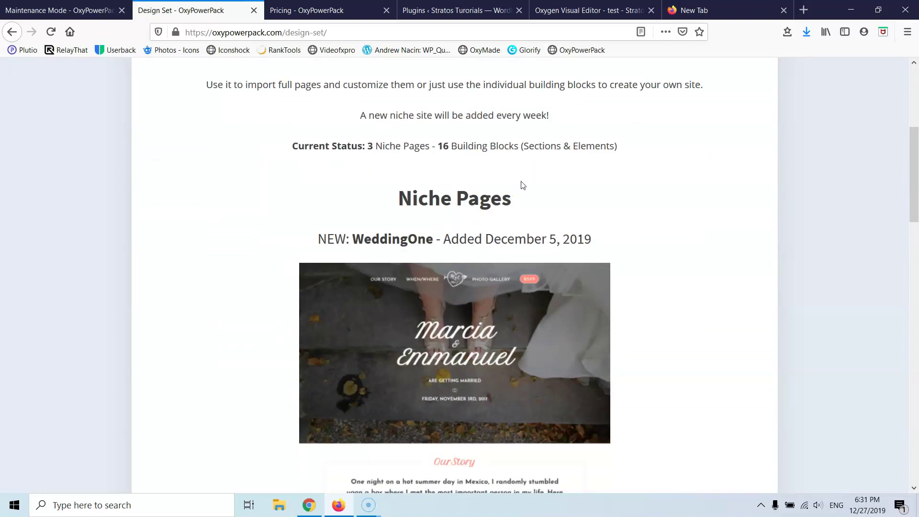
{"action": "scroll", "coordinate": [517, 181], "scroll_direction": "up", "scroll_amount": 5}
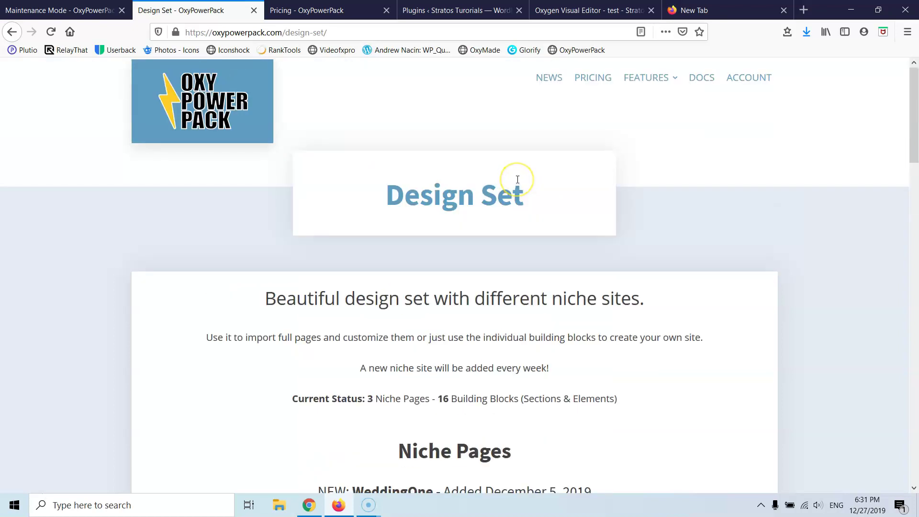
- Open the Parallax Effect feature page and watch how the demo images shift along the length of the page
{"action": "mouse_move", "coordinate": [632, 87]}
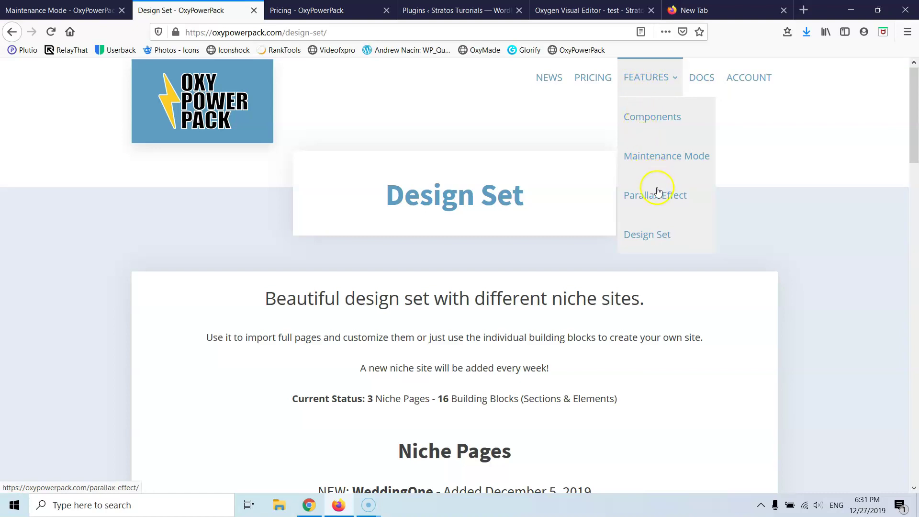
{"action": "left_click", "coordinate": [640, 200]}
{"action": "scroll", "coordinate": [571, 232], "scroll_direction": "down", "scroll_amount": 3}
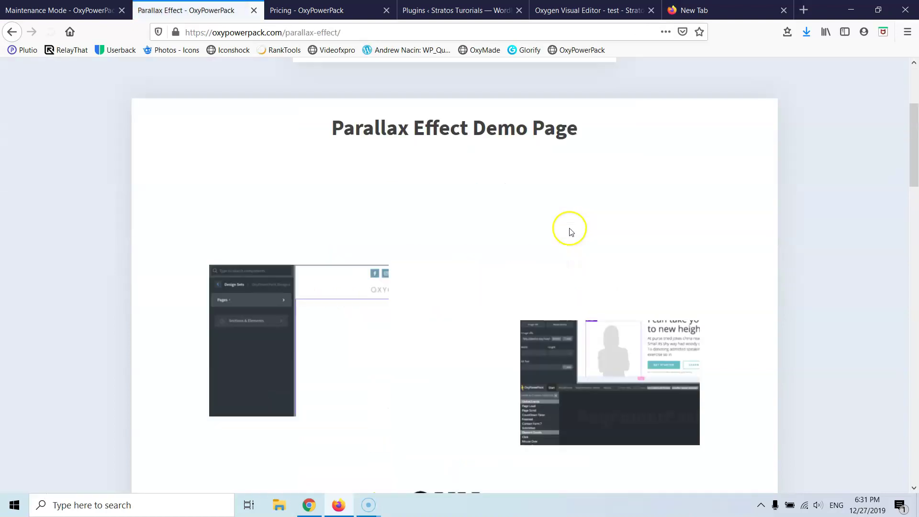
{"action": "scroll", "coordinate": [560, 220], "scroll_direction": "down", "scroll_amount": 4}
{"action": "scroll", "coordinate": [725, 328], "scroll_direction": "up", "scroll_amount": 4}
{"action": "scroll", "coordinate": [560, 338], "scroll_direction": "down", "scroll_amount": 1}
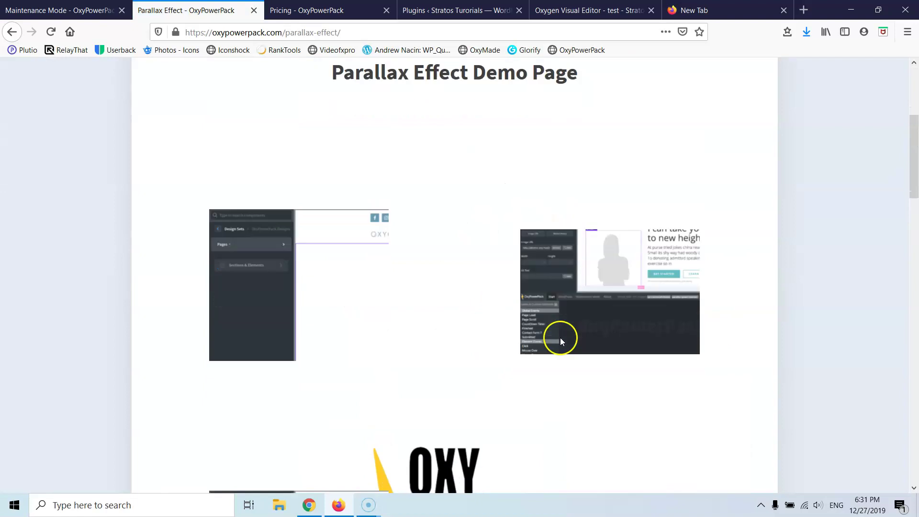
{"action": "scroll", "coordinate": [536, 289], "scroll_direction": "down", "scroll_amount": 5}
{"action": "scroll", "coordinate": [536, 289], "scroll_direction": "down", "scroll_amount": 3}
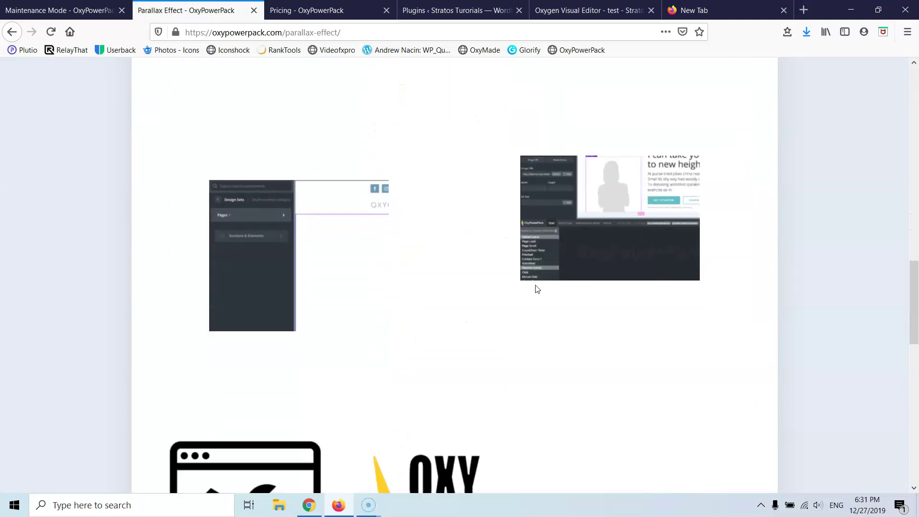
{"action": "scroll", "coordinate": [535, 287], "scroll_direction": "down", "scroll_amount": 4}
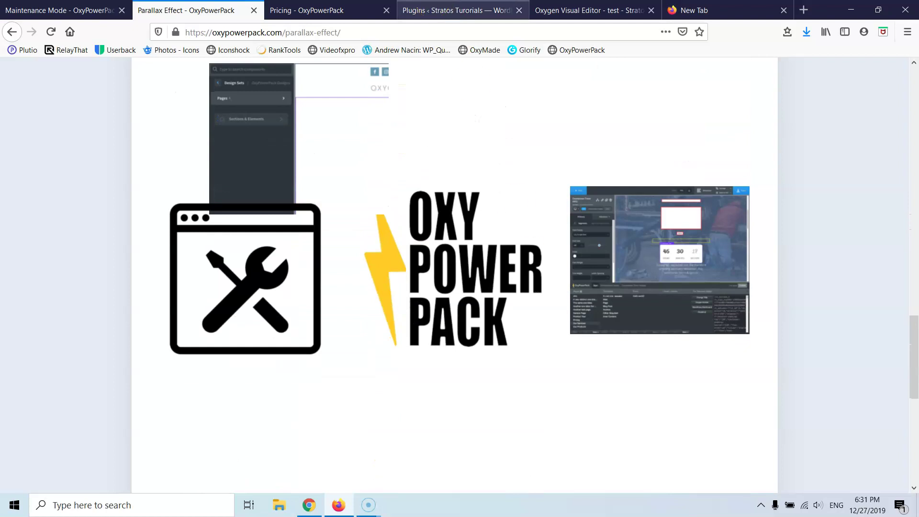
- Switch to the Oxygen Visual Editor, browse the library's design sets from Atomic to Brewery, and return to the component categories
{"action": "left_click", "coordinate": [460, 10]}
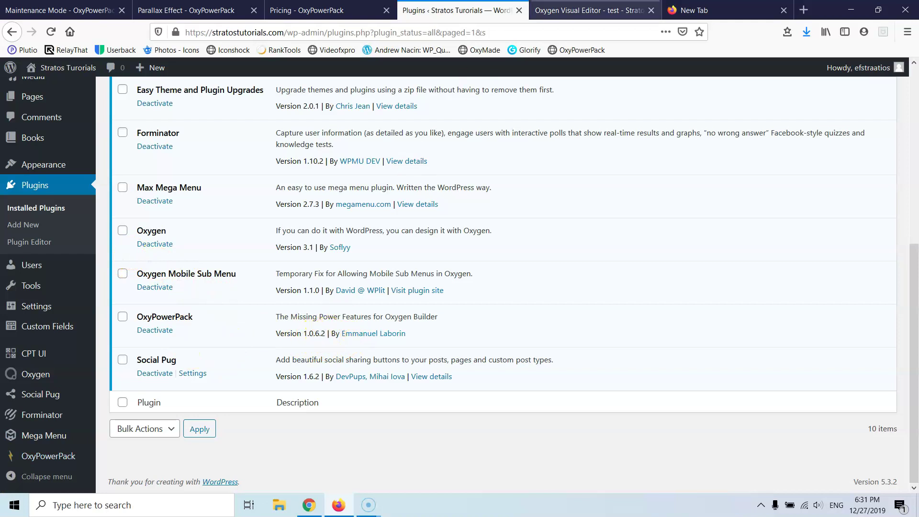
{"action": "left_click", "coordinate": [588, 10]}
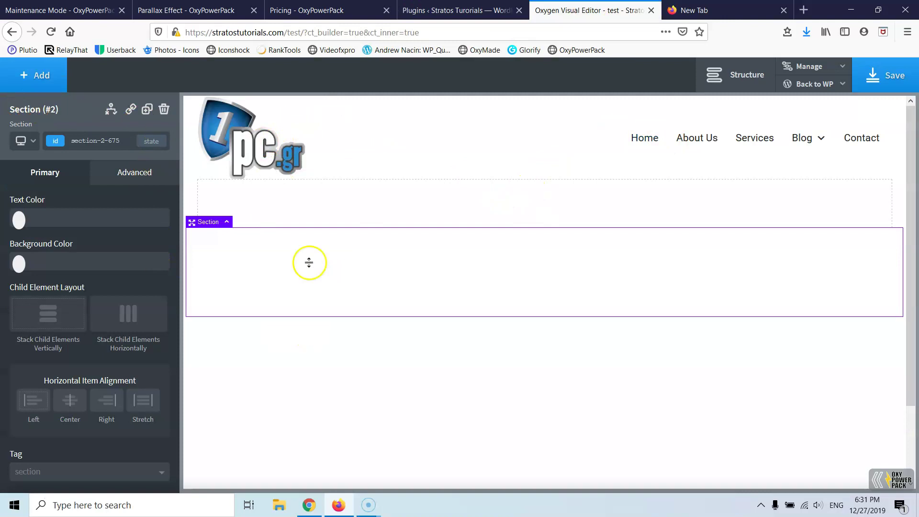
{"action": "left_click", "coordinate": [46, 82]}
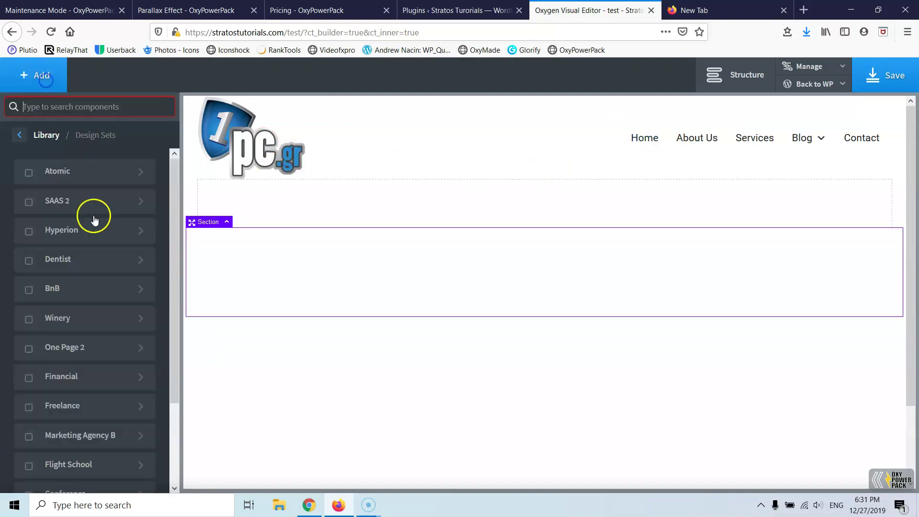
{"action": "scroll", "coordinate": [113, 305], "scroll_direction": "down", "scroll_amount": 3}
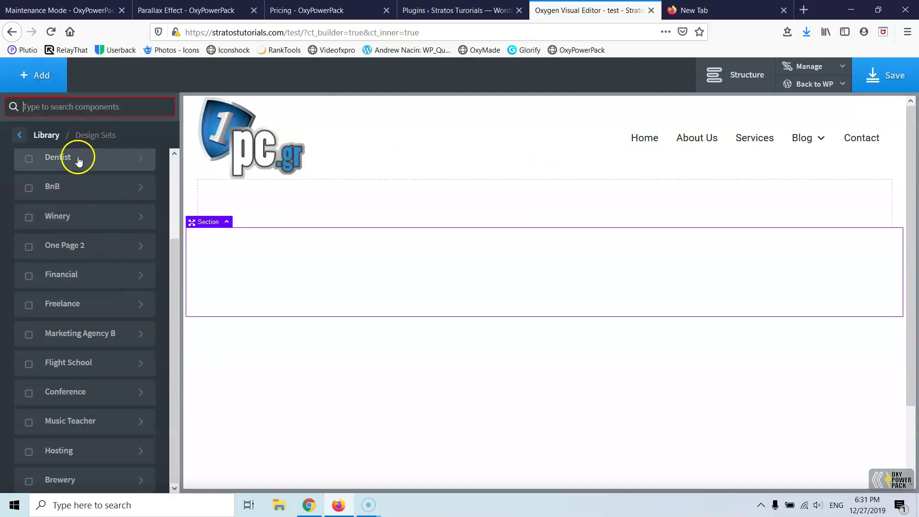
{"action": "scroll", "coordinate": [78, 153], "scroll_direction": "up", "scroll_amount": 3}
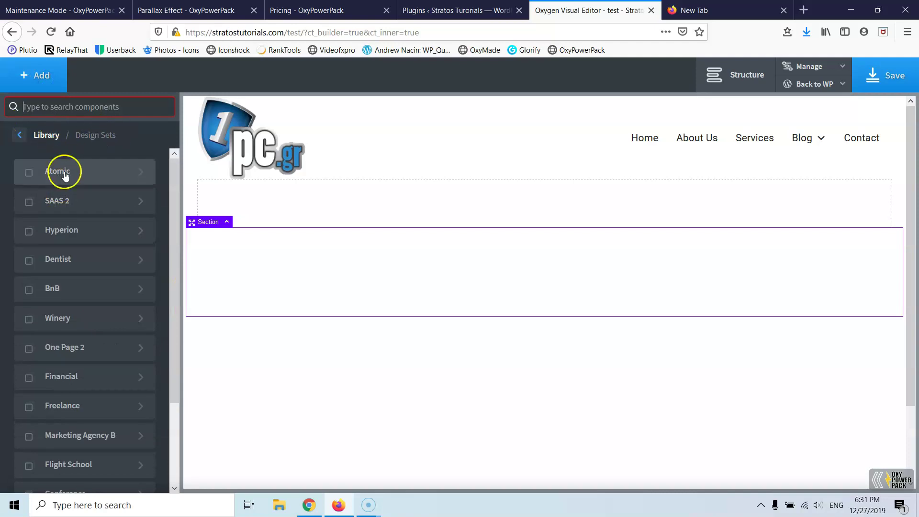
{"action": "scroll", "coordinate": [99, 238], "scroll_direction": "down", "scroll_amount": 2}
{"action": "scroll", "coordinate": [113, 297], "scroll_direction": "up", "scroll_amount": 2}
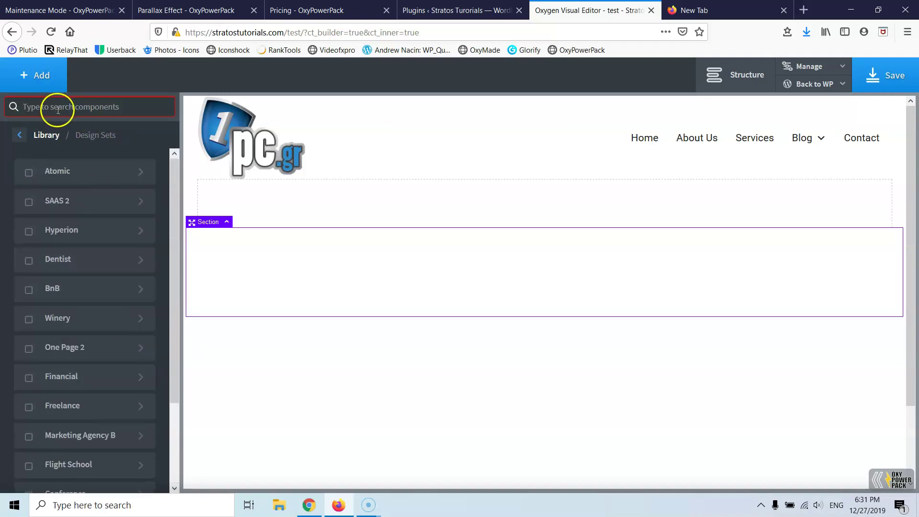
{"action": "left_click", "coordinate": [21, 136]}
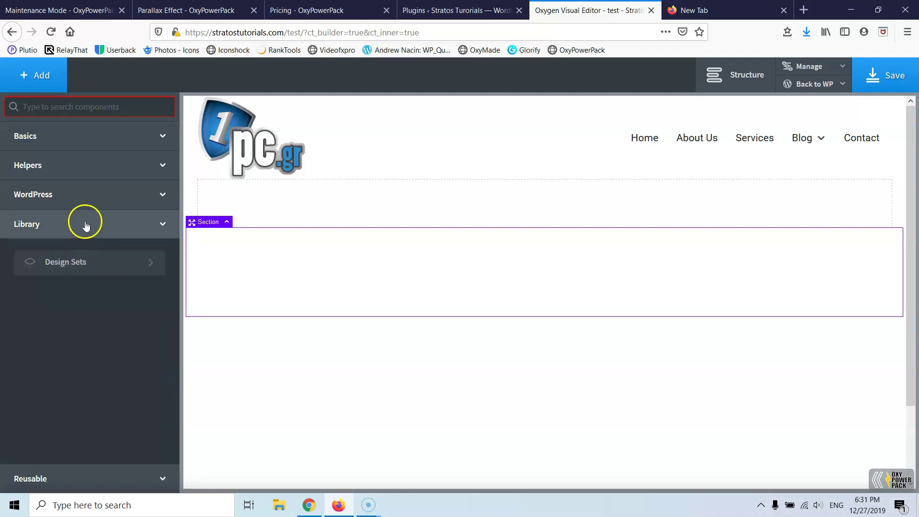
- Move the OxyPowerPack launcher to the opposite side of the editor and back again, twice
{"action": "left_click", "coordinate": [890, 479]}
{"action": "left_click", "coordinate": [39, 479]}
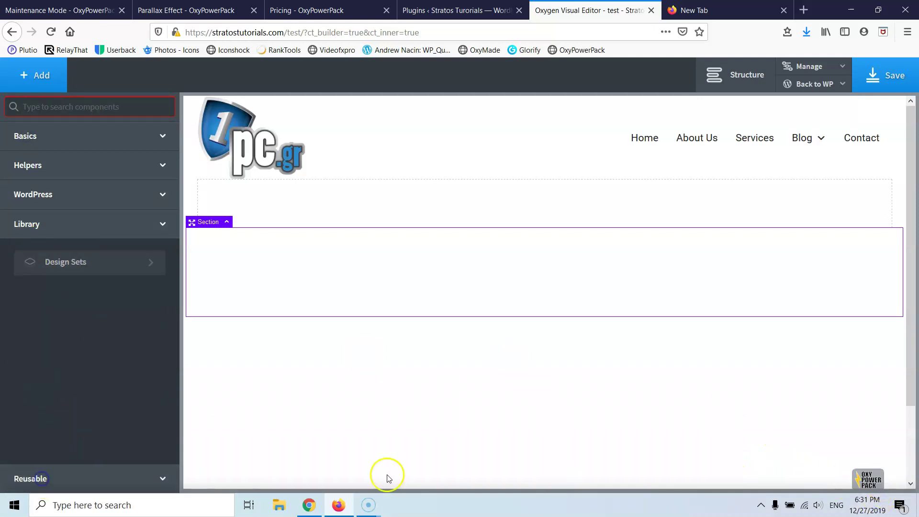
{"action": "left_click", "coordinate": [890, 478]}
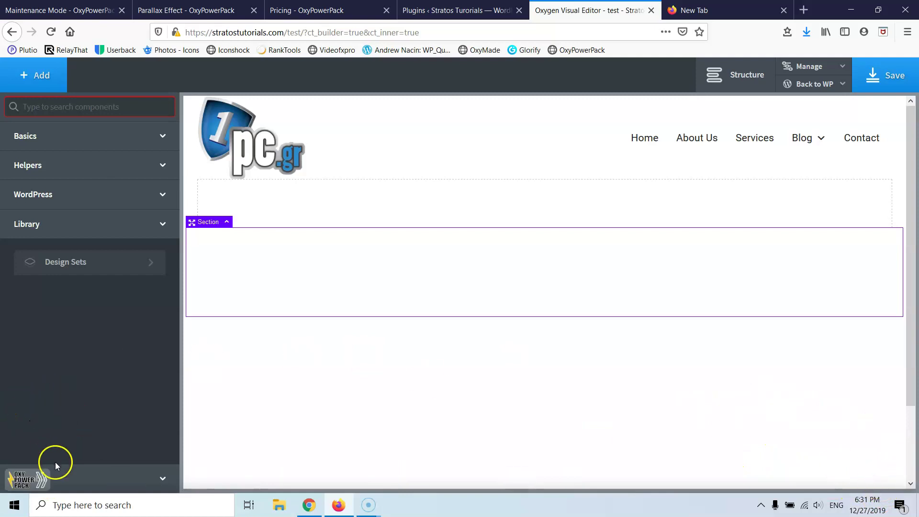
{"action": "left_click", "coordinate": [44, 479]}
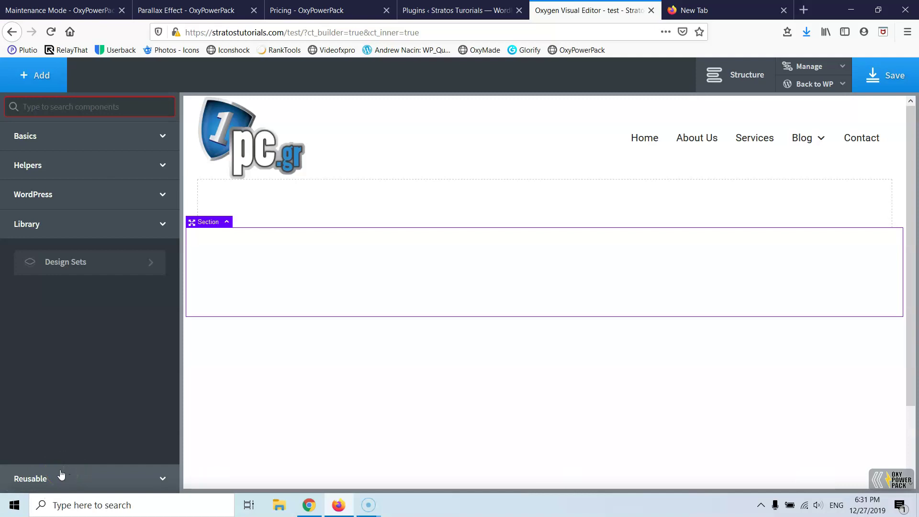
{"action": "left_click", "coordinate": [213, 397]}
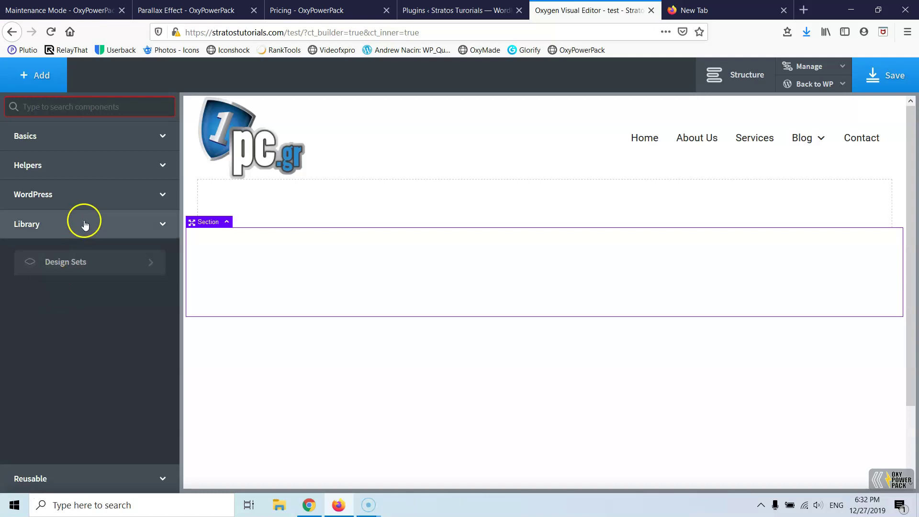
- Open the OxyPowerPack settings page in the WordPress admin and examine its Maintenance Mode, Maintenance Pages and License sections
{"action": "left_click", "coordinate": [450, 11]}
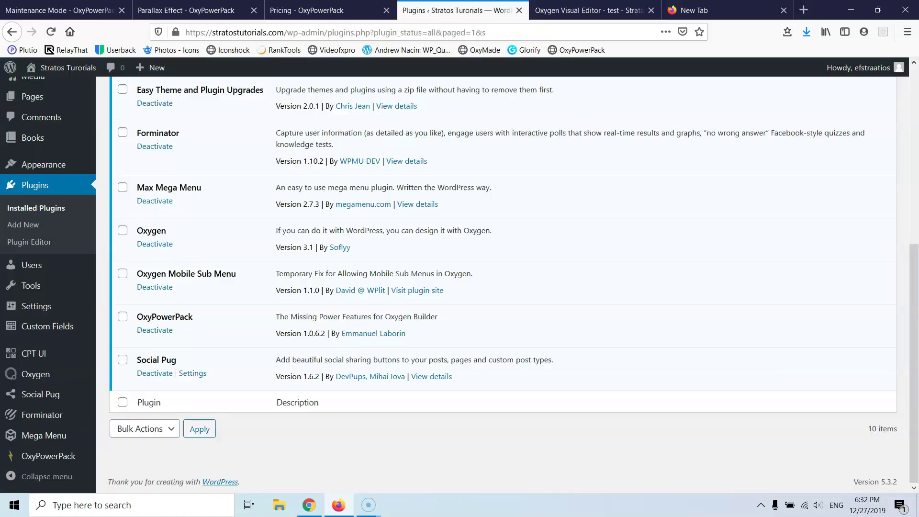
{"action": "mouse_move", "coordinate": [24, 374]}
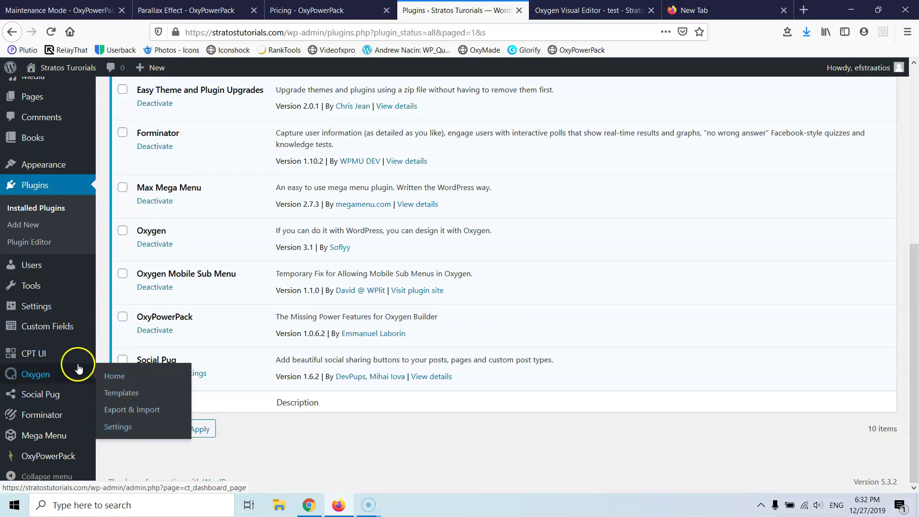
{"action": "left_click", "coordinate": [54, 463]}
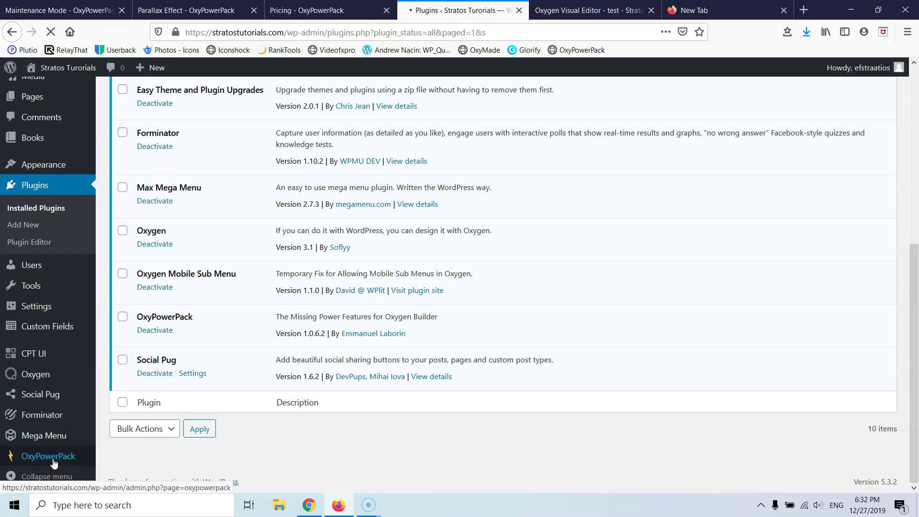
{"action": "scroll", "coordinate": [206, 335], "scroll_direction": "down", "scroll_amount": 5}
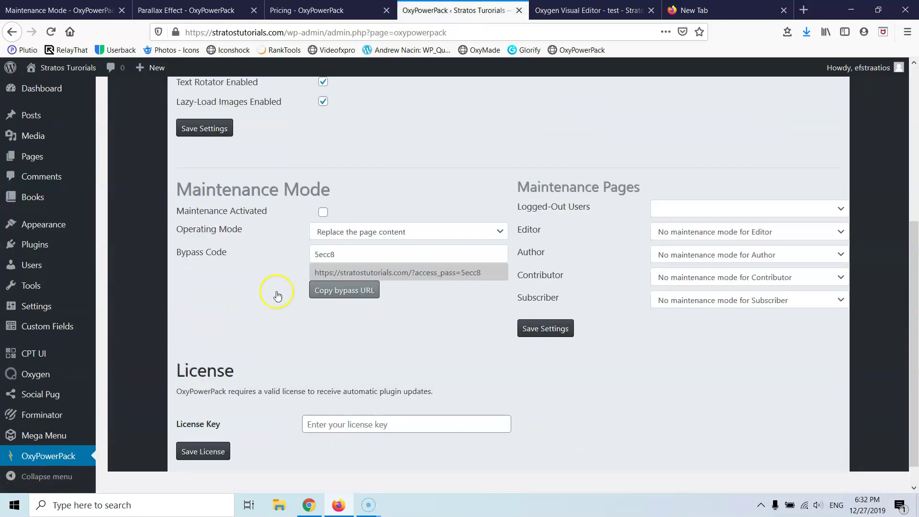
{"action": "scroll", "coordinate": [280, 294], "scroll_direction": "down", "scroll_amount": 1}
{"action": "left_click", "coordinate": [360, 397]}
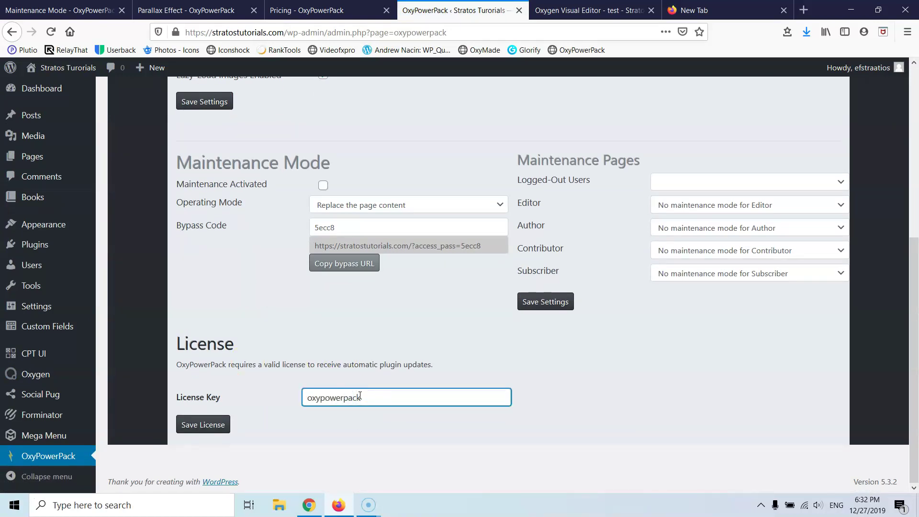
{"action": "type", "text": "oxypowerpack"}
{"action": "left_click_drag", "start_coordinate": [378, 400], "coordinate": [223, 403]}
{"action": "key", "text": "BackSpace"}
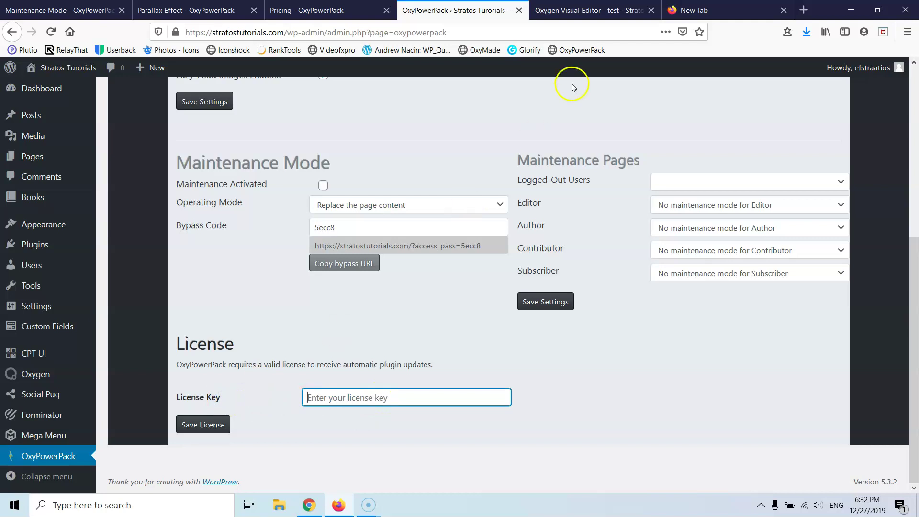
- Enter the OxyPowerPack license key in the License Key field, save the license and activate it
{"action": "left_click", "coordinate": [14, 506]}
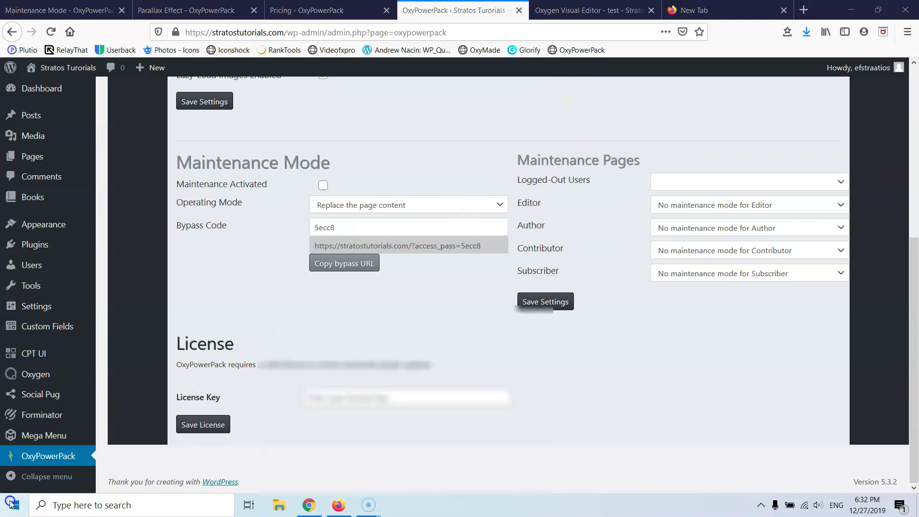
{"action": "left_click", "coordinate": [493, 414]}
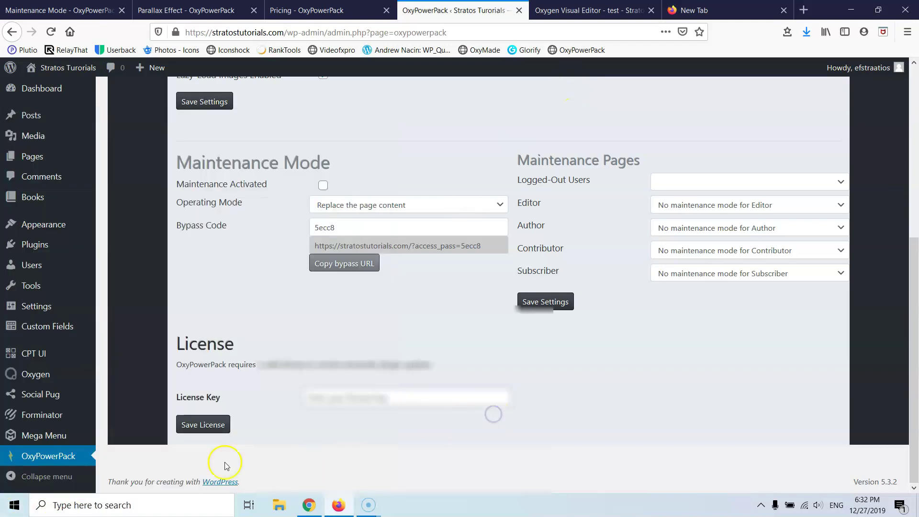
{"action": "key", "text": "ctrl+1"}
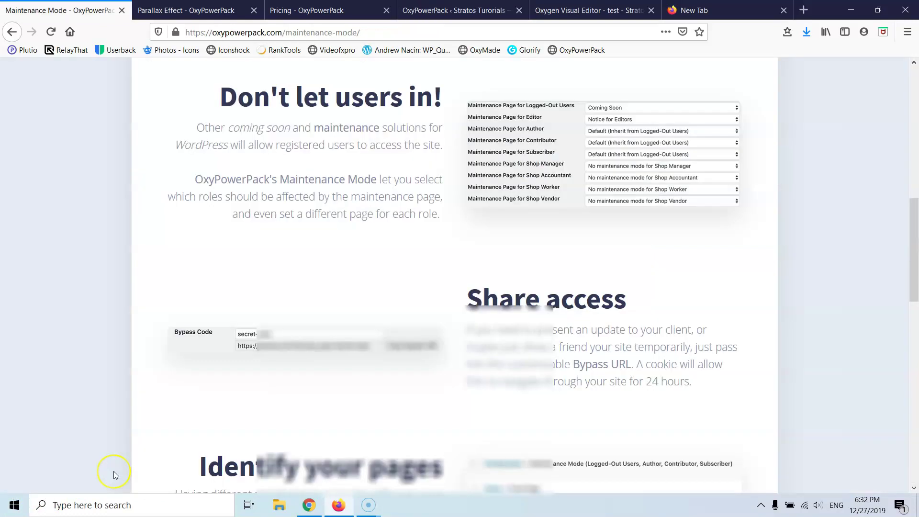
{"action": "key", "text": "ctrl+4"}
{"action": "left_click", "coordinate": [383, 398]}
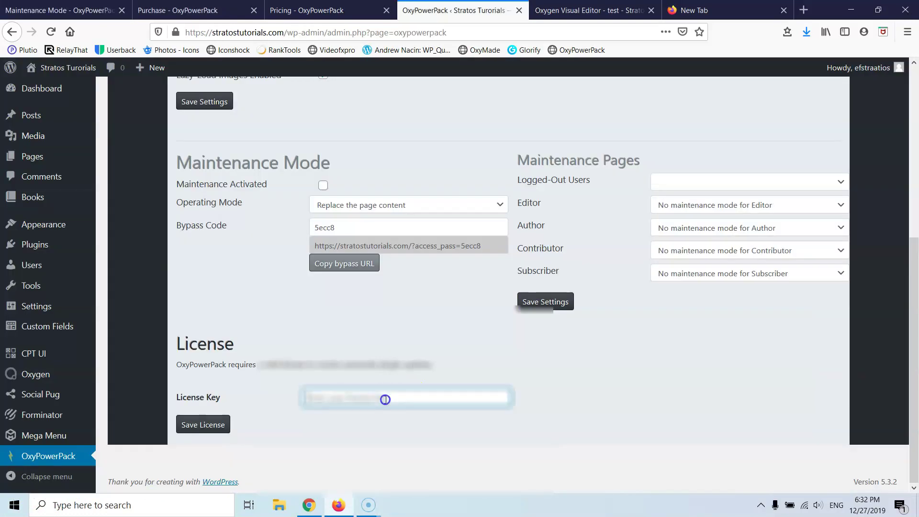
{"action": "key", "text": "ctrl+a"}
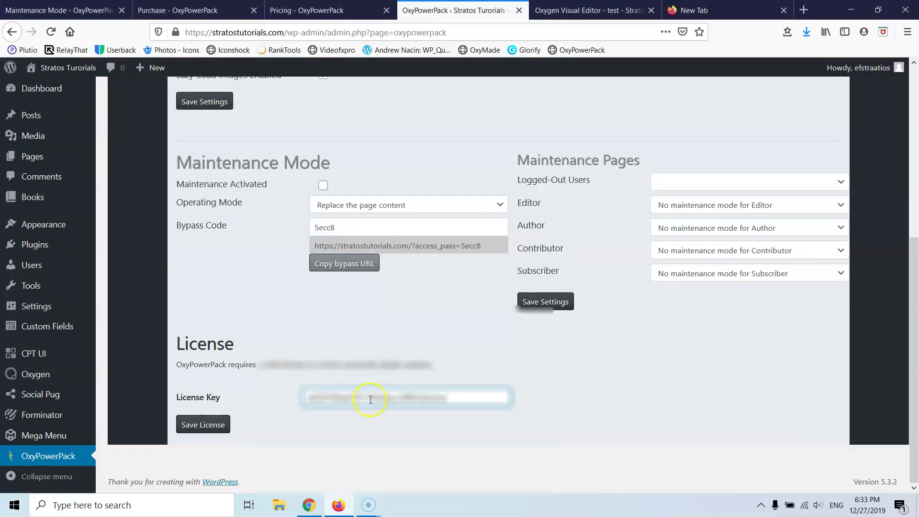
{"action": "left_click", "coordinate": [202, 424]}
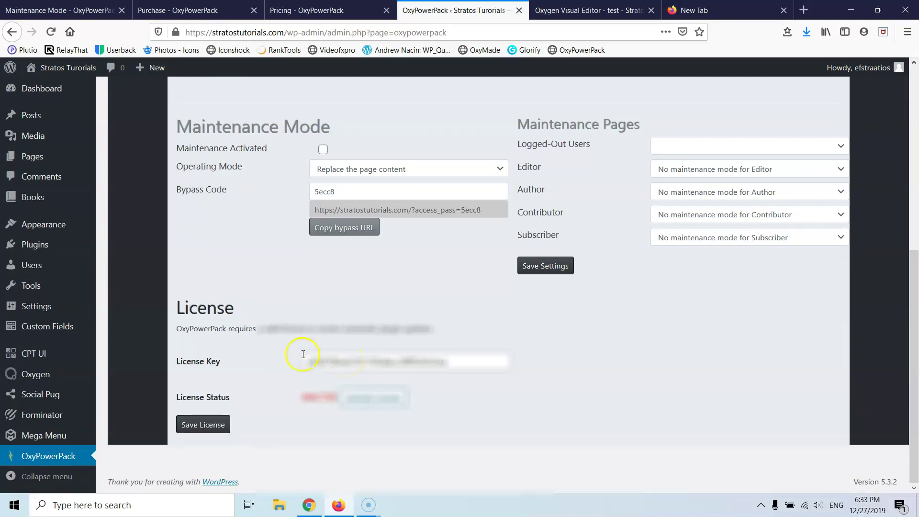
{"action": "left_click", "coordinate": [382, 402]}
- Open Oxygen's settings in a new browser tab, enable 3rd Party Design Sets for the library and save the change
{"action": "scroll", "coordinate": [440, 385], "scroll_direction": "up", "scroll_amount": 7}
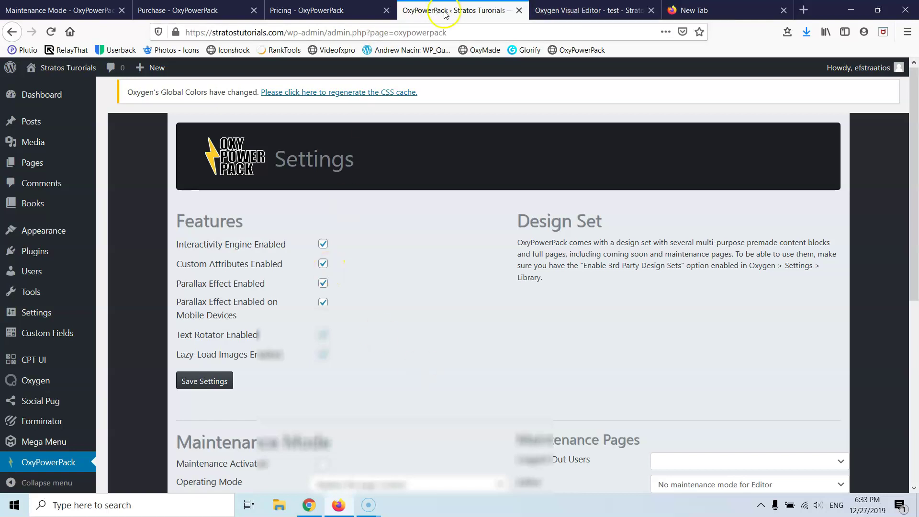
{"action": "mouse_move", "coordinate": [32, 380]}
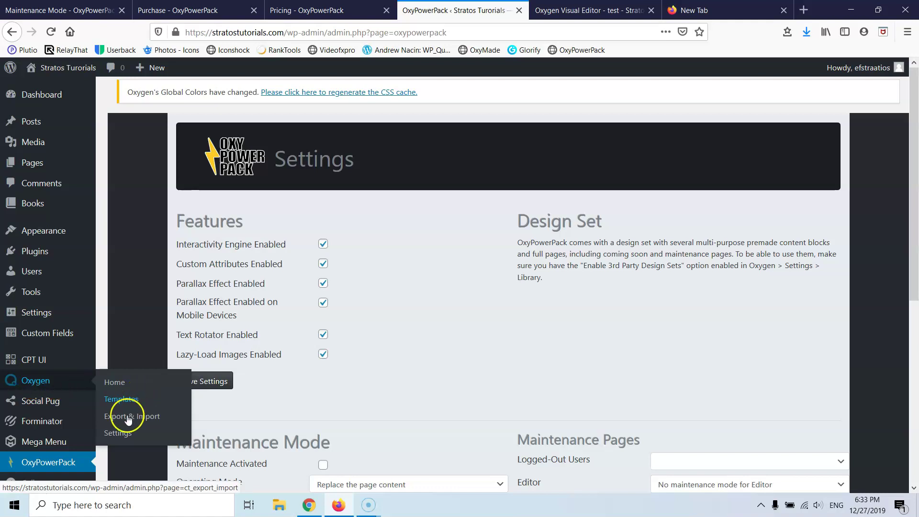
{"action": "right_click", "coordinate": [117, 432]}
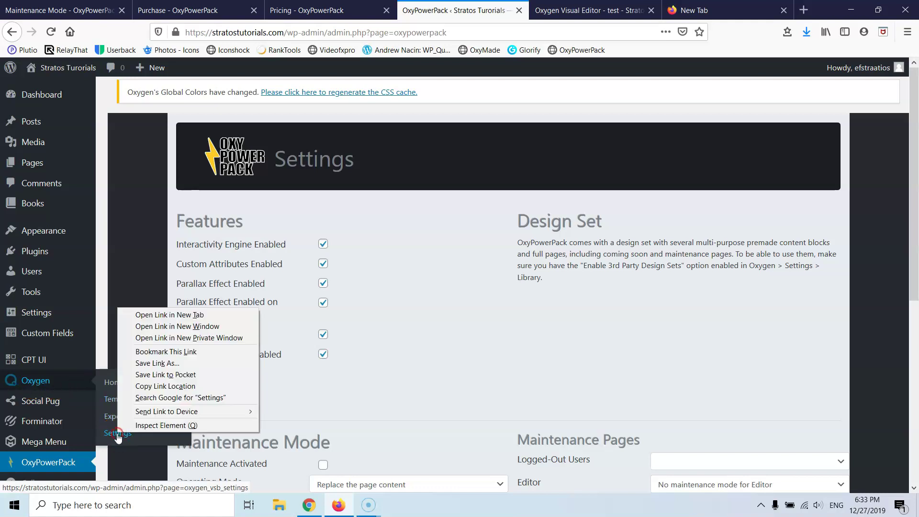
{"action": "left_click", "coordinate": [168, 315]}
{"action": "left_click", "coordinate": [495, 6]}
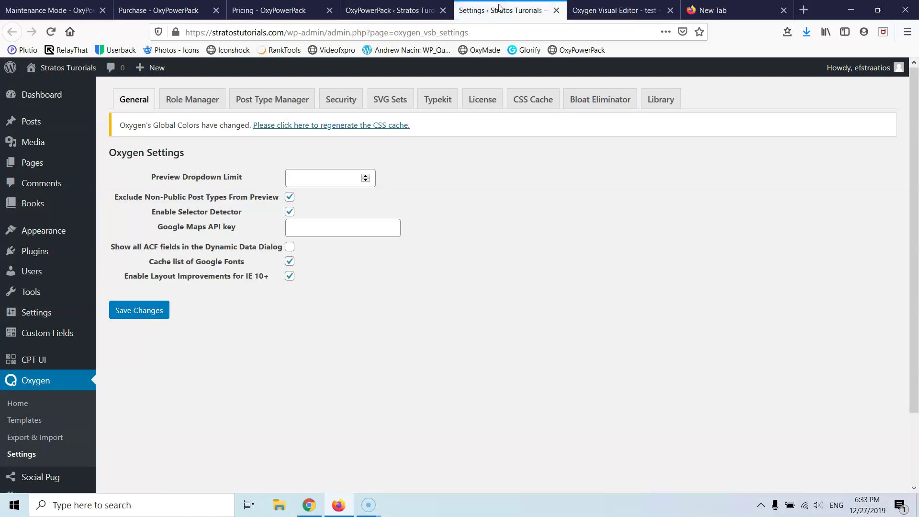
{"action": "left_click", "coordinate": [654, 103]}
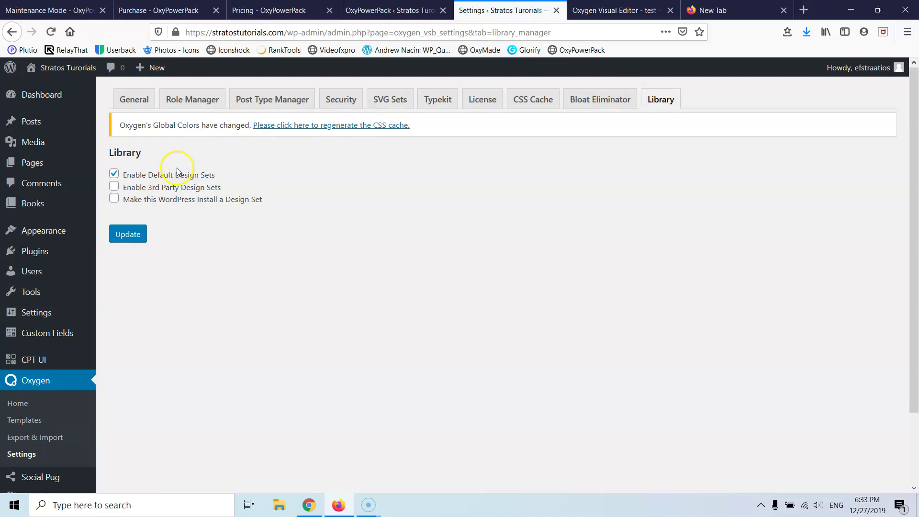
{"action": "left_click", "coordinate": [114, 187]}
{"action": "left_click", "coordinate": [132, 233]}
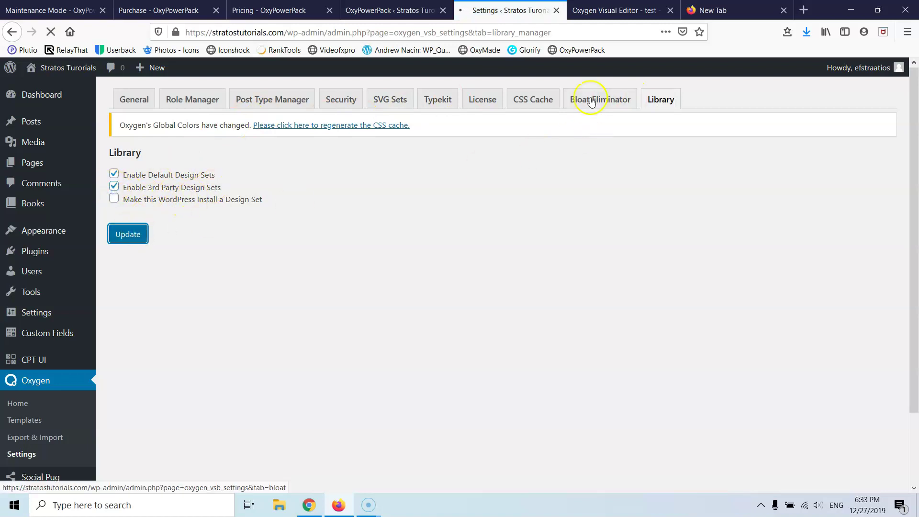
- Switch to the Oxygen Visual Editor, save the page and reload the editor, closing the error notice
{"action": "left_click", "coordinate": [611, 7]}
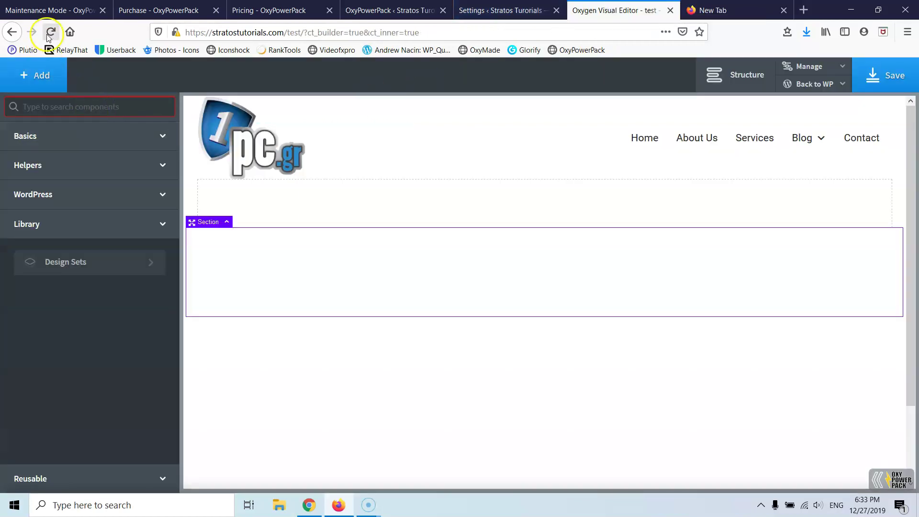
{"action": "left_click", "coordinate": [884, 79]}
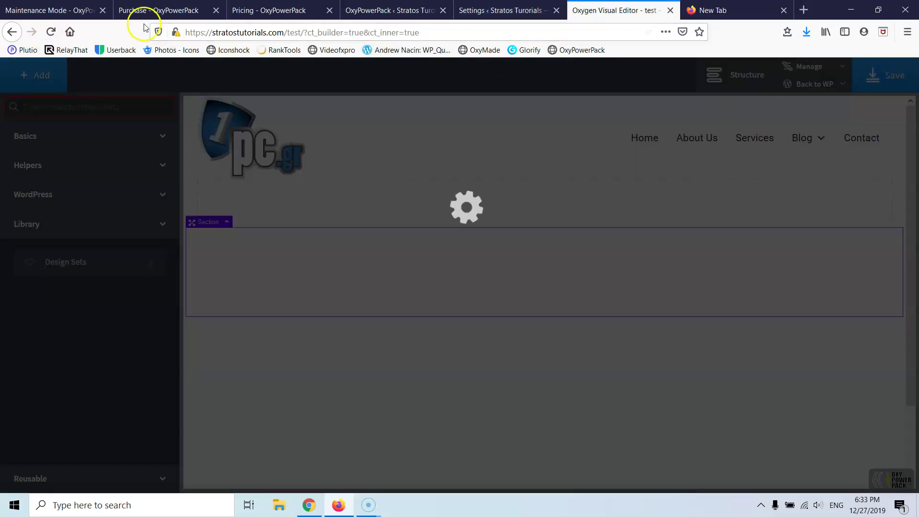
{"action": "left_click", "coordinate": [51, 32]}
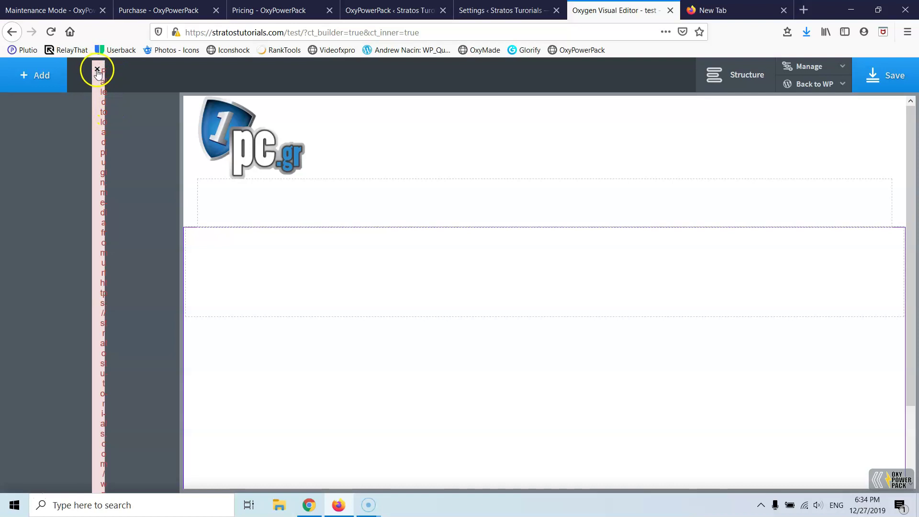
{"action": "left_click", "coordinate": [97, 70]}
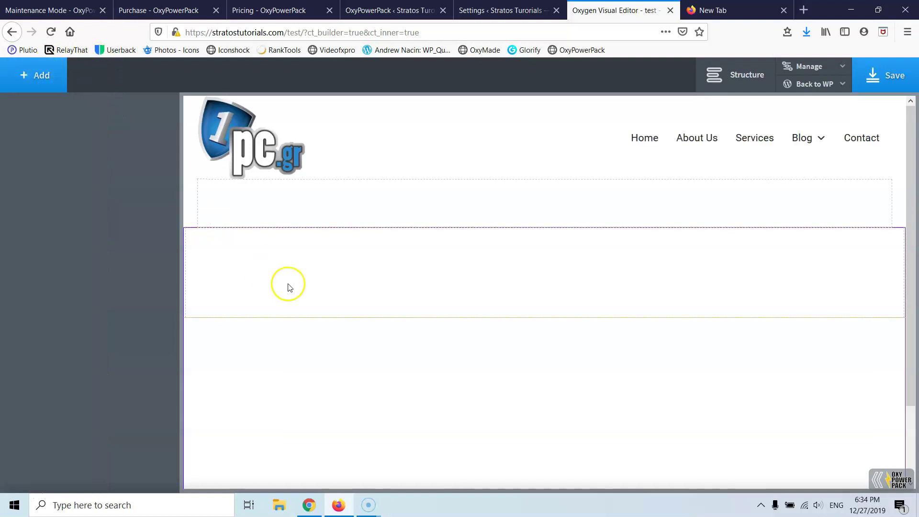
- Select the empty section and open the Sections & Elements of the OxyPowerPack Designs set in the library
{"action": "left_click", "coordinate": [288, 284]}
{"action": "left_click", "coordinate": [30, 79]}
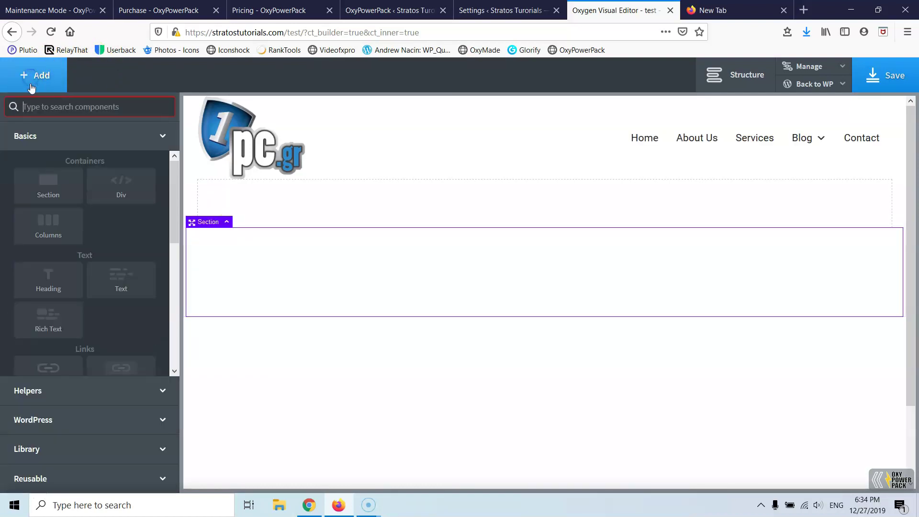
{"action": "scroll", "coordinate": [80, 331], "scroll_direction": "down", "scroll_amount": 3}
{"action": "scroll", "coordinate": [80, 331], "scroll_direction": "down", "scroll_amount": 4}
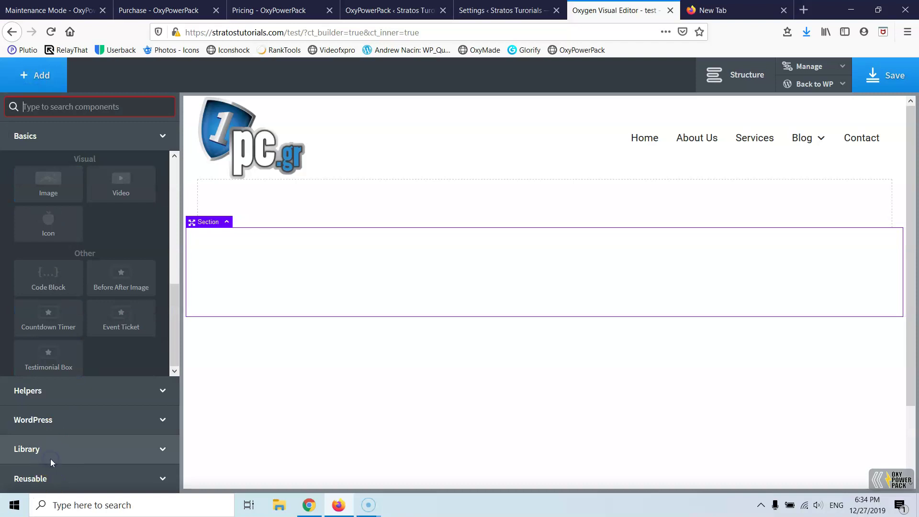
{"action": "left_click", "coordinate": [50, 459]}
{"action": "left_click", "coordinate": [100, 257]}
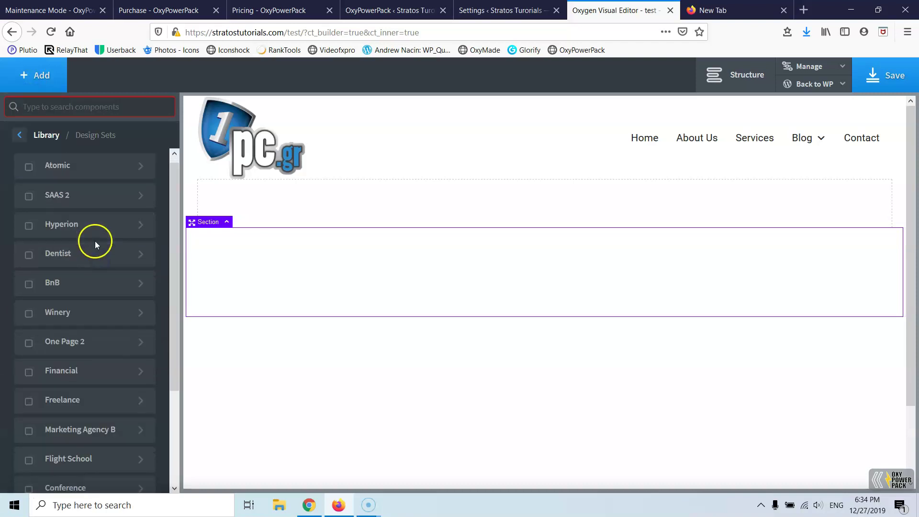
{"action": "scroll", "coordinate": [95, 240], "scroll_direction": "down", "scroll_amount": 3}
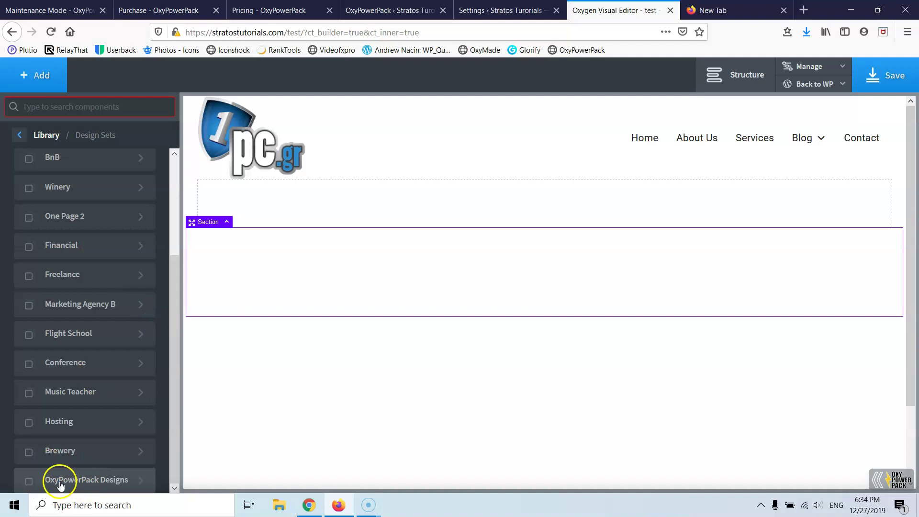
{"action": "left_click", "coordinate": [94, 482]}
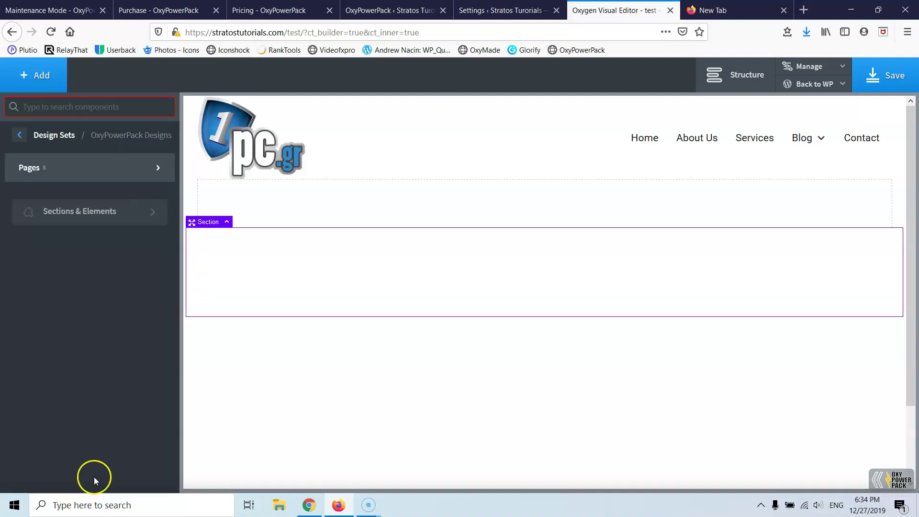
{"action": "left_click", "coordinate": [76, 219]}
- Preview the set's Call To Action, Contact and Showcase categories, and add the CoffeeOne hero from Heros & Titles to the page
{"action": "mouse_move", "coordinate": [91, 177]}
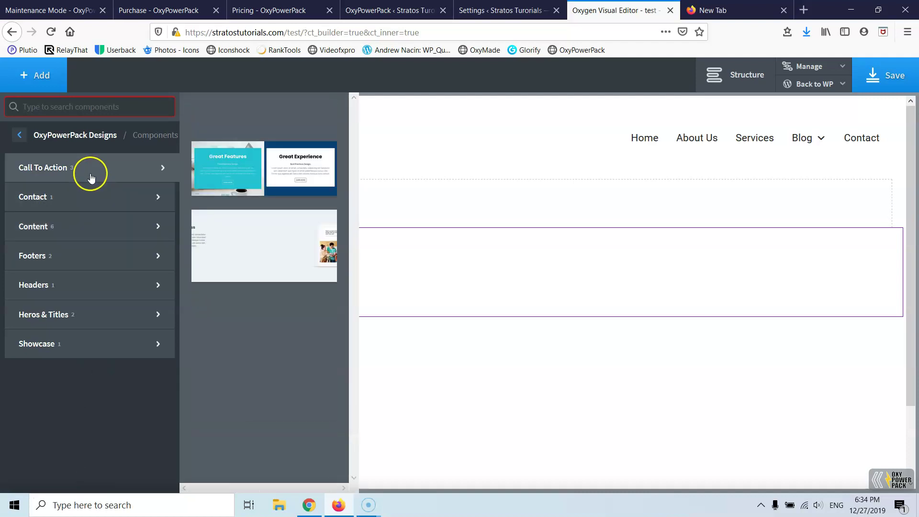
{"action": "mouse_move", "coordinate": [111, 200]}
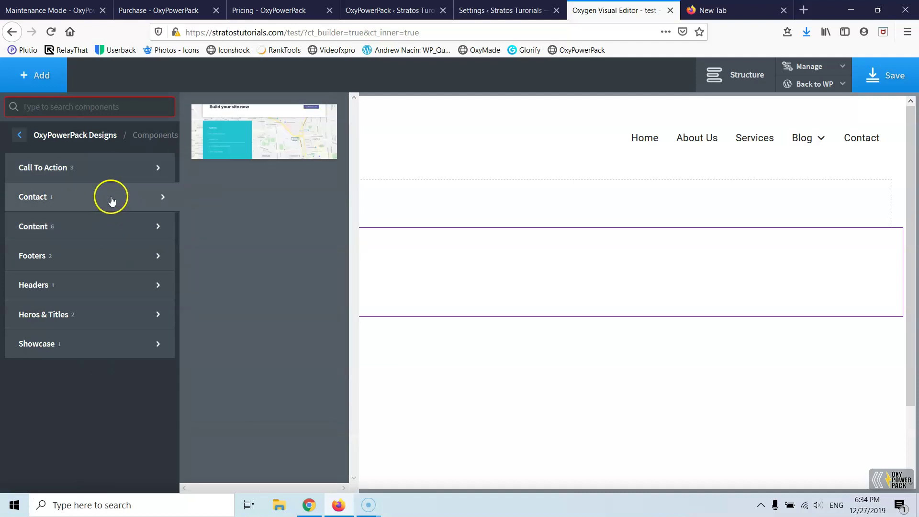
{"action": "mouse_move", "coordinate": [103, 350]}
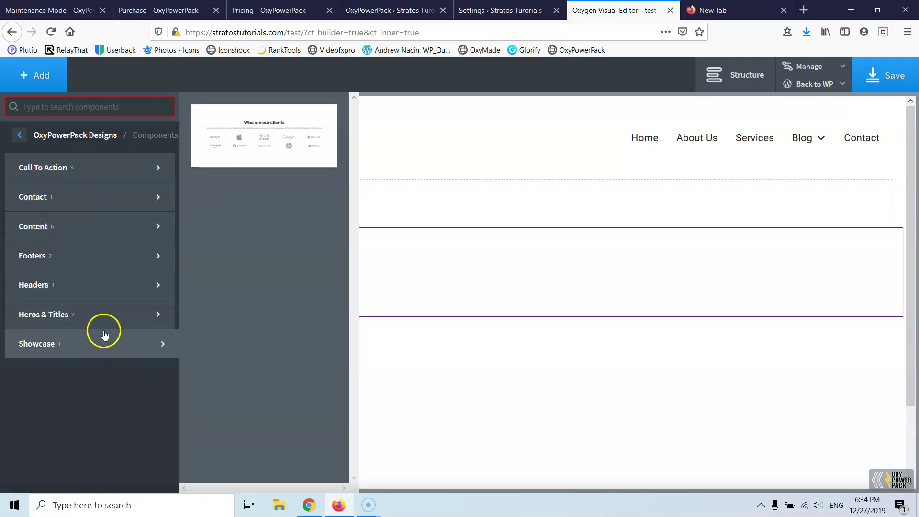
{"action": "mouse_move", "coordinate": [99, 317]}
{"action": "left_click", "coordinate": [253, 145]}
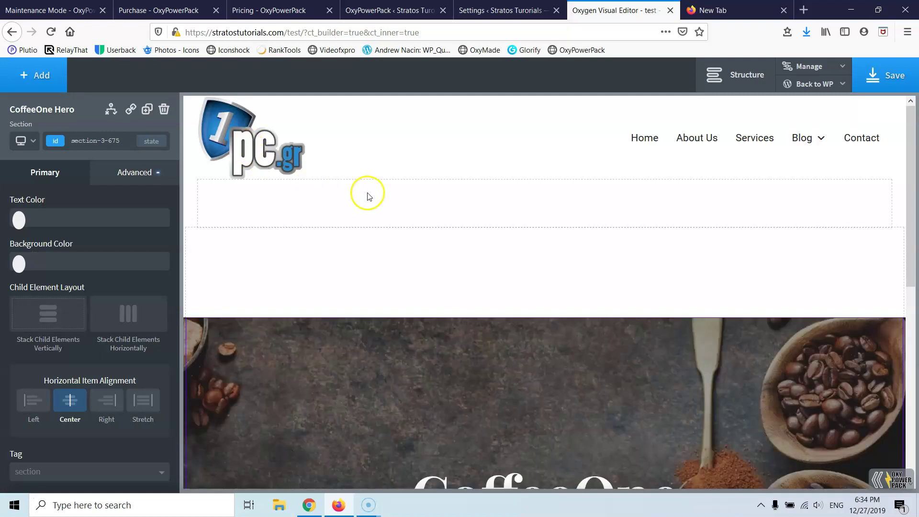
{"action": "scroll", "coordinate": [369, 196], "scroll_direction": "down", "scroll_amount": 7}
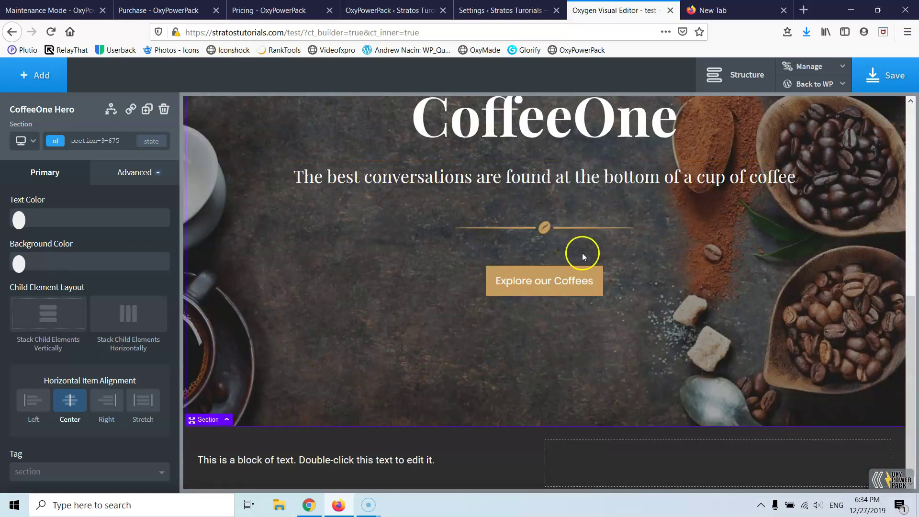
- Select the coffee-bean divider image in the CoffeeOne hero and try to close the error notice
{"action": "left_click", "coordinate": [544, 228]}
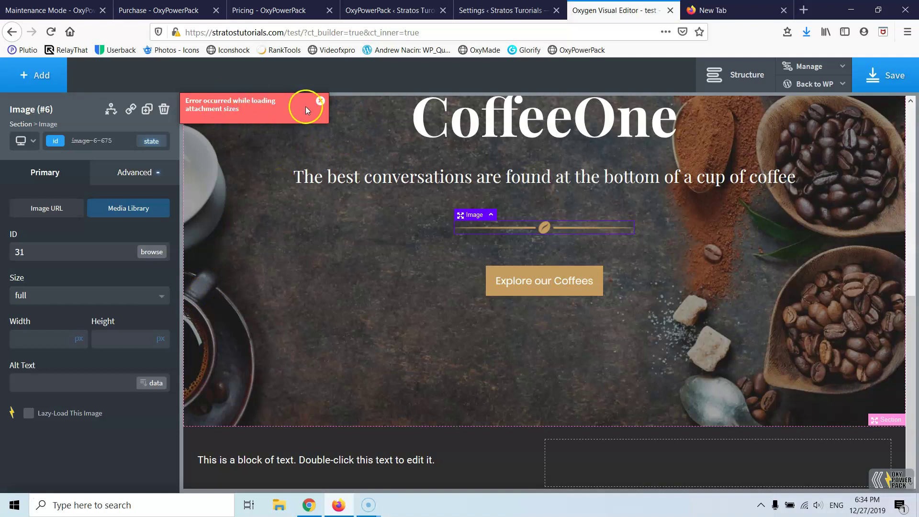
{"action": "left_click", "coordinate": [325, 105]}
{"action": "left_click", "coordinate": [372, 220]}
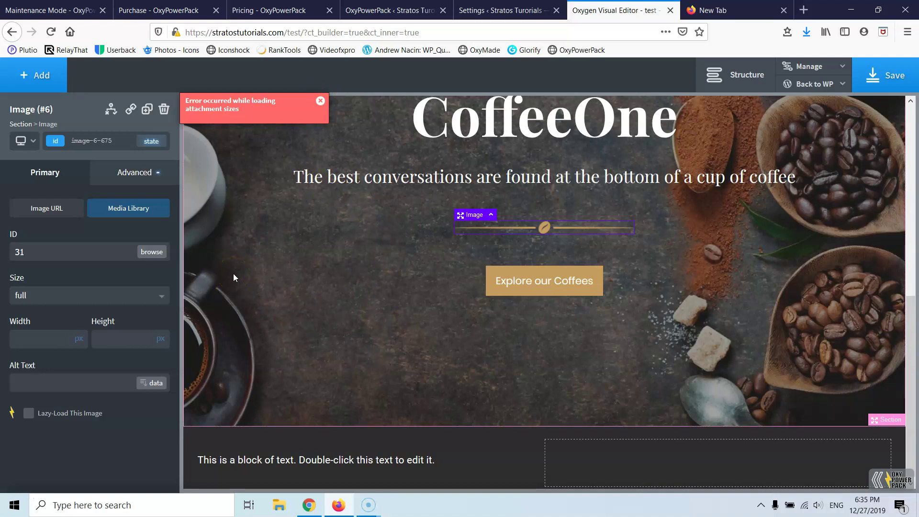
- Return from the design set to the Basics components and add an empty section below the CoffeeOne hero
{"action": "left_click", "coordinate": [32, 84]}
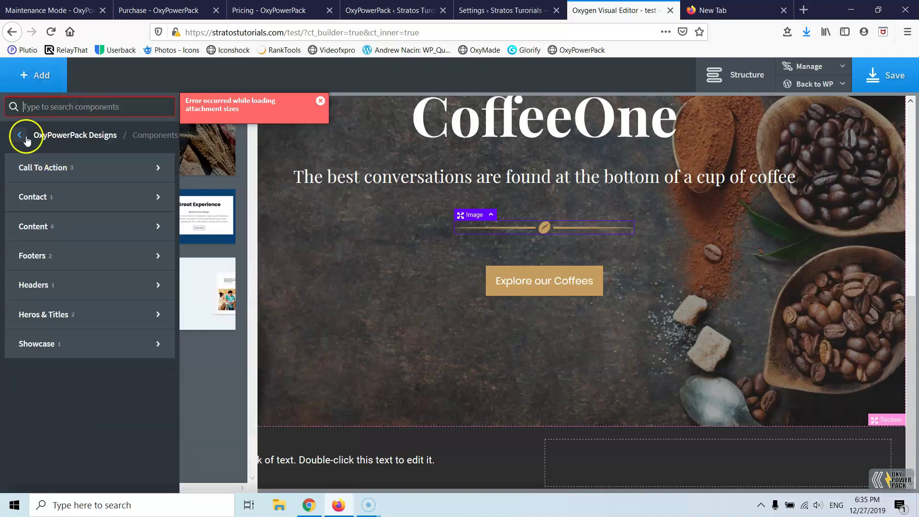
{"action": "left_click", "coordinate": [23, 137]}
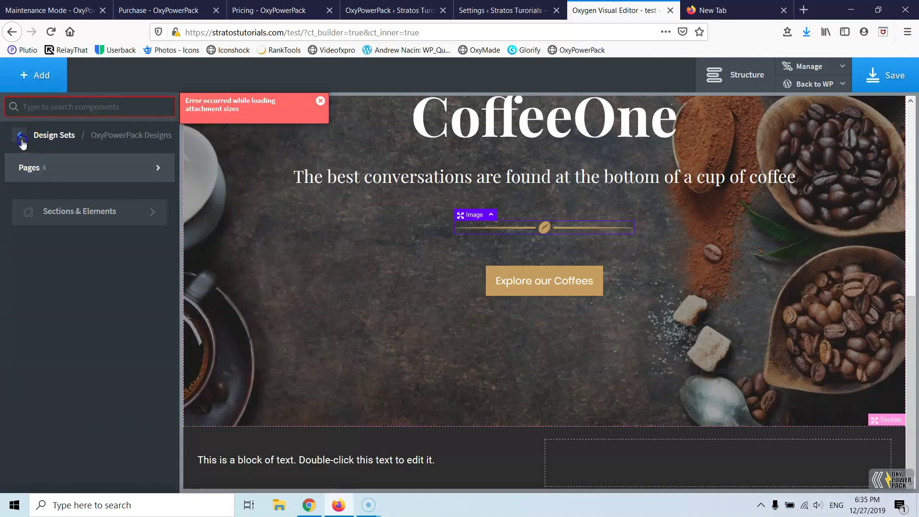
{"action": "left_click", "coordinate": [22, 138]}
{"action": "left_click", "coordinate": [21, 136]}
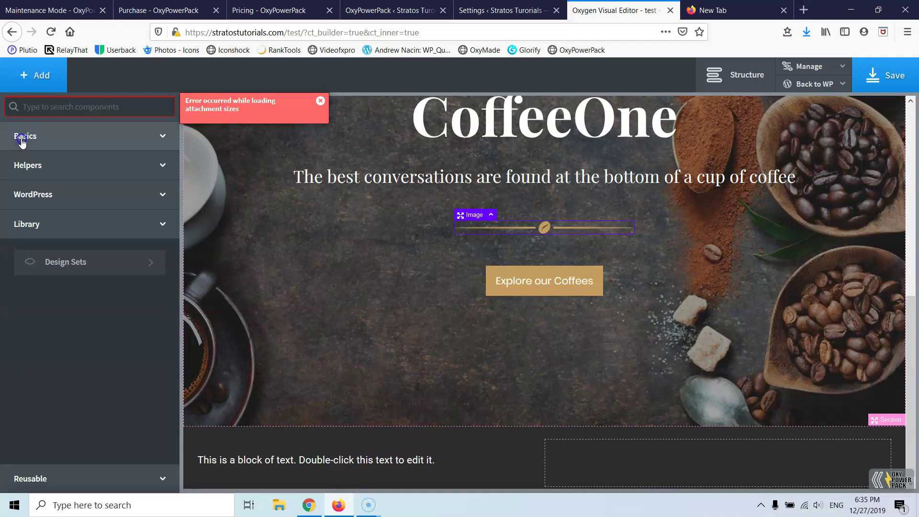
{"action": "left_click", "coordinate": [22, 139]}
{"action": "left_click", "coordinate": [36, 191]}
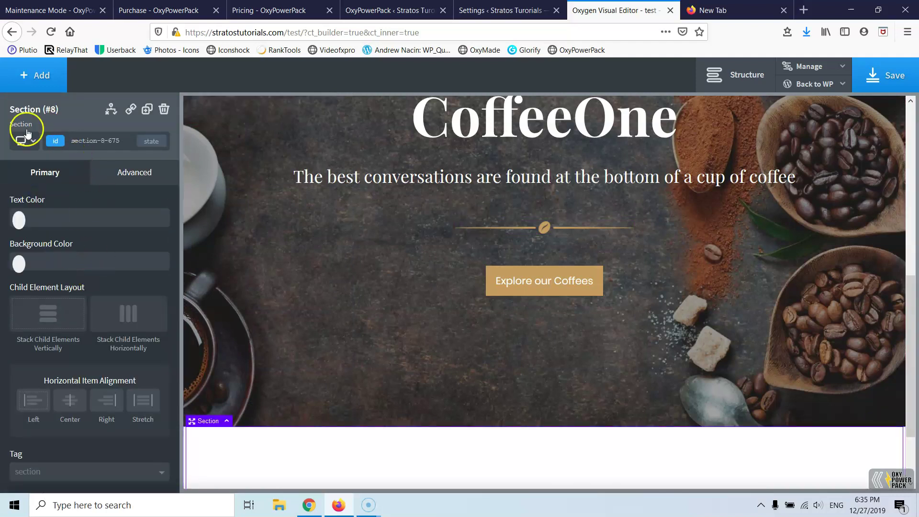
- Add a Before After Image element from the Basics components to the empty section below the CoffeeOne hero
{"action": "left_click", "coordinate": [26, 74]}
{"action": "scroll", "coordinate": [82, 251], "scroll_direction": "down", "scroll_amount": 5}
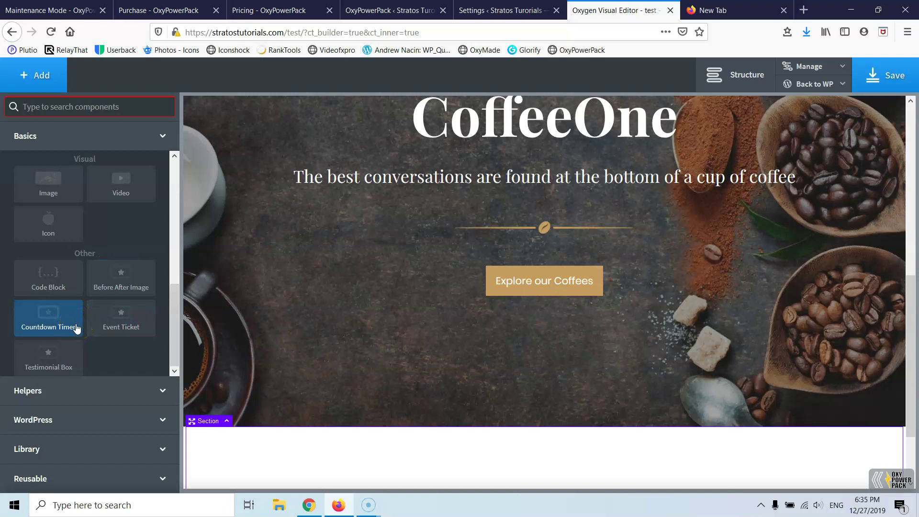
{"action": "left_click", "coordinate": [117, 286]}
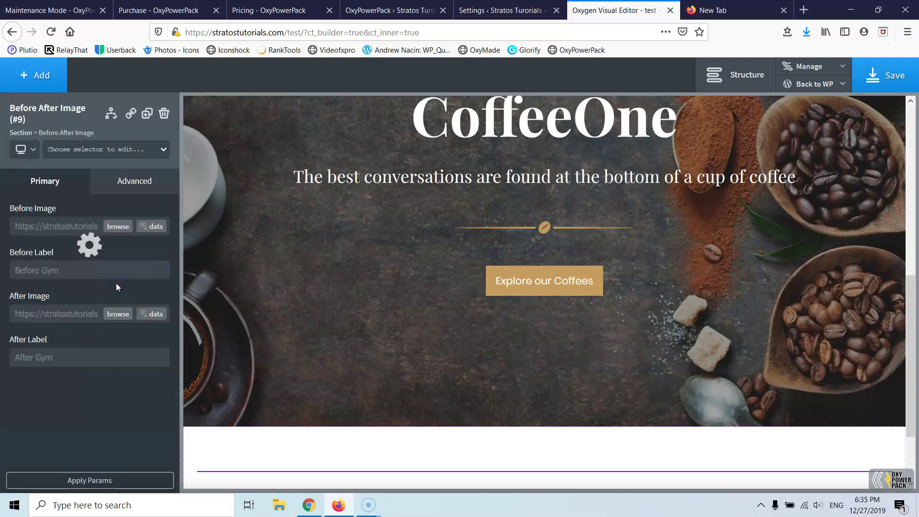
{"action": "scroll", "coordinate": [335, 283], "scroll_direction": "down", "scroll_amount": 5}
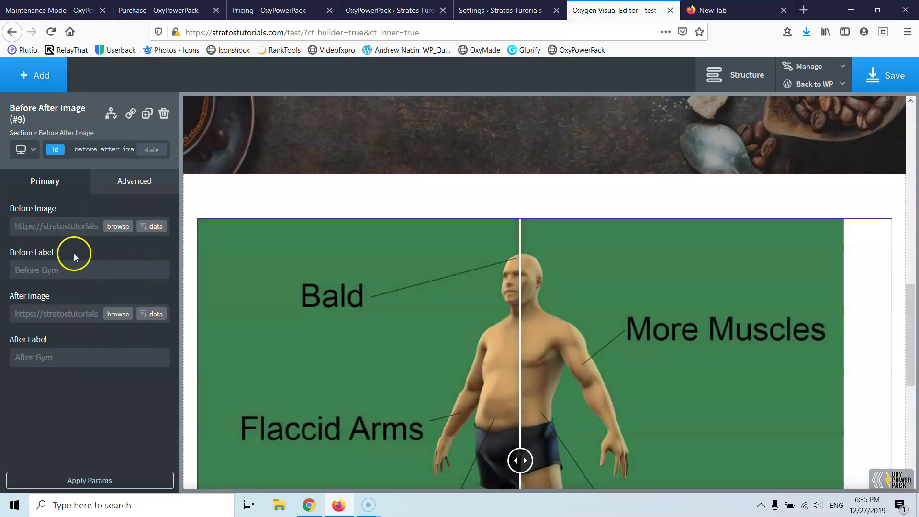
{"action": "mouse_move", "coordinate": [564, 308]}
{"action": "scroll", "coordinate": [474, 335], "scroll_direction": "down", "scroll_amount": 2}
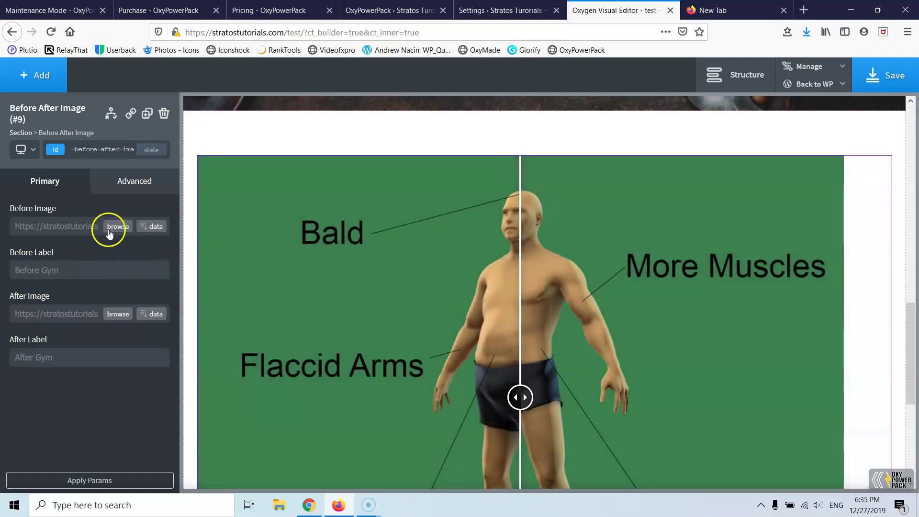
- Set the element's Before Image to the vintage car photo from the media library
{"action": "left_click", "coordinate": [107, 227]}
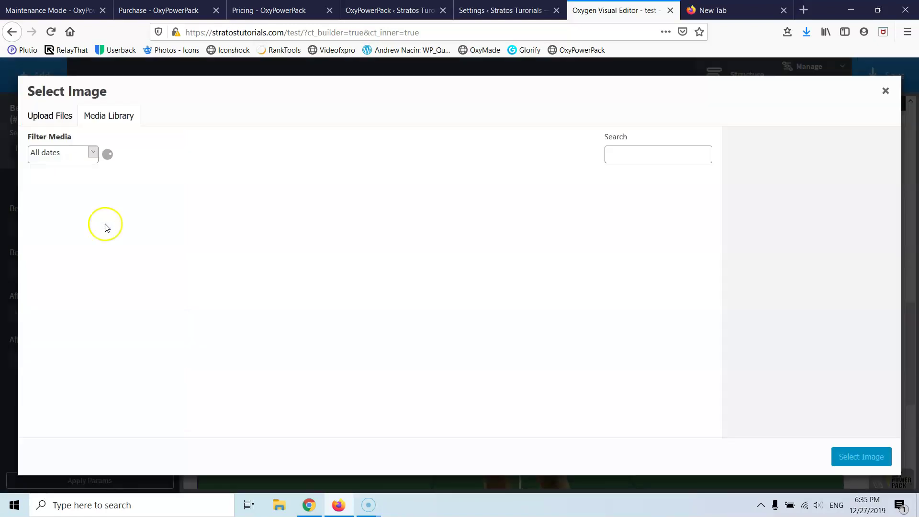
{"action": "left_click", "coordinate": [88, 200]}
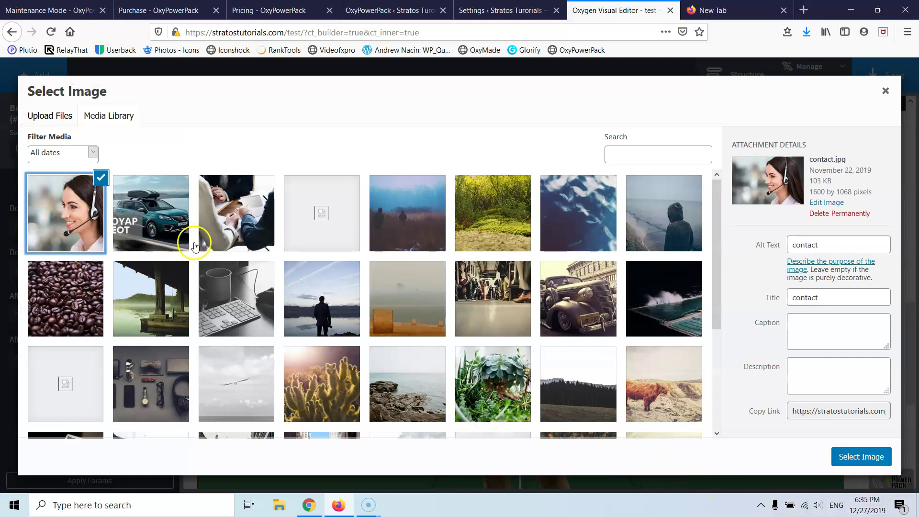
{"action": "left_click", "coordinate": [149, 219]}
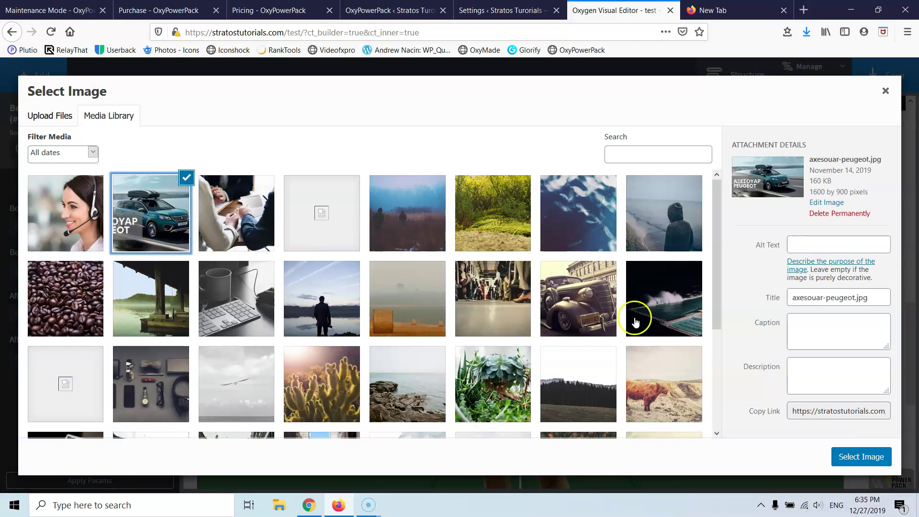
{"action": "left_click", "coordinate": [589, 311]}
{"action": "left_click", "coordinate": [865, 458]}
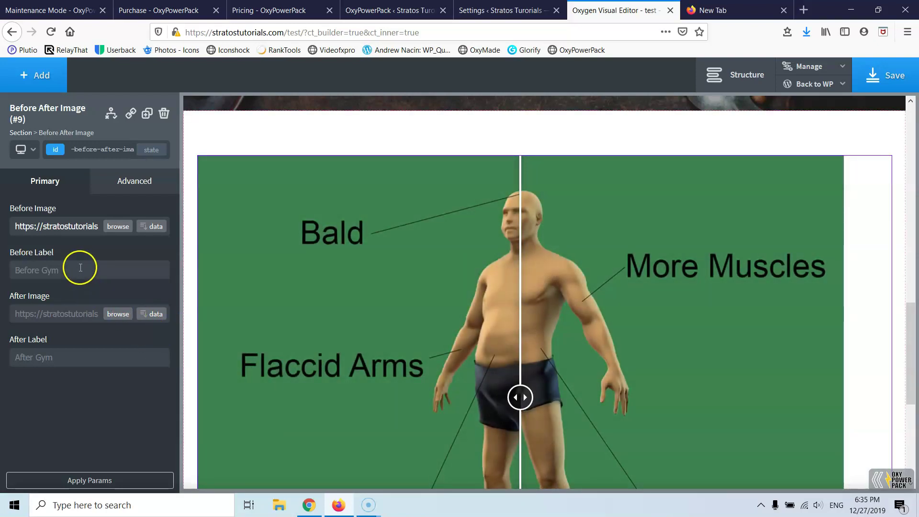
- Set the element's After Image to axesouar-peugeot.jpg from the media library
{"action": "left_click", "coordinate": [118, 315]}
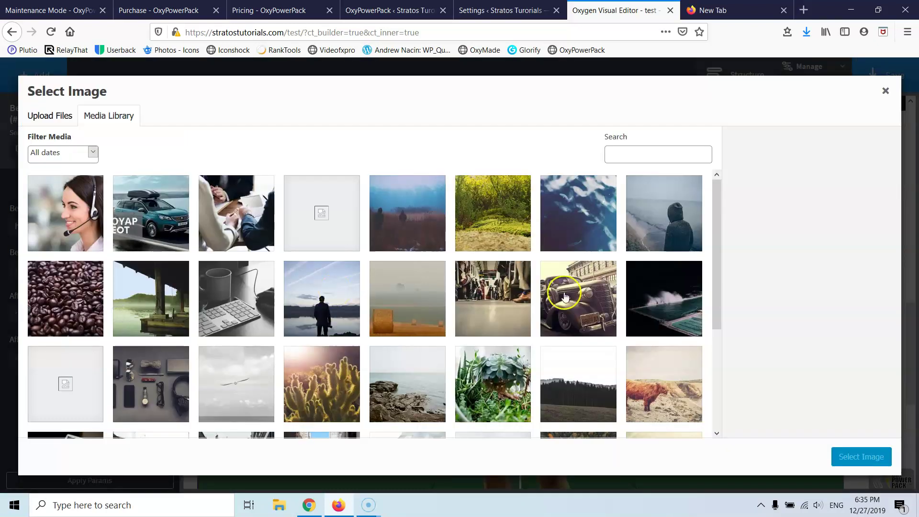
{"action": "left_click", "coordinate": [190, 232]}
{"action": "left_click", "coordinate": [865, 457]}
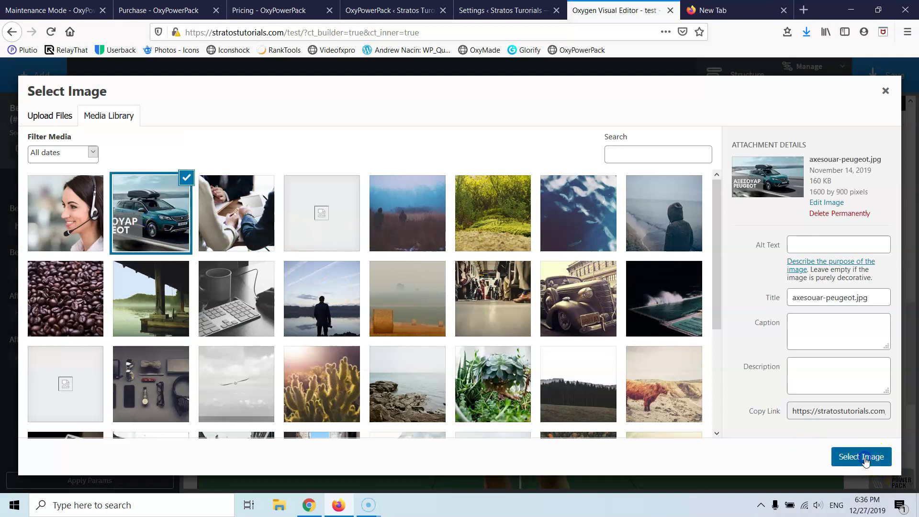
{"action": "scroll", "coordinate": [446, 359], "scroll_direction": "down", "scroll_amount": 3}
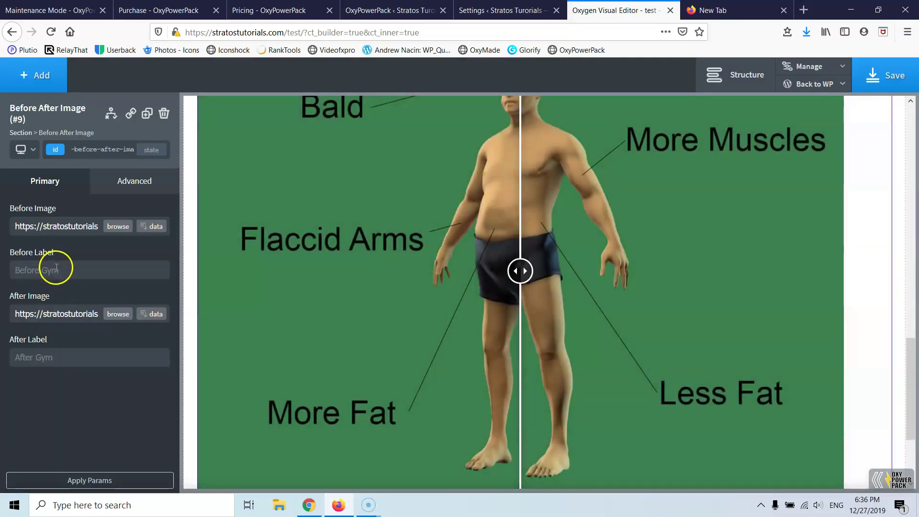
- Set the Before Label to "Old Car" and the After Label to "New car", and apply the parameters
{"action": "left_click", "coordinate": [56, 268]}
{"action": "key", "text": "ctrl+a"}
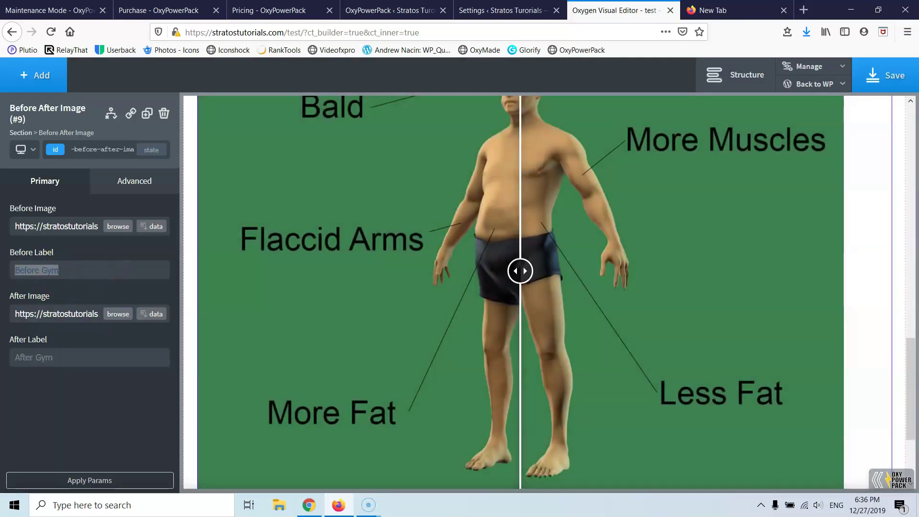
{"action": "type", "text": "Old Car"}
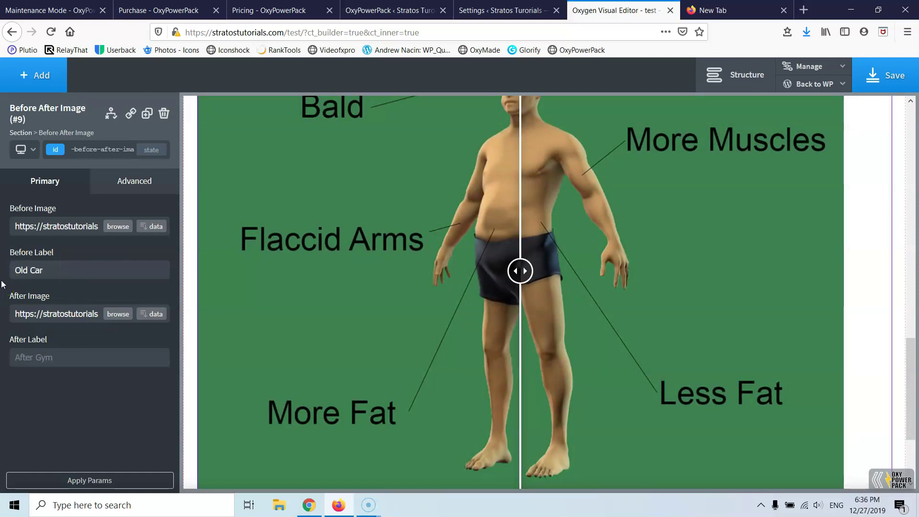
{"action": "left_click", "coordinate": [66, 361]}
{"action": "key", "text": "ctrl+a"}
{"action": "type", "text": "New"}
{"action": "left_click", "coordinate": [109, 481]}
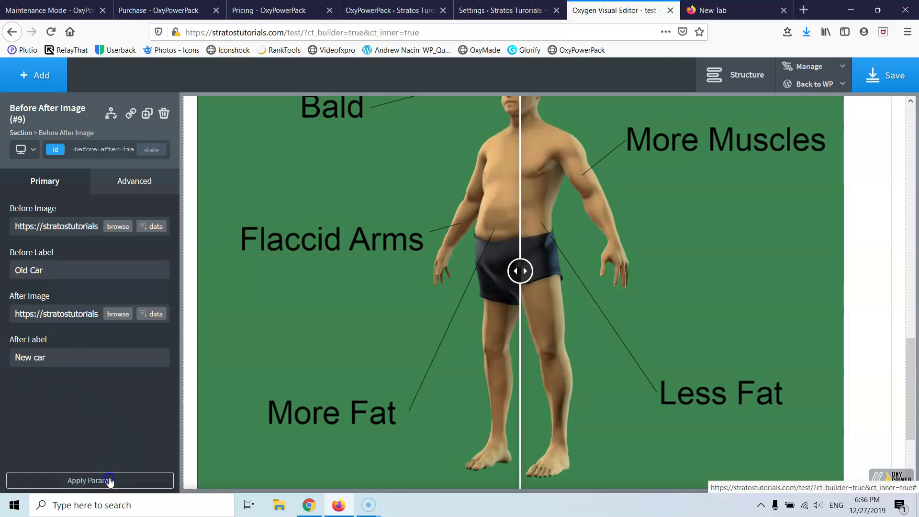
- Check the updated car comparison in the editor canvas and try to move its divider
{"action": "scroll", "coordinate": [382, 304], "scroll_direction": "up", "scroll_amount": 3}
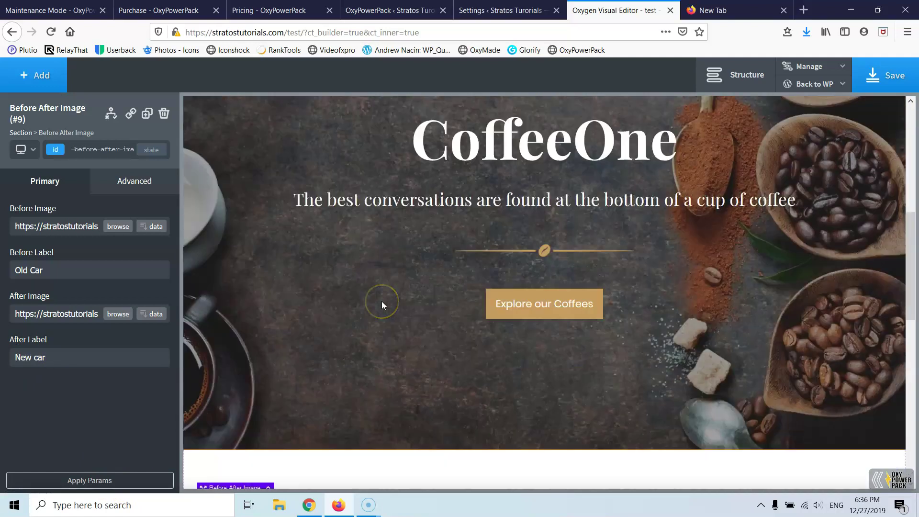
{"action": "scroll", "coordinate": [382, 301], "scroll_direction": "down", "scroll_amount": 8}
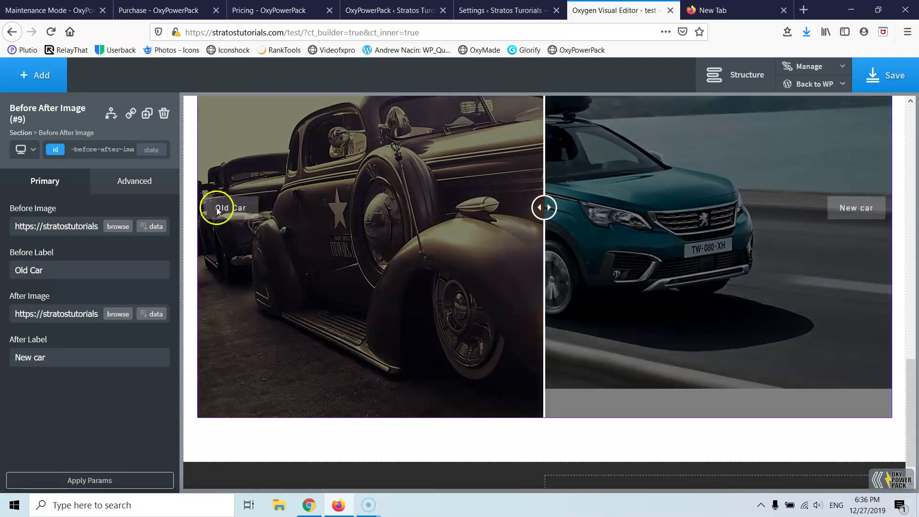
{"action": "left_click_drag", "start_coordinate": [541, 208], "coordinate": [297, 234]}
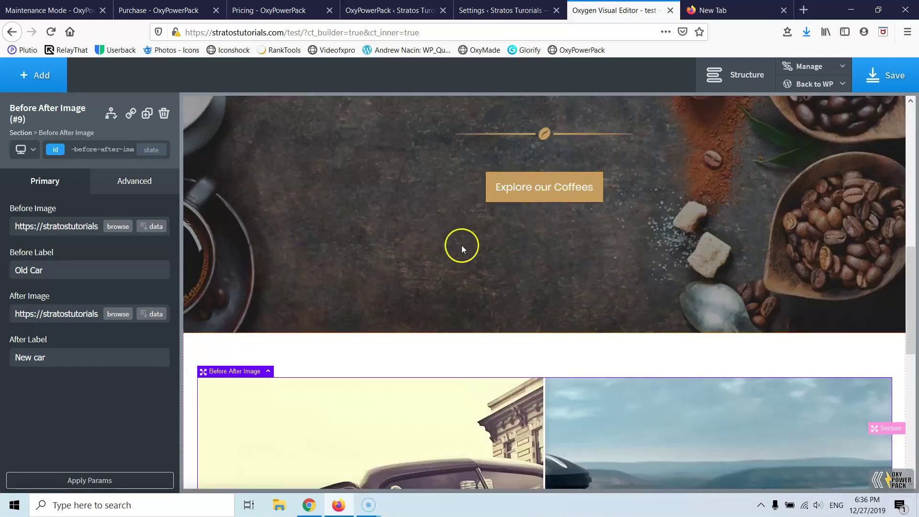
{"action": "scroll", "coordinate": [477, 310], "scroll_direction": "down", "scroll_amount": 5}
- Save the page and open its frontend in a new browser tab
{"action": "left_click", "coordinate": [886, 76]}
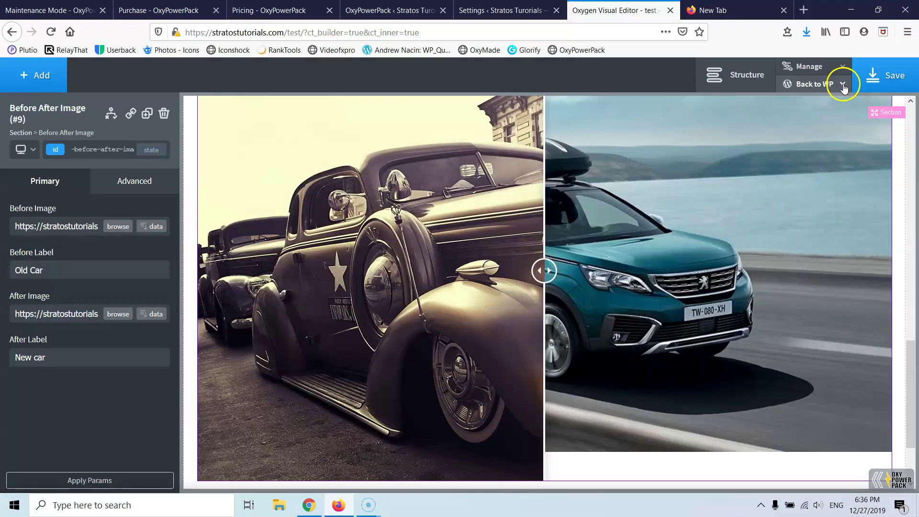
{"action": "left_click", "coordinate": [843, 84]}
{"action": "right_click", "coordinate": [811, 123]}
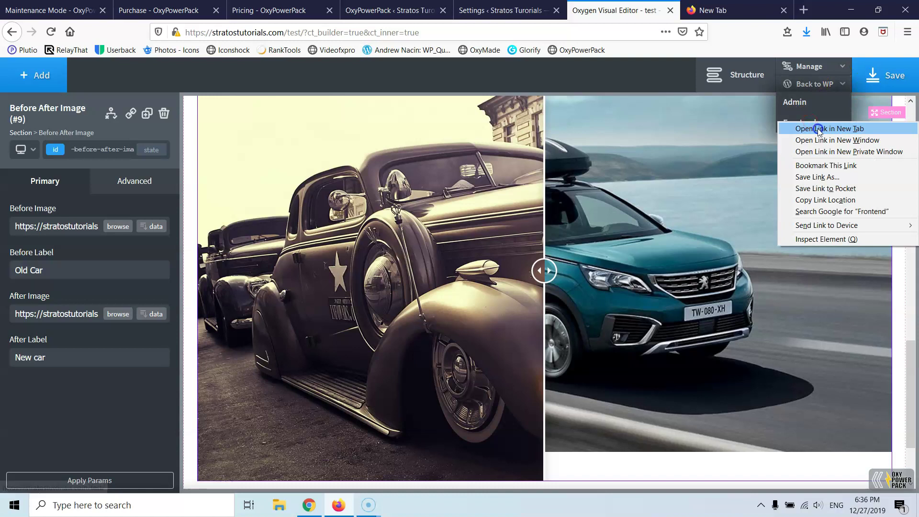
{"action": "left_click", "coordinate": [824, 127]}
{"action": "left_click", "coordinate": [639, 12]}
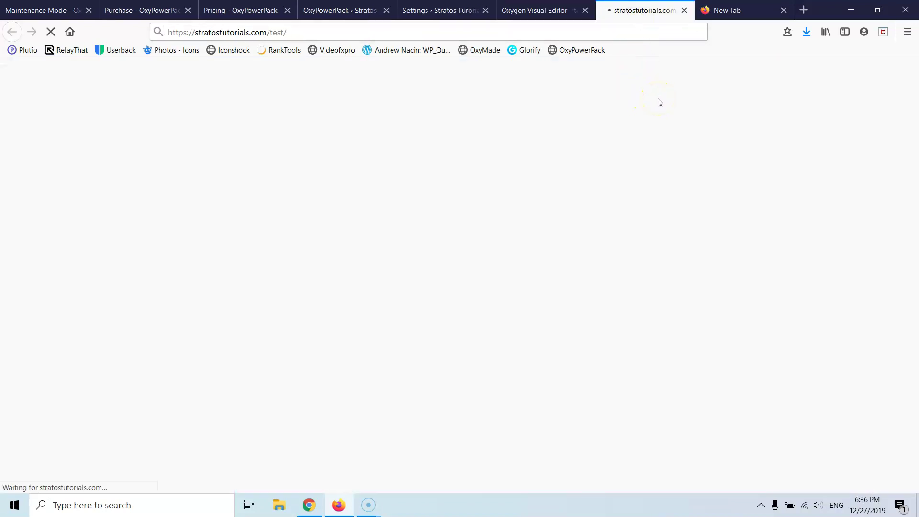
- Test the before/after slider on the live page by moving its divider toward the old car
{"action": "scroll", "coordinate": [544, 159], "scroll_direction": "down", "scroll_amount": 15}
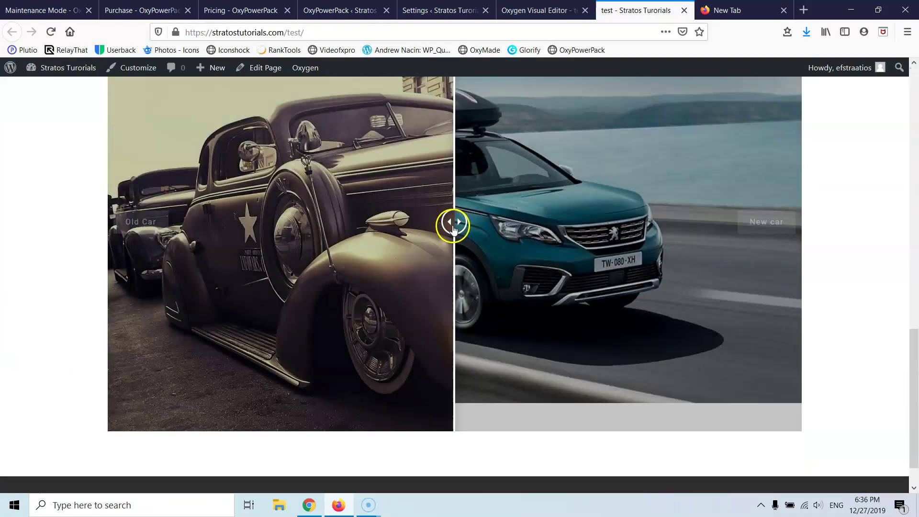
{"action": "left_click_drag", "start_coordinate": [455, 222], "coordinate": [415, 221]}
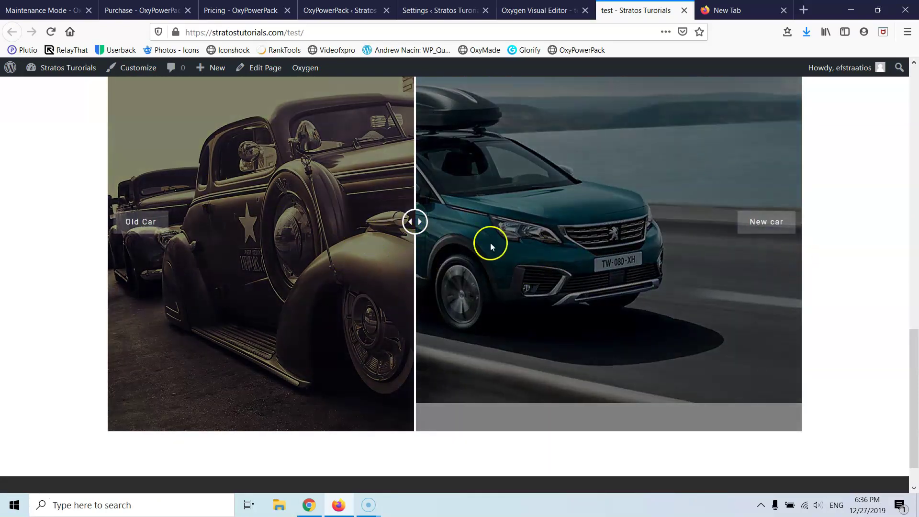
{"action": "scroll", "coordinate": [432, 249], "scroll_direction": "up", "scroll_amount": 5}
{"action": "scroll", "coordinate": [432, 249], "scroll_direction": "down", "scroll_amount": 5}
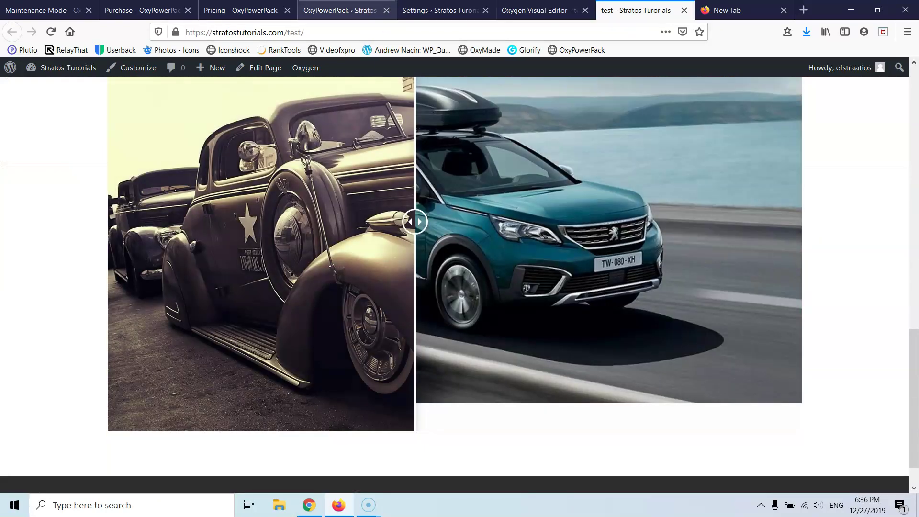
- Return to the Oxygen editor and examine the Before After Image element's advanced settings, including Custom HTML Attributes
{"action": "left_click", "coordinate": [551, 9]}
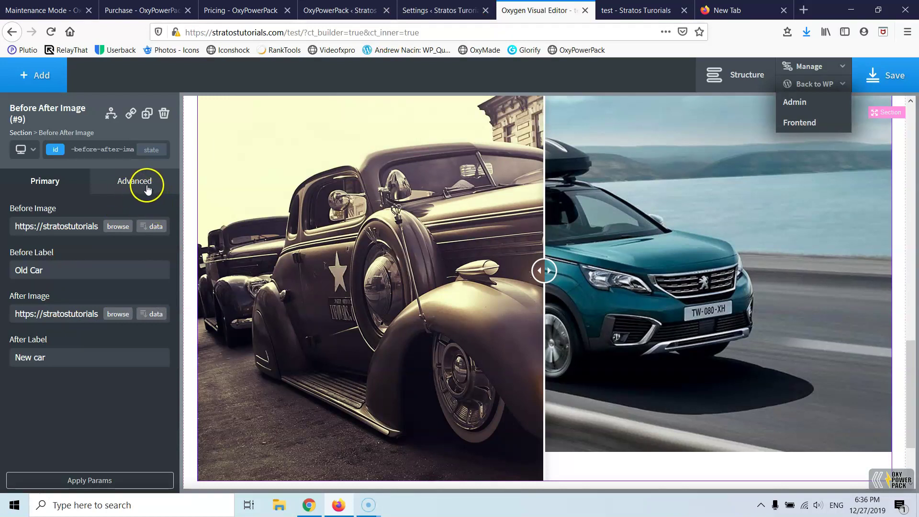
{"action": "left_click", "coordinate": [145, 184]}
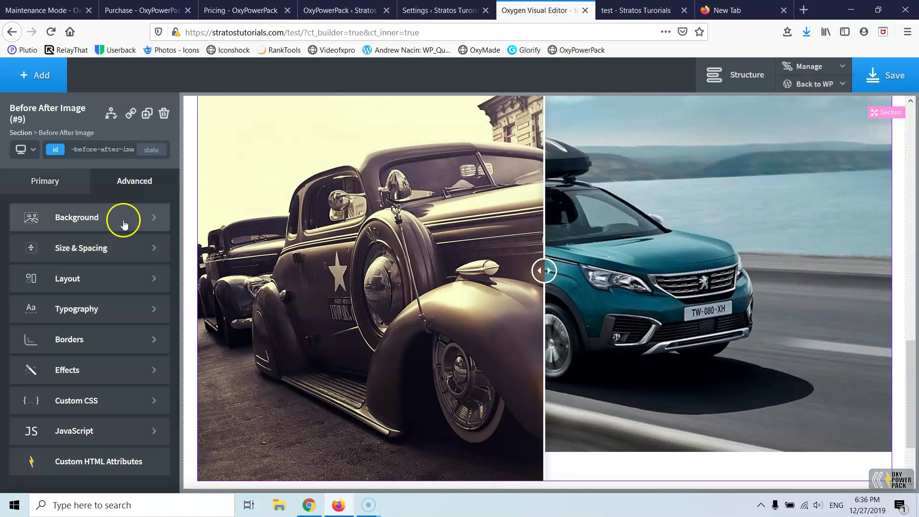
{"action": "mouse_move", "coordinate": [254, 247]}
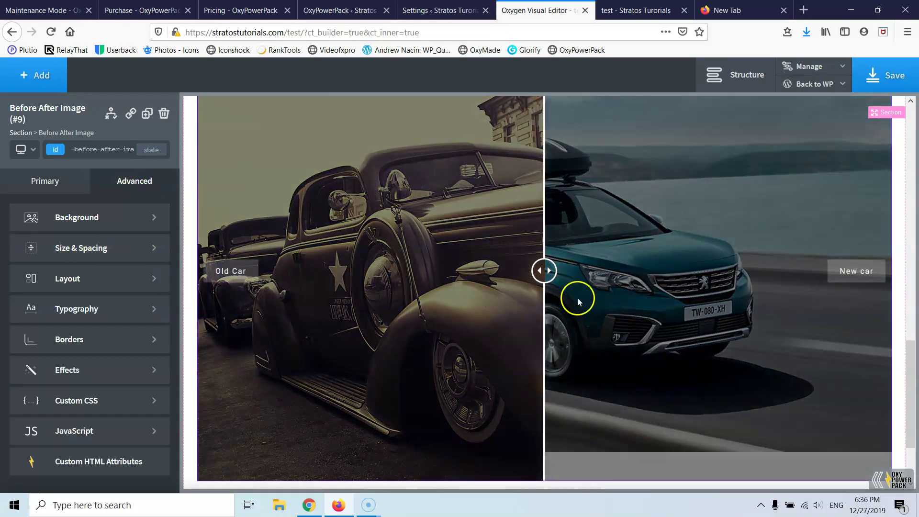
{"action": "scroll", "coordinate": [526, 294], "scroll_direction": "up", "scroll_amount": 2}
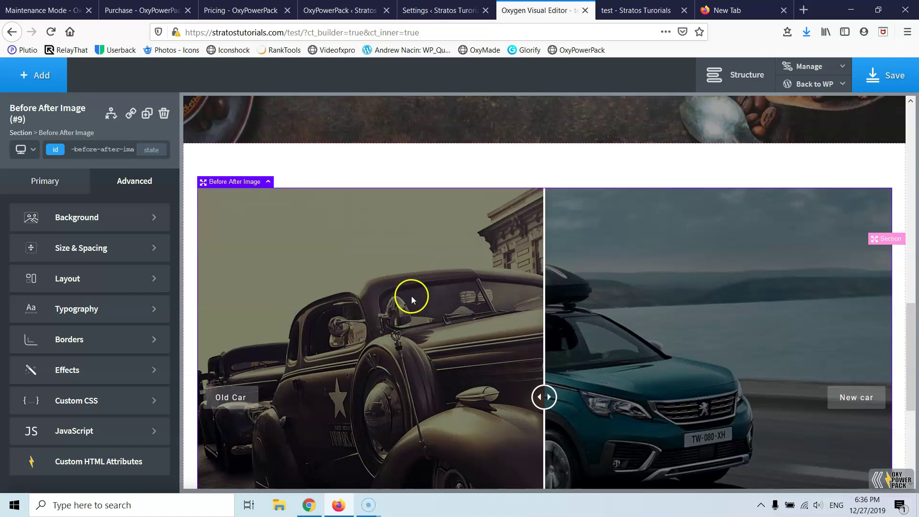
{"action": "scroll", "coordinate": [418, 282], "scroll_direction": "down", "scroll_amount": 1}
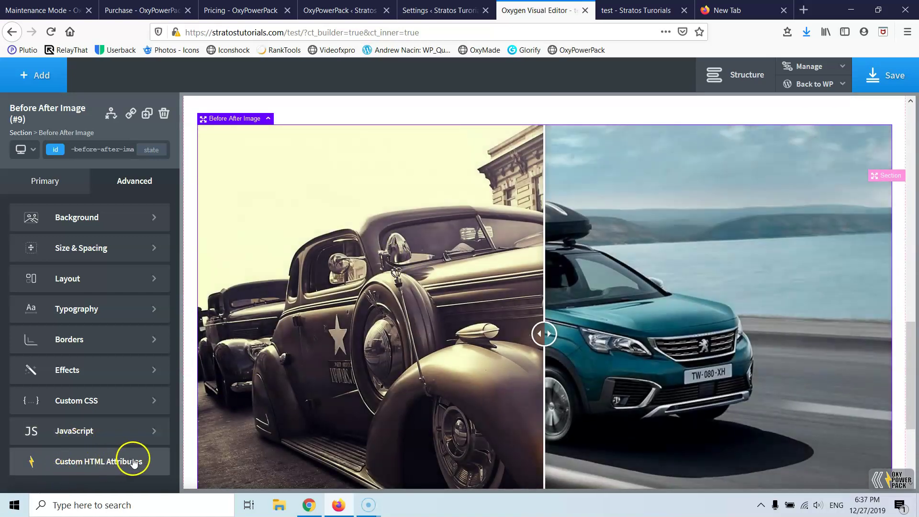
{"action": "scroll", "coordinate": [467, 278], "scroll_direction": "down", "scroll_amount": 1}
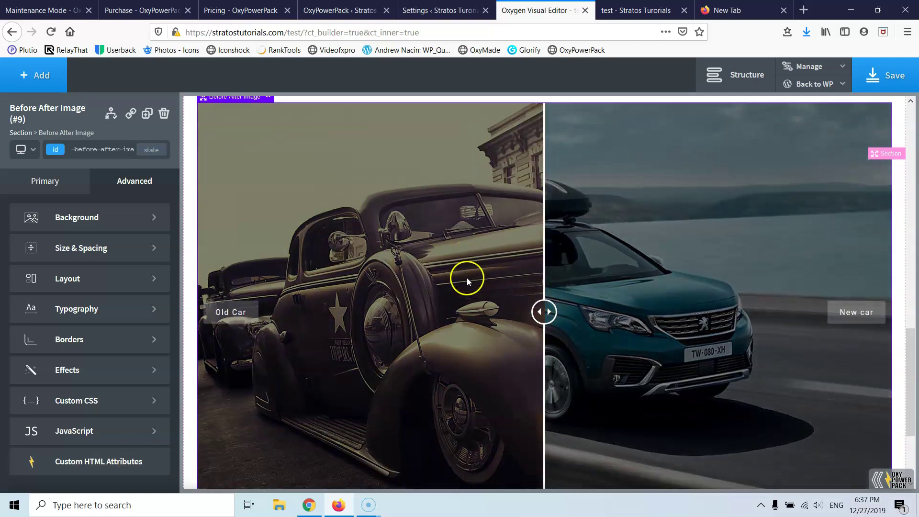
{"action": "scroll", "coordinate": [476, 282], "scroll_direction": "down", "scroll_amount": 1}
- Delete the CoffeeOne hero and the Before After Image element from the page, and reopen the list of components to add
{"action": "scroll", "coordinate": [476, 283], "scroll_direction": "up", "scroll_amount": 8}
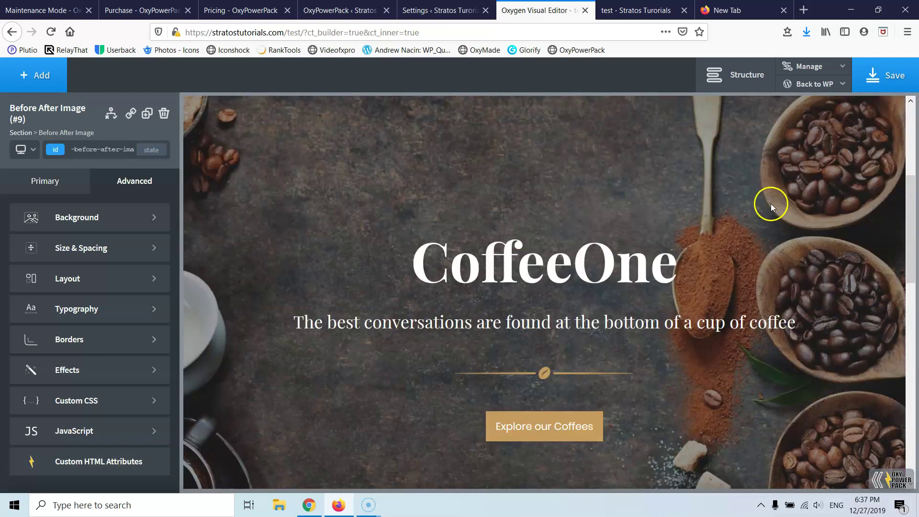
{"action": "scroll", "coordinate": [766, 210], "scroll_direction": "up", "scroll_amount": 1}
{"action": "left_click", "coordinate": [278, 232]}
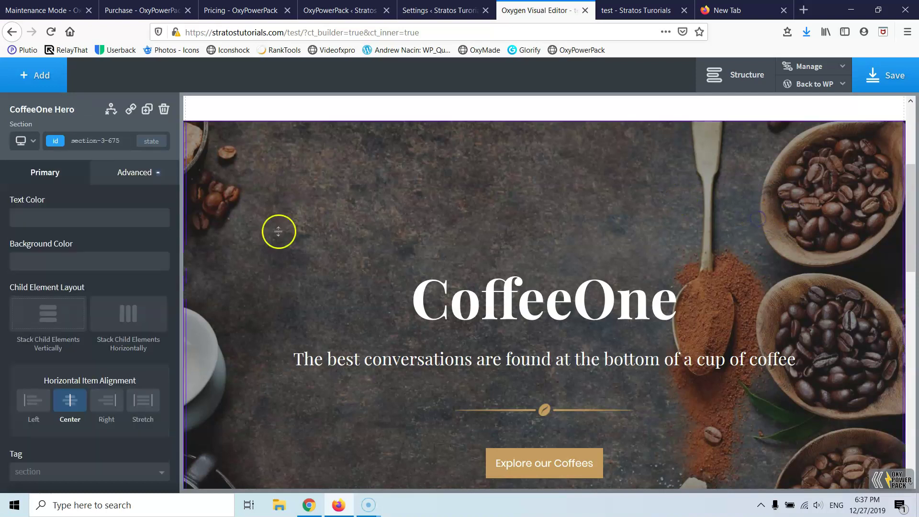
{"action": "left_click", "coordinate": [164, 111]}
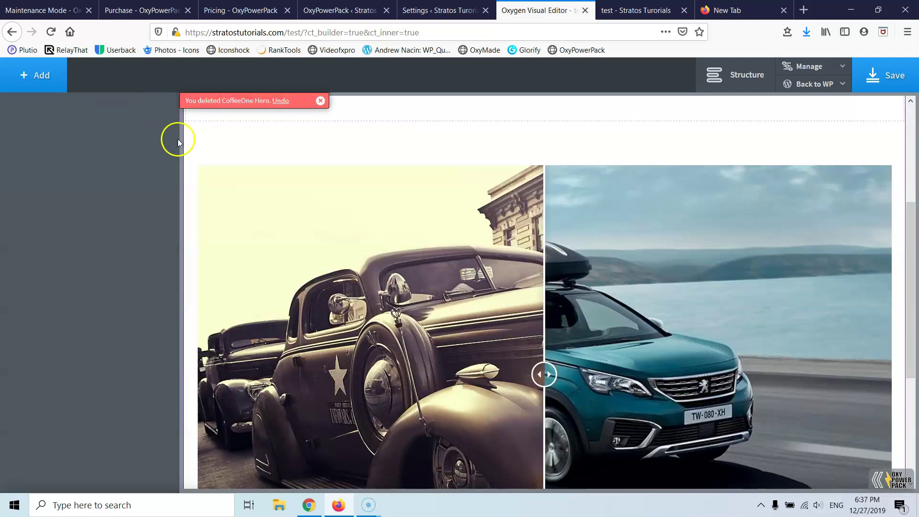
{"action": "left_click", "coordinate": [401, 262]}
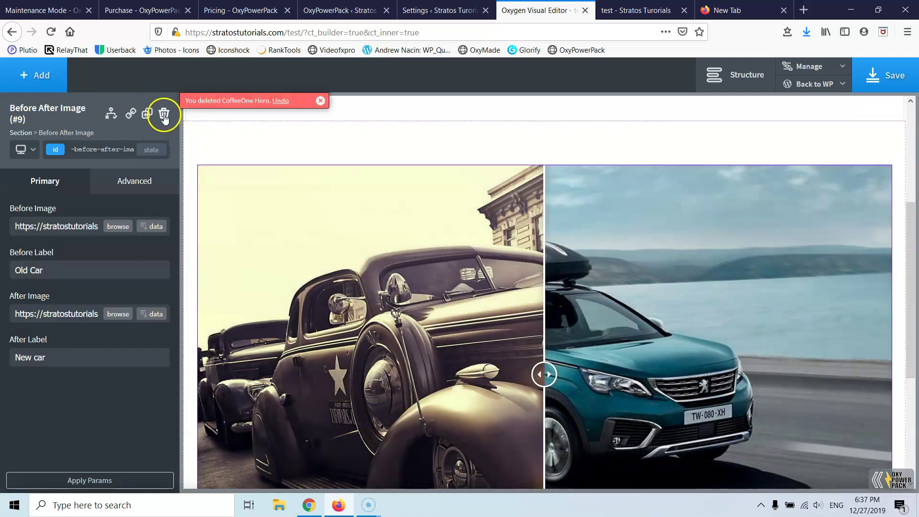
{"action": "left_click", "coordinate": [164, 115]}
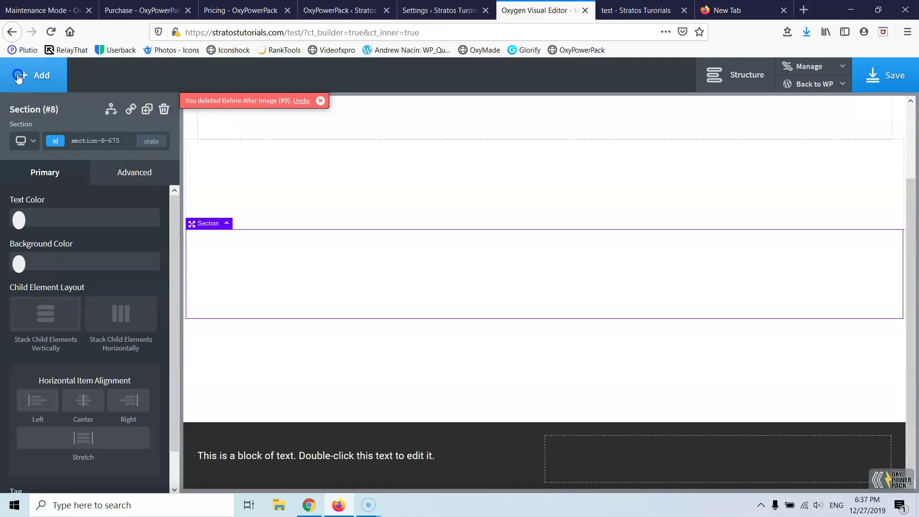
{"action": "left_click", "coordinate": [18, 77]}
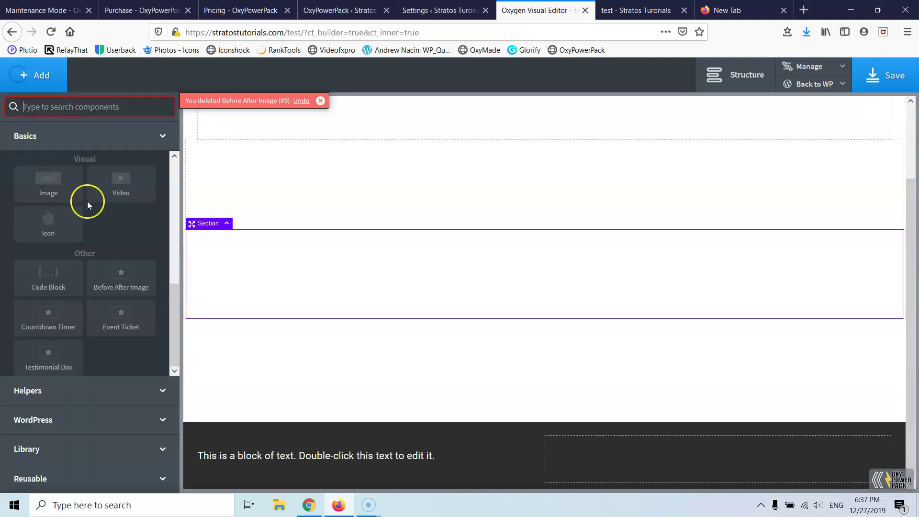
- Add a Countdown Timer to the section and apply a target date of December 31, 2019 at 00:00
{"action": "left_click", "coordinate": [34, 327]}
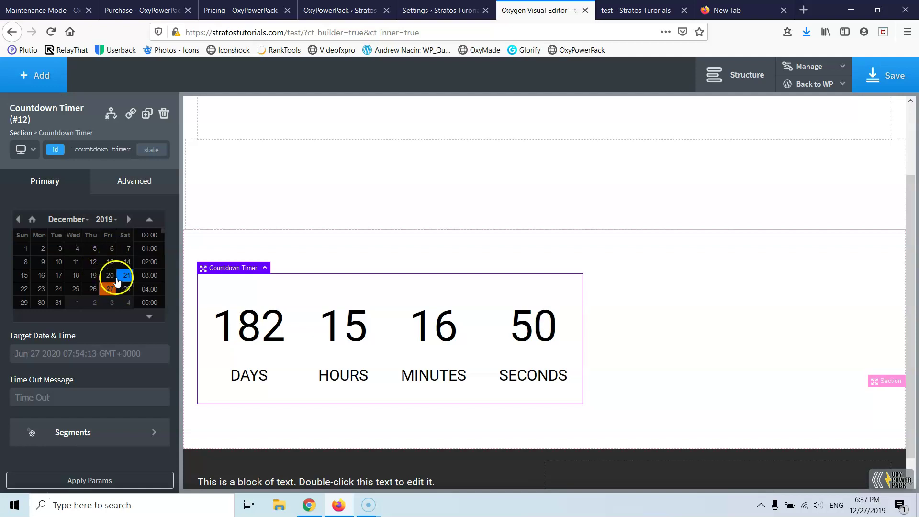
{"action": "scroll", "coordinate": [109, 273], "scroll_direction": "down", "scroll_amount": 1}
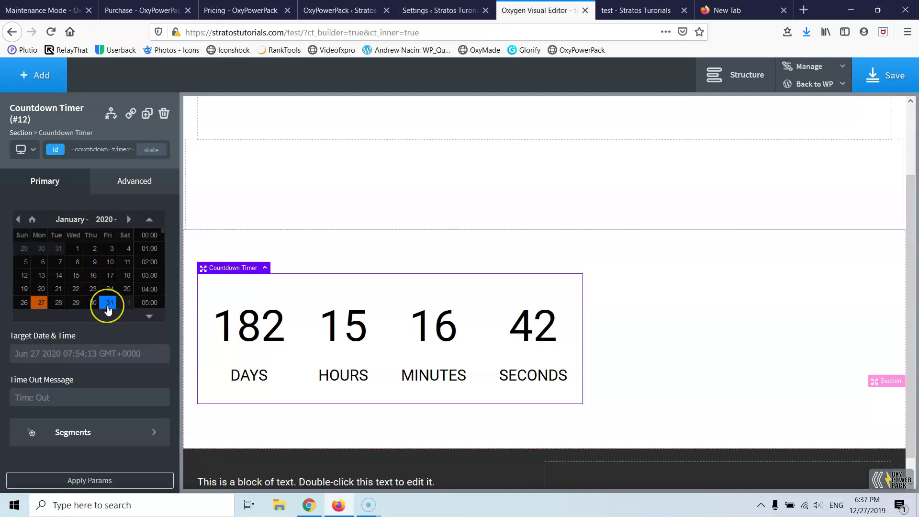
{"action": "left_click", "coordinate": [108, 304]}
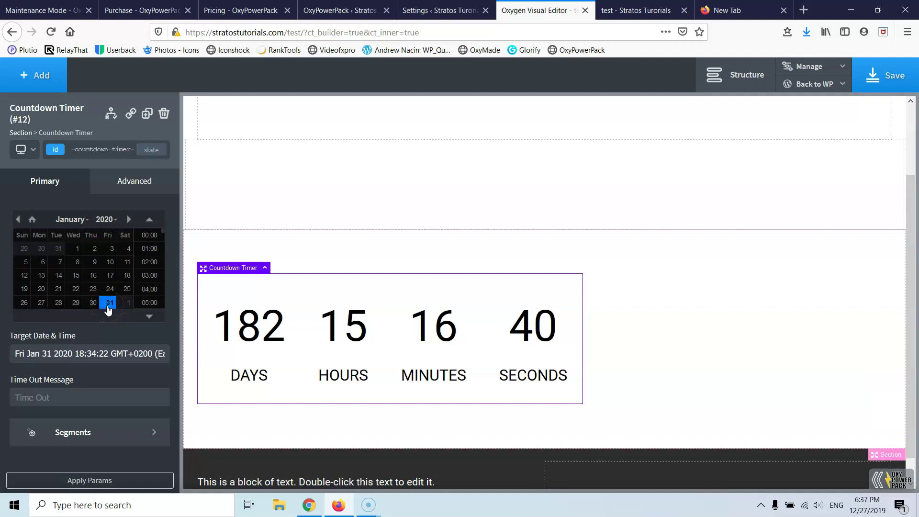
{"action": "left_click", "coordinate": [59, 252]}
{"action": "scroll", "coordinate": [139, 275], "scroll_direction": "down", "scroll_amount": 5}
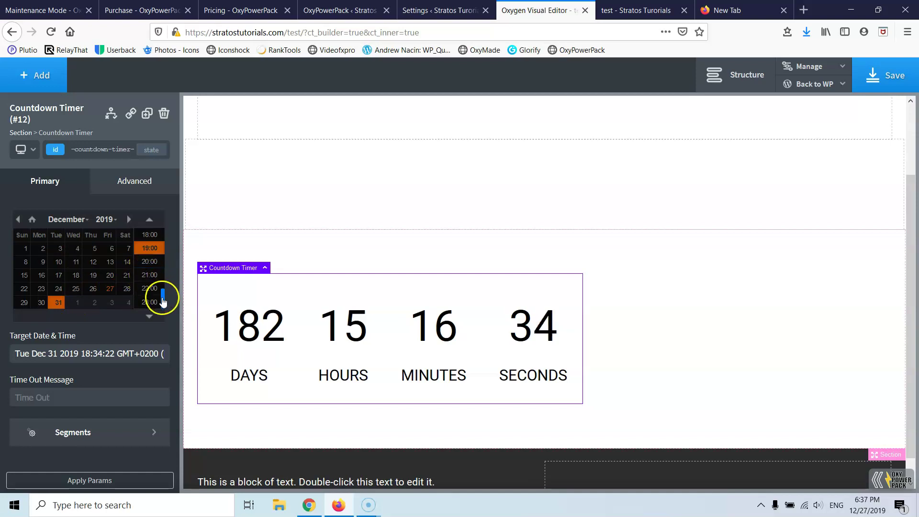
{"action": "scroll", "coordinate": [150, 287], "scroll_direction": "up", "scroll_amount": 5}
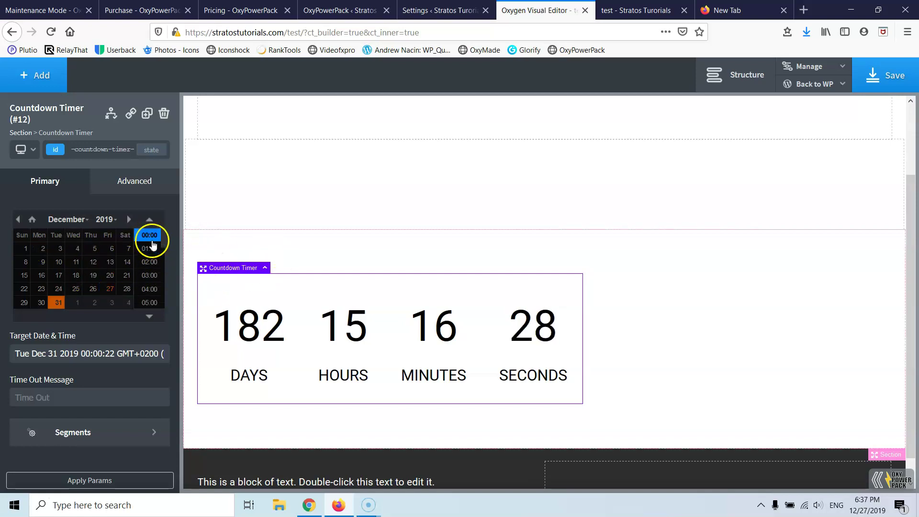
{"action": "left_click", "coordinate": [149, 236]}
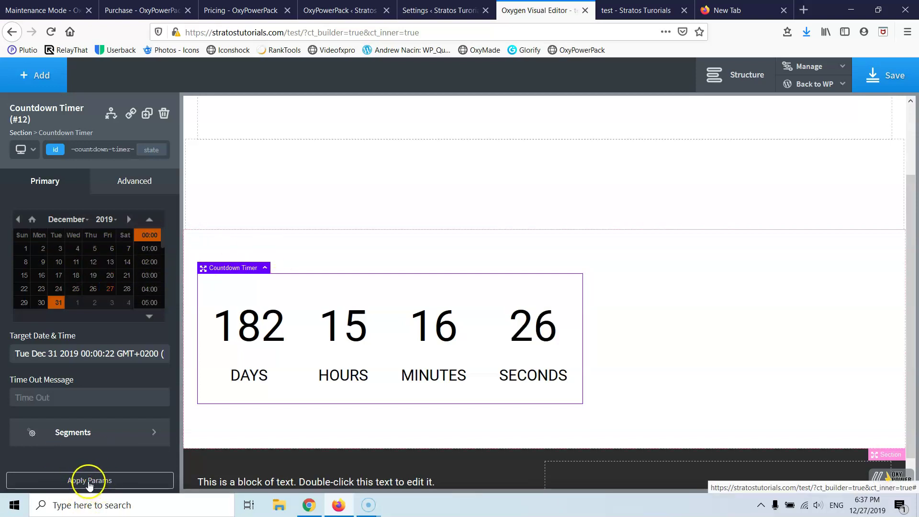
{"action": "left_click", "coordinate": [89, 482]}
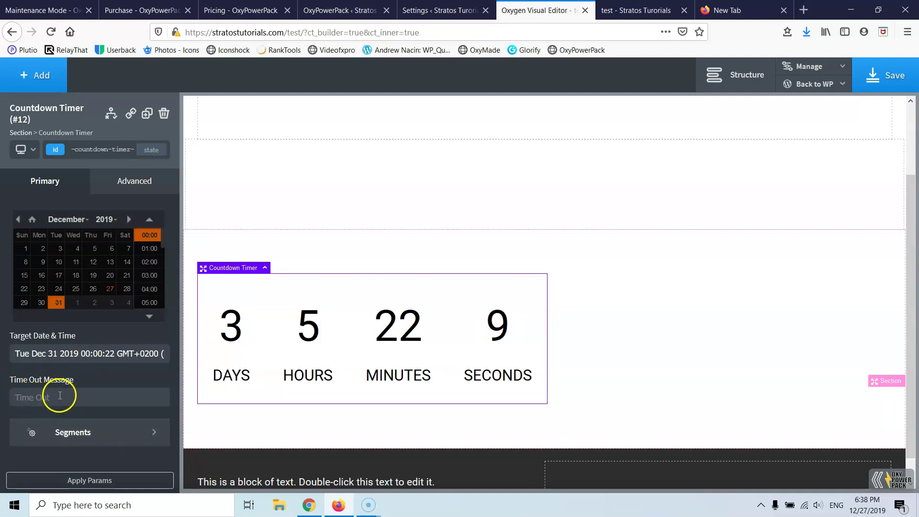
- Set the In Effect of the timer's segments to slideDown and apply the parameters
{"action": "left_click", "coordinate": [118, 431]}
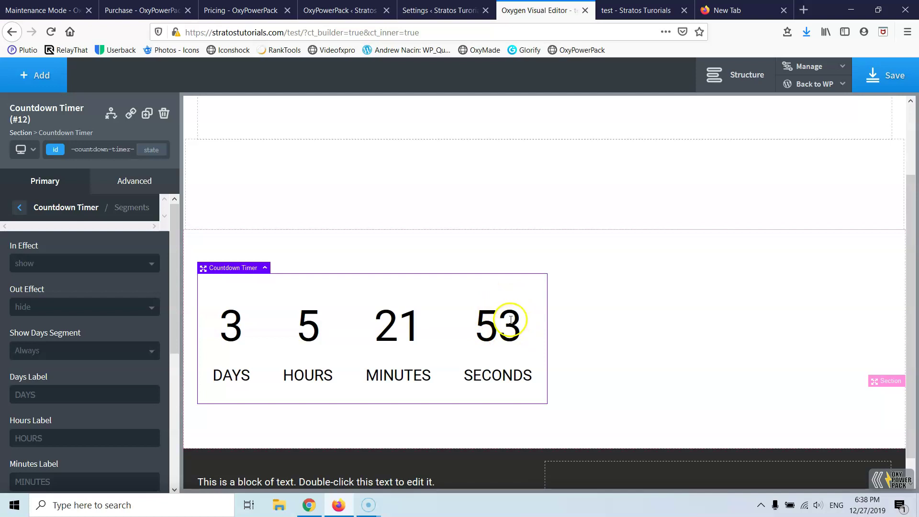
{"action": "left_click", "coordinate": [63, 263]}
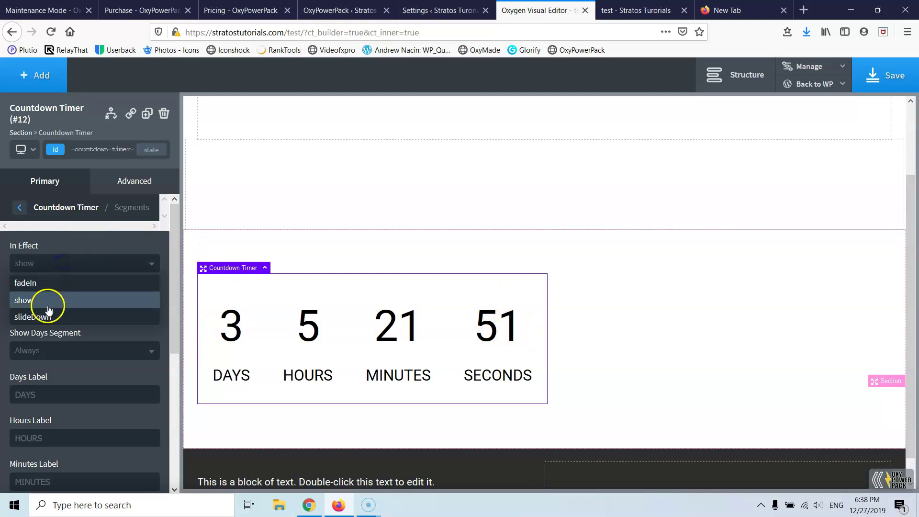
{"action": "left_click", "coordinate": [60, 318]}
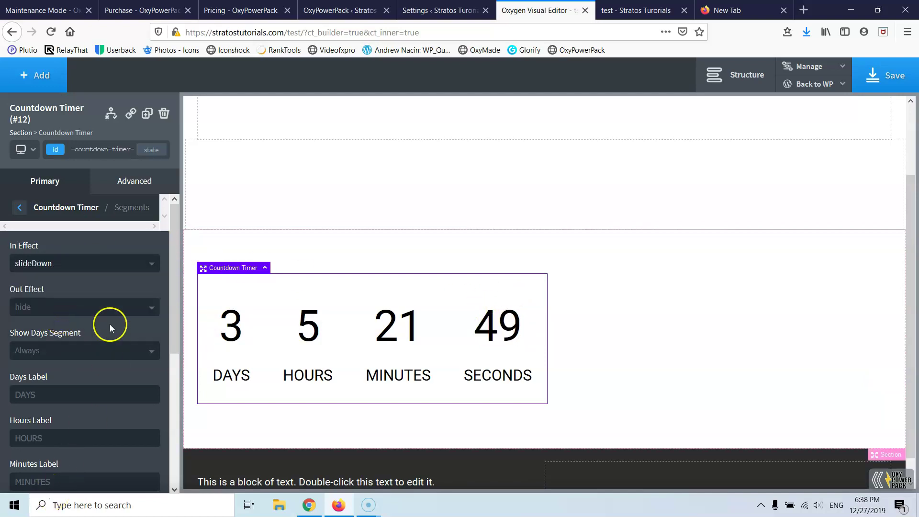
{"action": "scroll", "coordinate": [110, 328], "scroll_direction": "down", "scroll_amount": 5}
{"action": "left_click", "coordinate": [82, 481]}
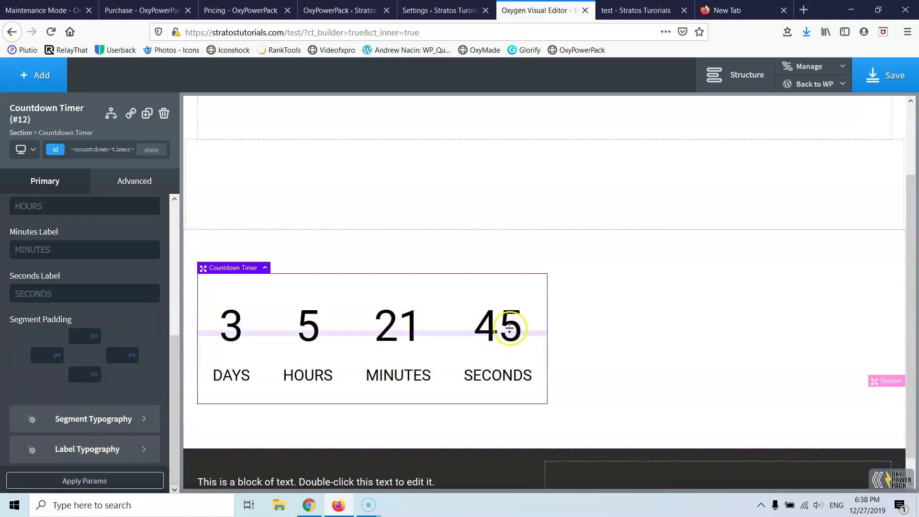
{"action": "scroll", "coordinate": [503, 332], "scroll_direction": "up", "scroll_amount": 2}
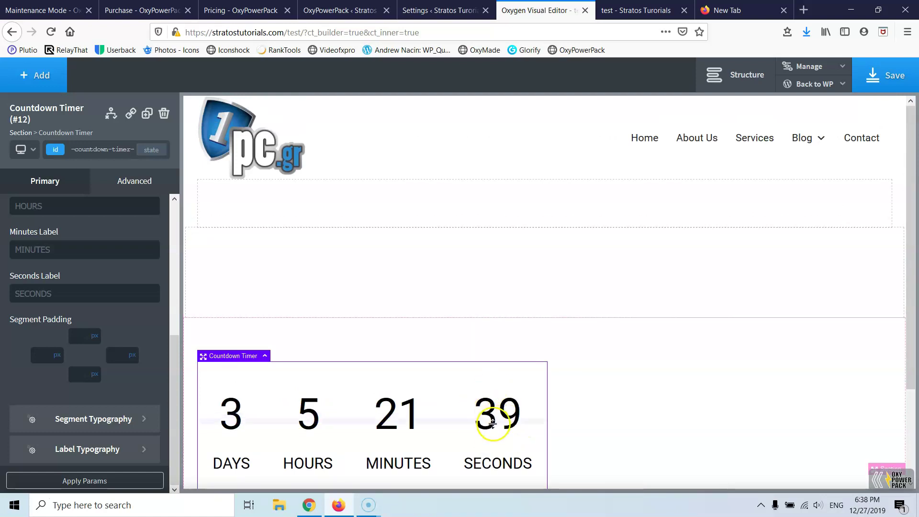
- Set the Out Effect of the timer's segments to slideUp and apply the parameters
{"action": "scroll", "coordinate": [123, 302], "scroll_direction": "up", "scroll_amount": 5}
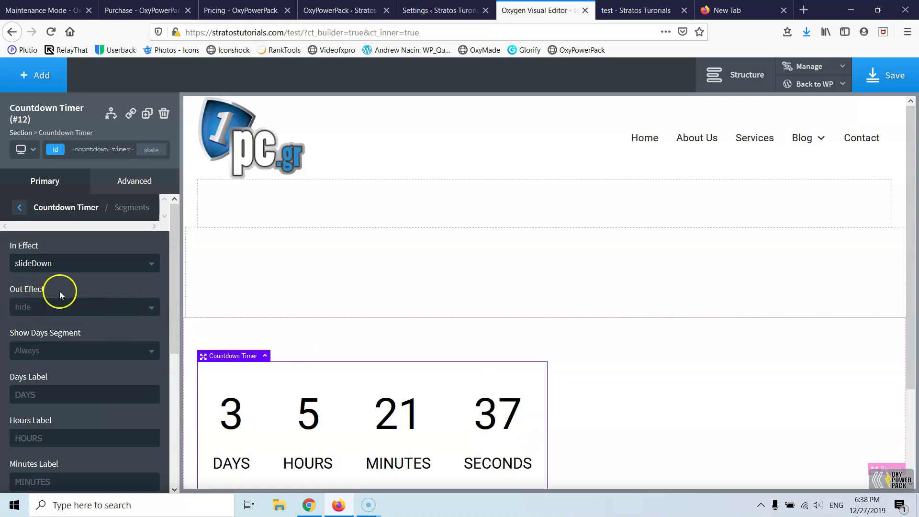
{"action": "left_click", "coordinate": [41, 309]}
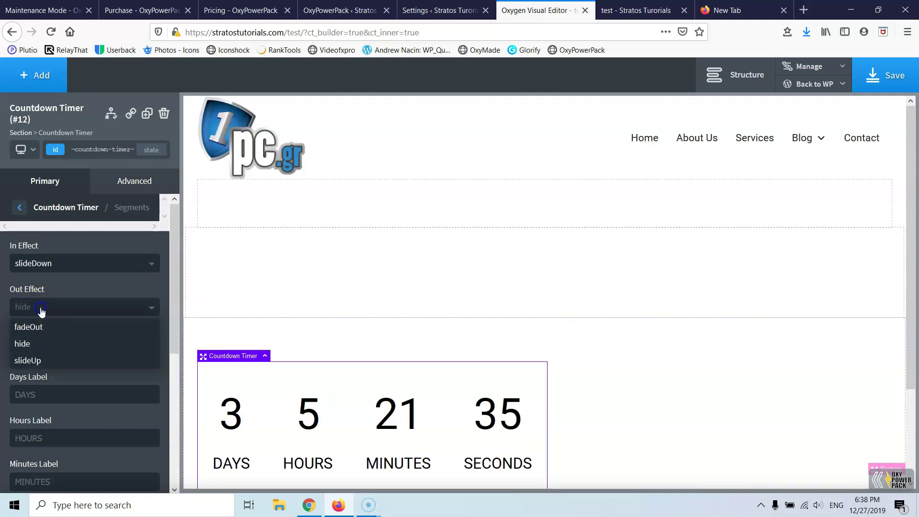
{"action": "left_click", "coordinate": [55, 363]}
{"action": "scroll", "coordinate": [68, 314], "scroll_direction": "down", "scroll_amount": 2}
{"action": "scroll", "coordinate": [67, 335], "scroll_direction": "down", "scroll_amount": 3}
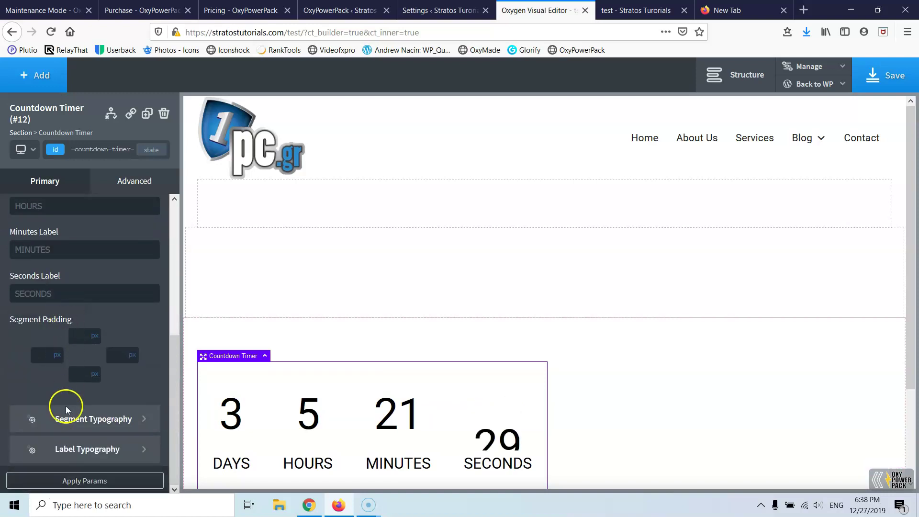
{"action": "left_click", "coordinate": [67, 483]}
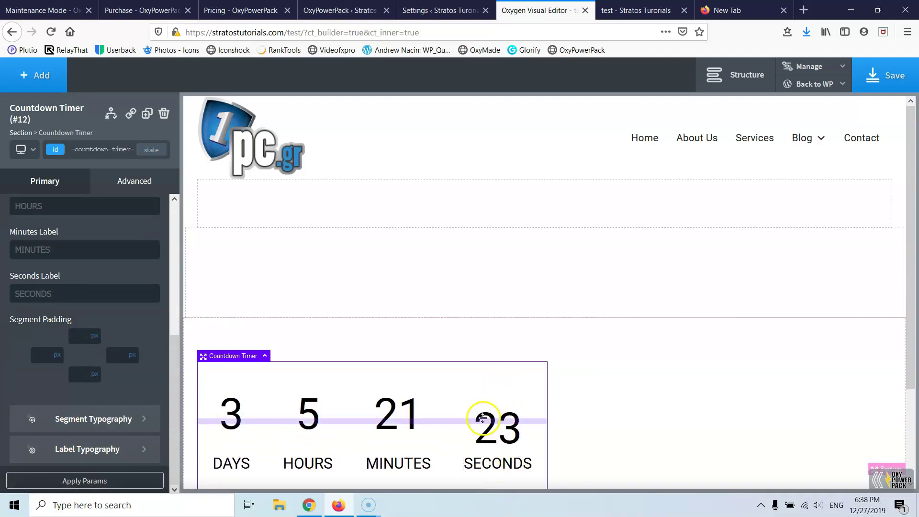
{"action": "scroll", "coordinate": [470, 407], "scroll_direction": "down", "scroll_amount": 1}
{"action": "scroll", "coordinate": [467, 406], "scroll_direction": "down", "scroll_amount": 3}
- Examine the available Show Days Segment options without changing the setting
{"action": "scroll", "coordinate": [138, 343], "scroll_direction": "up", "scroll_amount": 5}
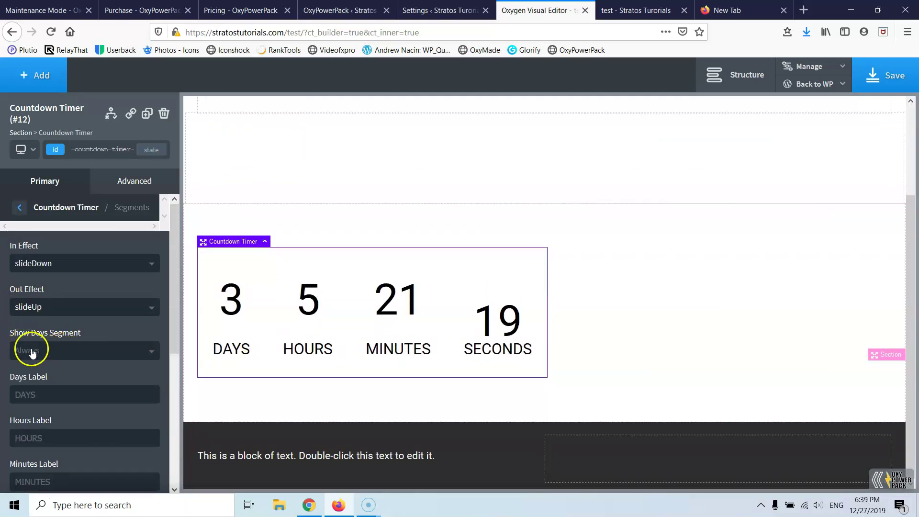
{"action": "left_click", "coordinate": [58, 355]}
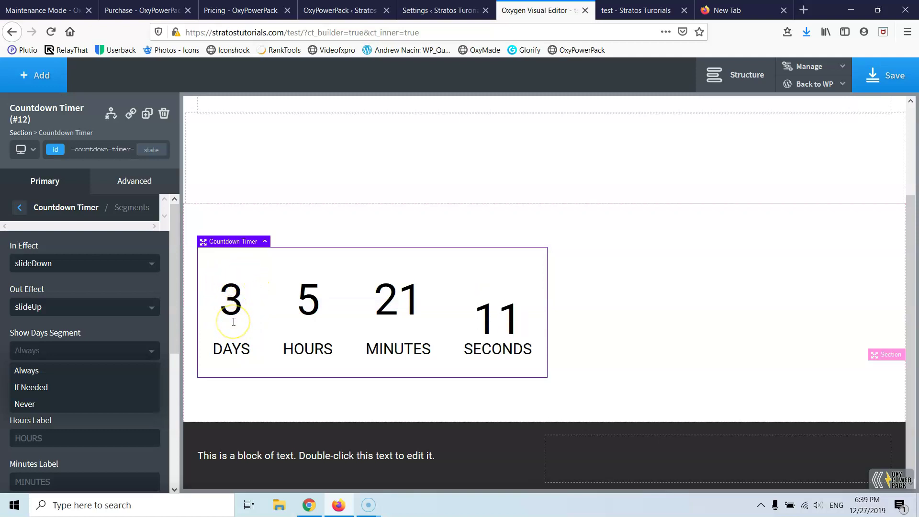
{"action": "left_click", "coordinate": [110, 328]}
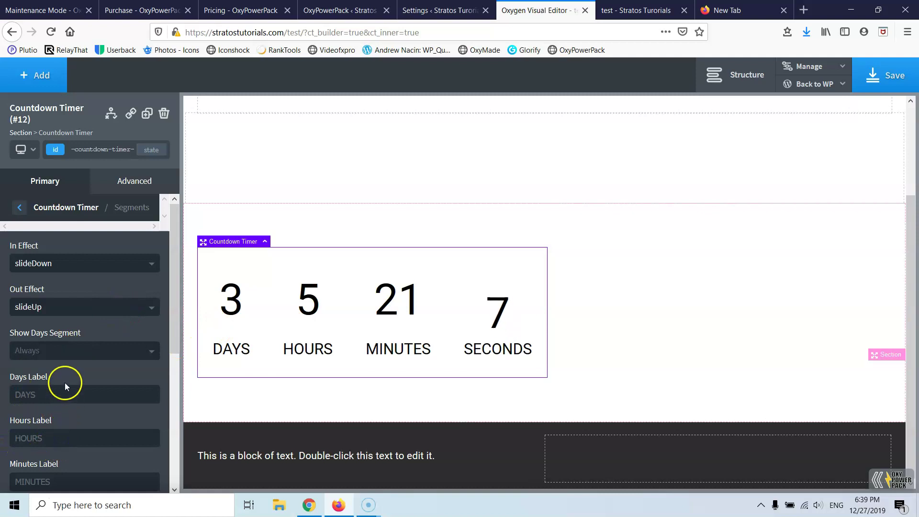
- Change the countdown timer's Seconds Label to "Sec"
{"action": "scroll", "coordinate": [57, 344], "scroll_direction": "down", "scroll_amount": 3}
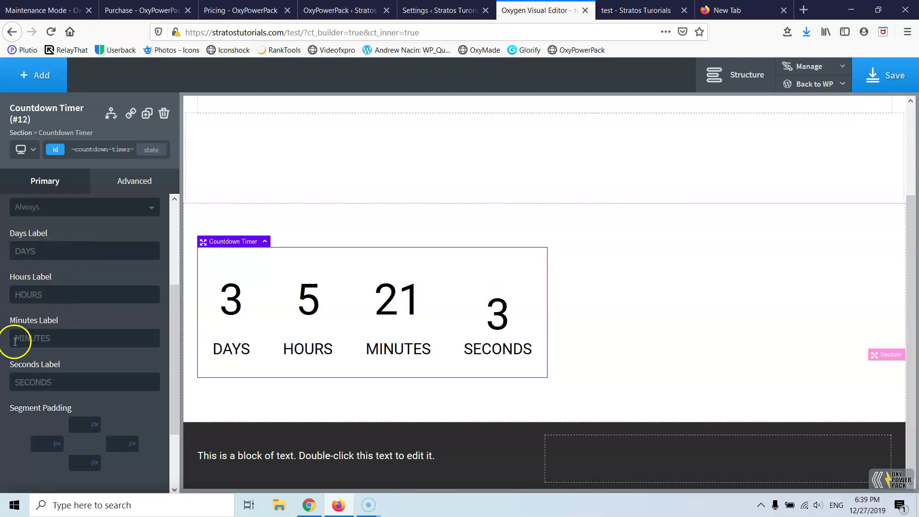
{"action": "left_click", "coordinate": [66, 379]}
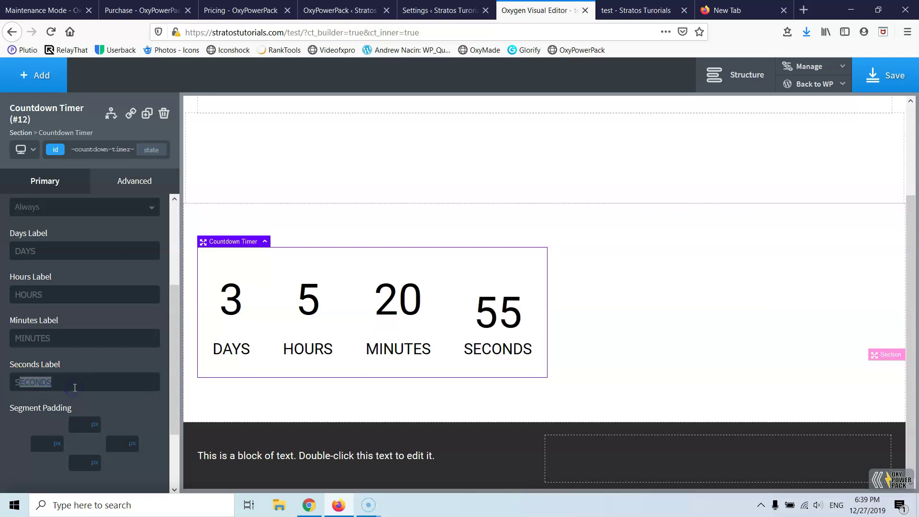
{"action": "left_click_drag", "start_coordinate": [70, 386], "coordinate": [14, 382]}
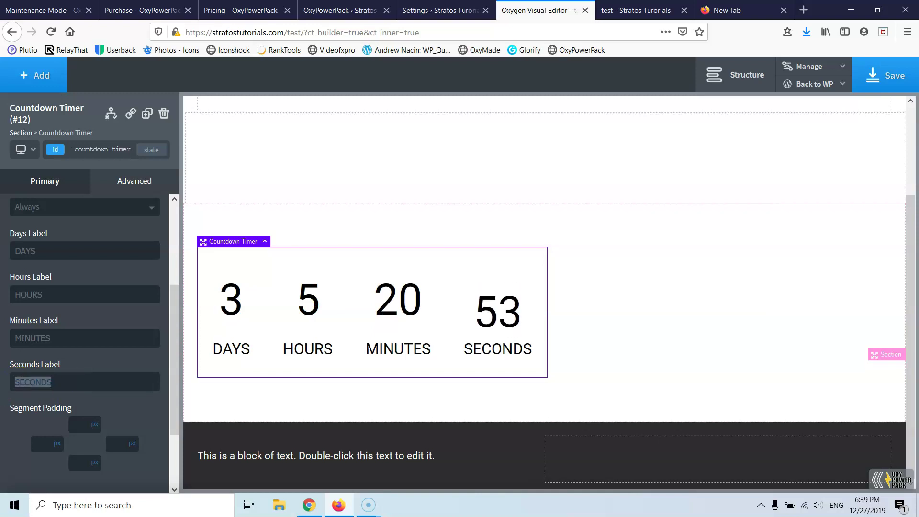
{"action": "type", "text": "Sec"}
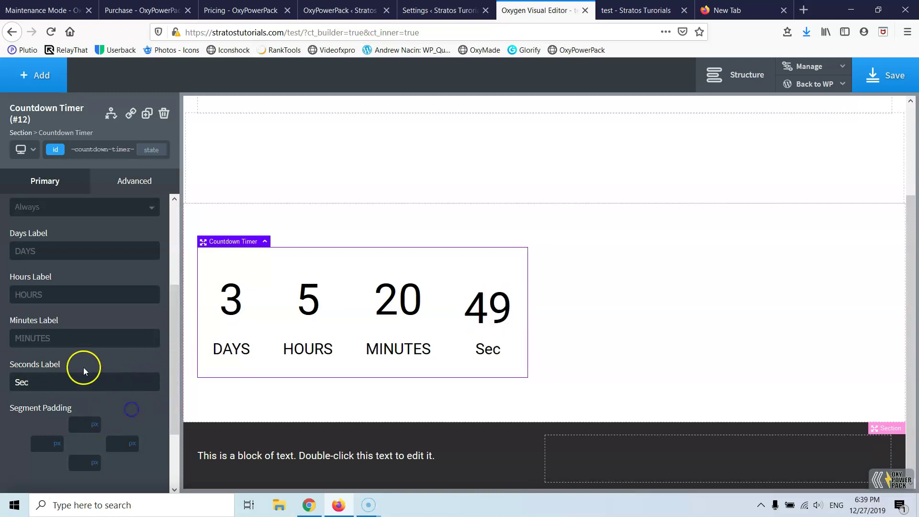
- Set the Segment Typography color of the countdown numbers to dark red #6d2b2b
{"action": "scroll", "coordinate": [84, 371], "scroll_direction": "down", "scroll_amount": 3}
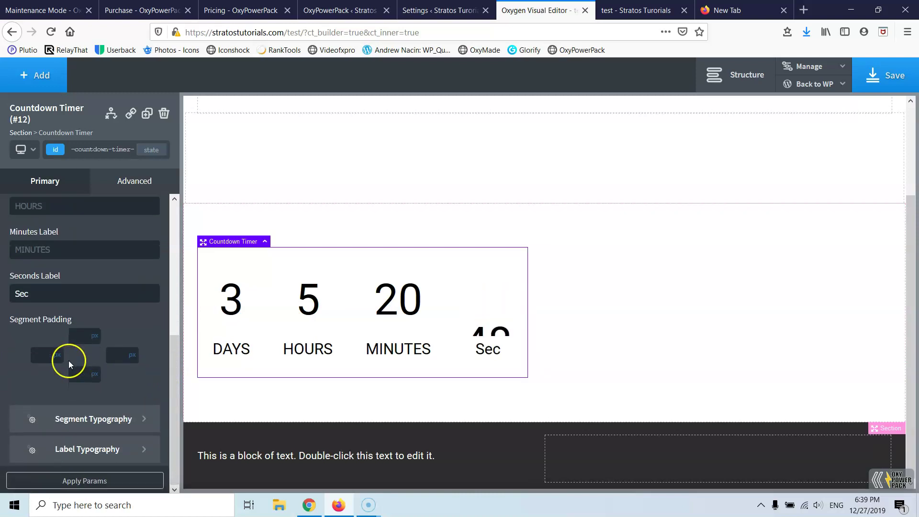
{"action": "left_click", "coordinate": [101, 420]}
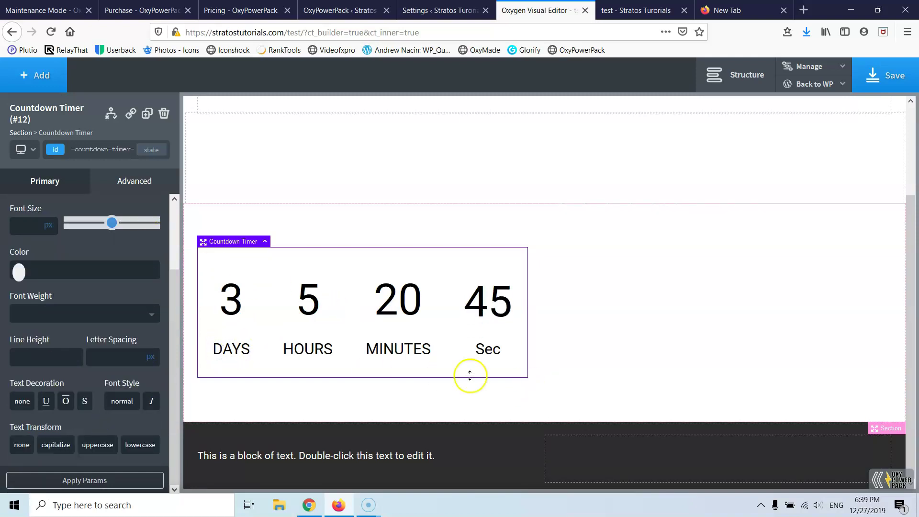
{"action": "left_click", "coordinate": [20, 271]}
{"action": "left_click_drag", "start_coordinate": [17, 343], "coordinate": [68, 339]}
{"action": "left_click", "coordinate": [90, 249]}
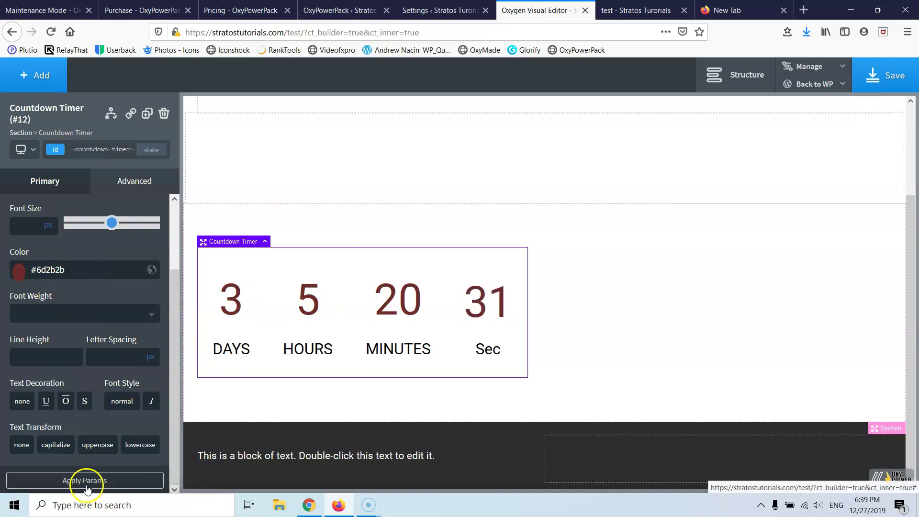
- Set the font size of the countdown numbers to 36 px
{"action": "left_click", "coordinate": [19, 221]}
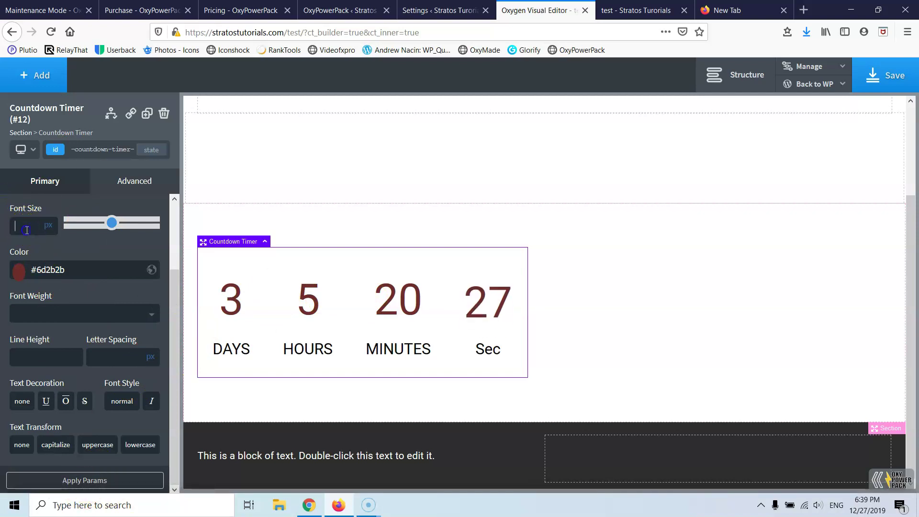
{"action": "type", "text": "30"}
{"action": "left_click", "coordinate": [35, 230]}
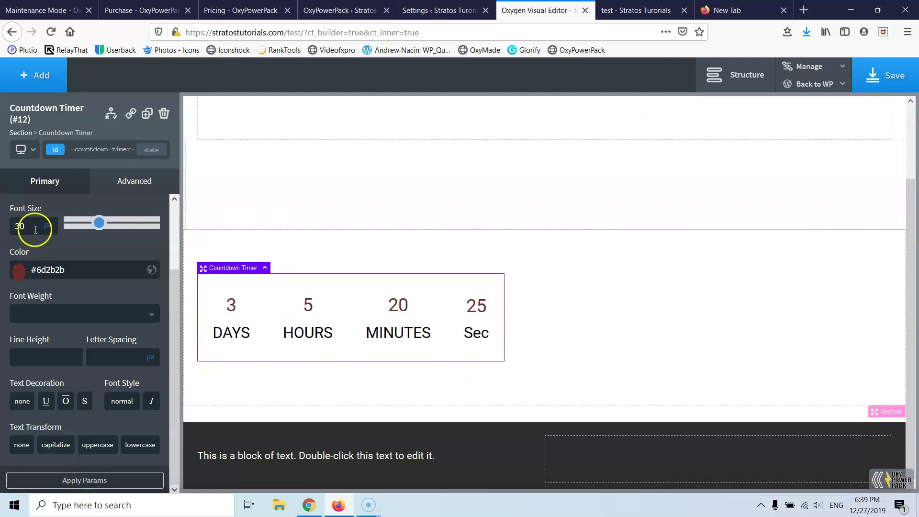
{"action": "key", "text": "Down"}
{"action": "key", "text": "Up"}
{"action": "key", "text": "Up"}
{"action": "key", "text": "Up"}
{"action": "key", "text": "Up"}
{"action": "key", "text": "Up"}
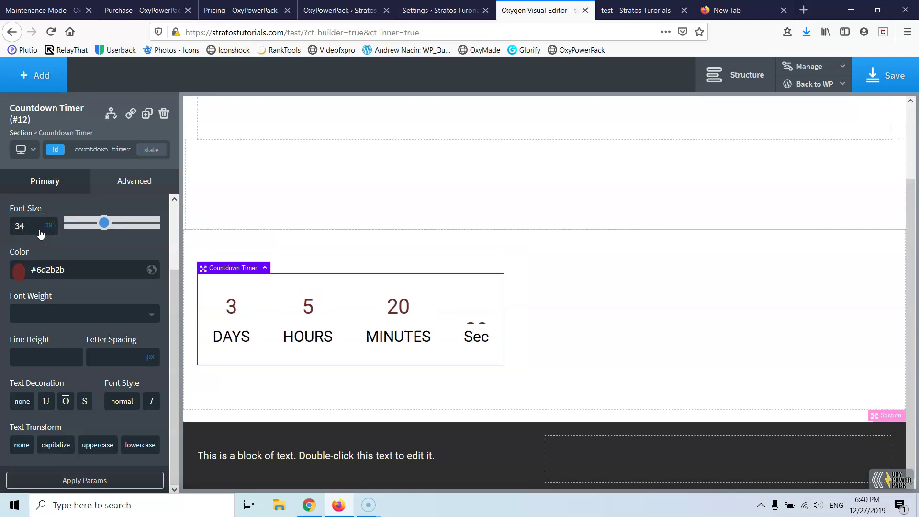
{"action": "key", "text": "Up"}
{"action": "key", "text": "Up"}
{"action": "left_click", "coordinate": [42, 182]}
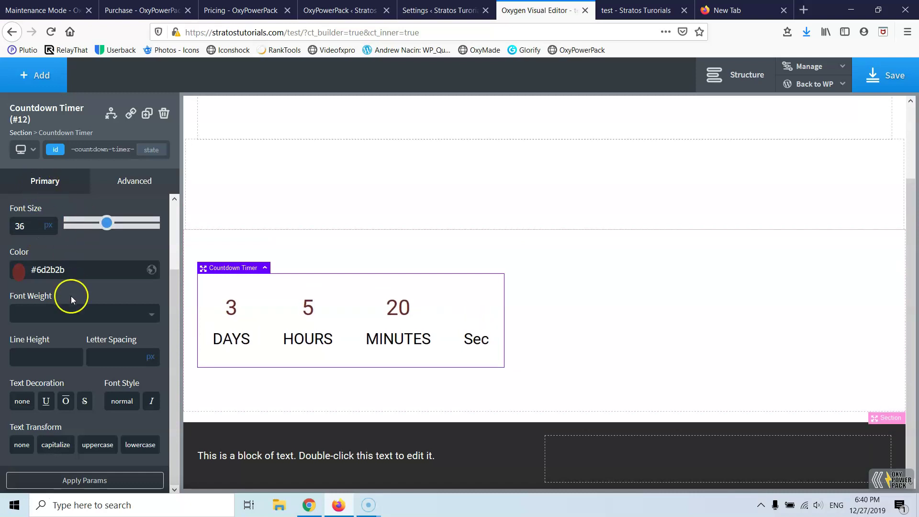
- Set the Label Typography color of the countdown timer to the global color Dark Blue
{"action": "scroll", "coordinate": [71, 294], "scroll_direction": "up", "scroll_amount": 2}
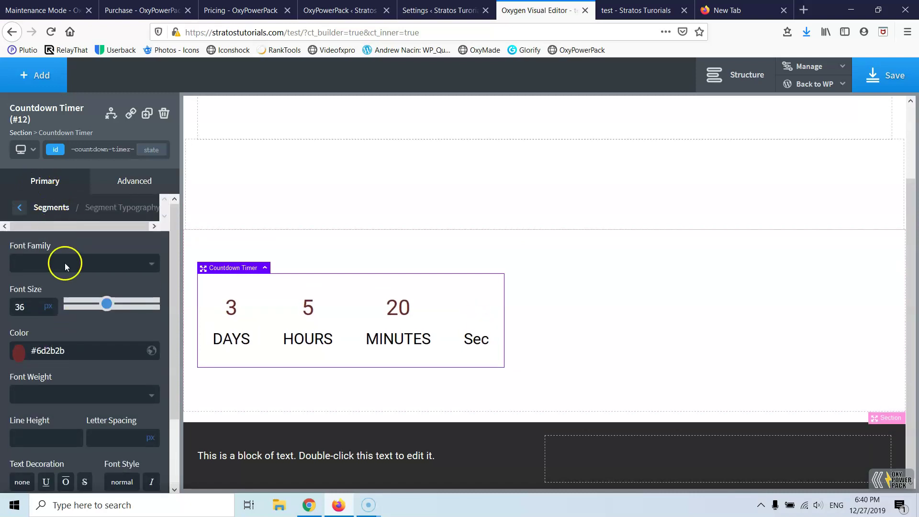
{"action": "left_click", "coordinate": [47, 210]}
{"action": "scroll", "coordinate": [99, 257], "scroll_direction": "down", "scroll_amount": 5}
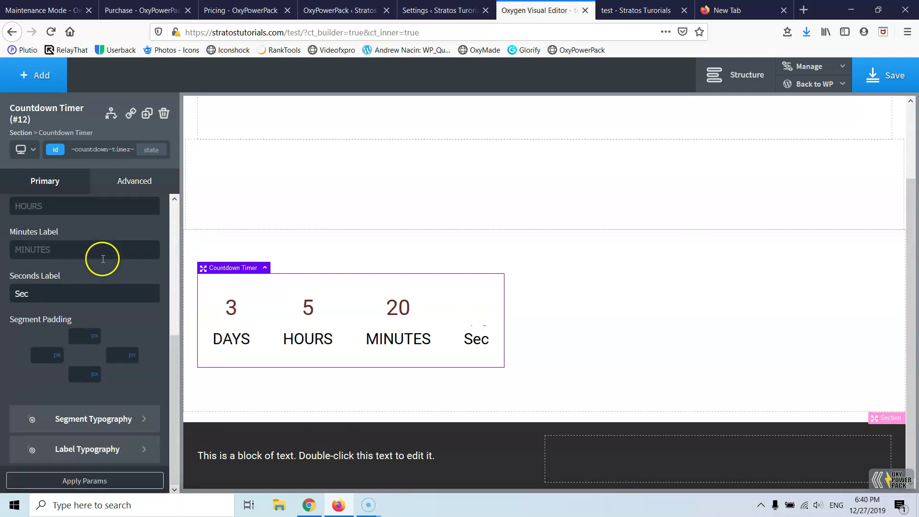
{"action": "left_click", "coordinate": [69, 450]}
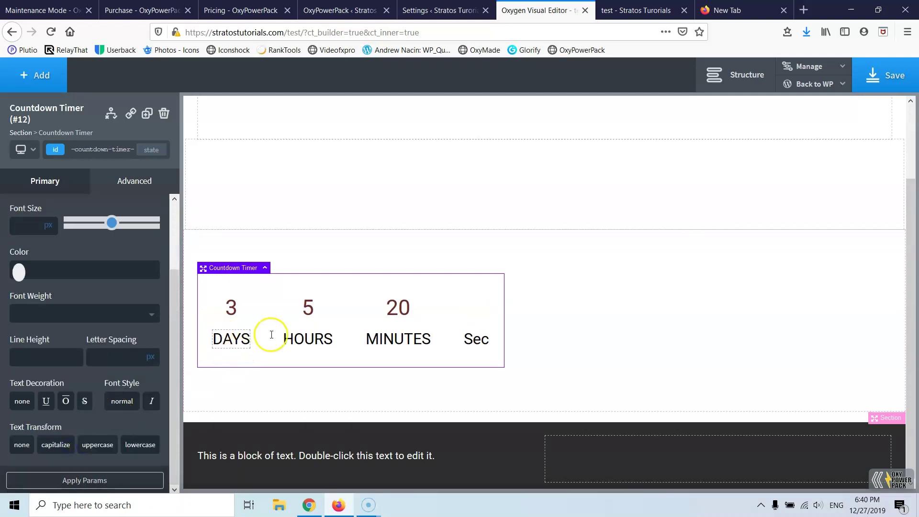
{"action": "left_click", "coordinate": [16, 280]}
{"action": "left_click_drag", "start_coordinate": [49, 349], "coordinate": [32, 365]}
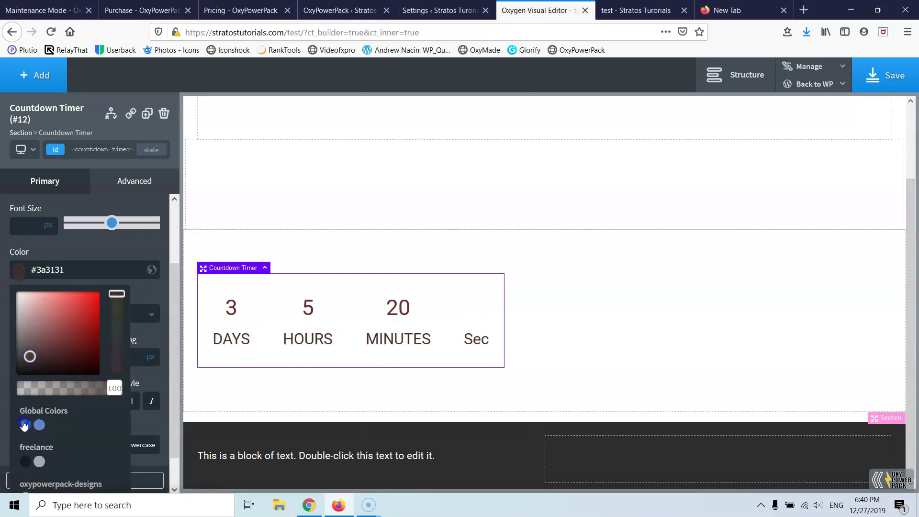
{"action": "left_click", "coordinate": [25, 425]}
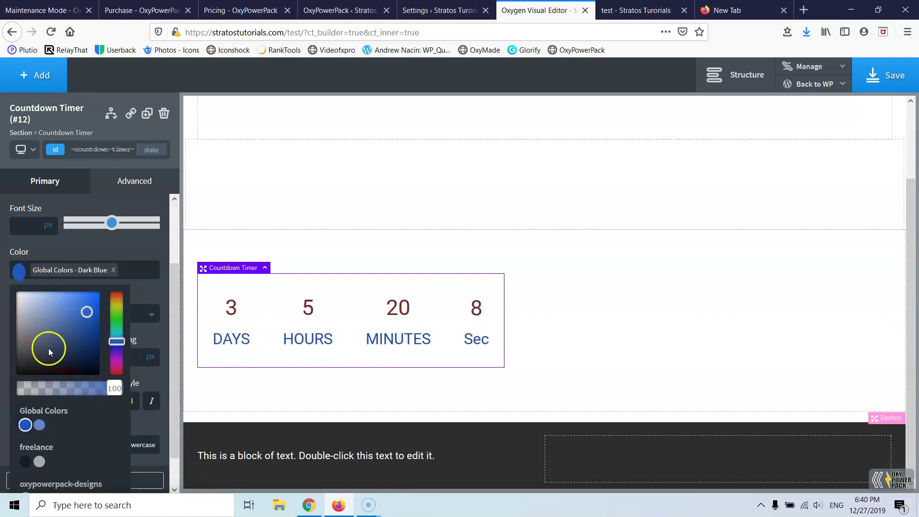
- Stack the child elements of the countdown timer's section vertically and align them horizontally to the center
{"action": "left_click", "coordinate": [54, 252]}
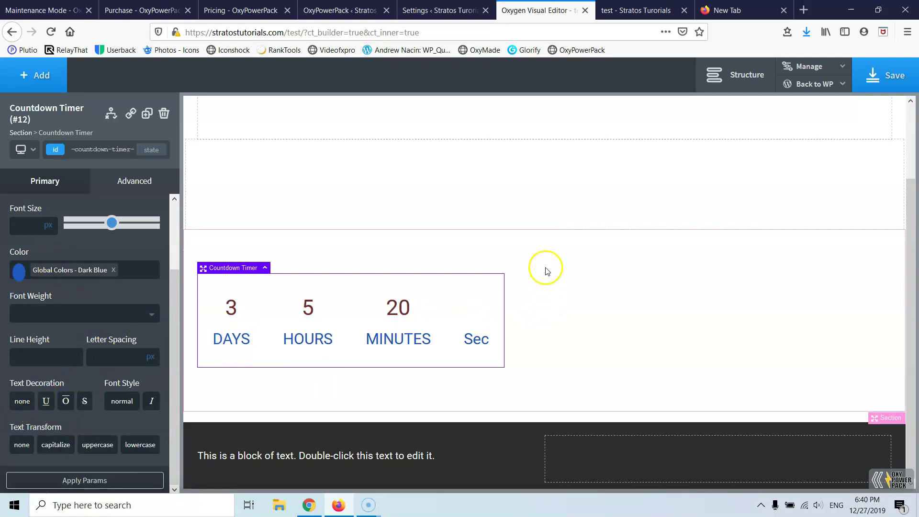
{"action": "left_click", "coordinate": [119, 190]}
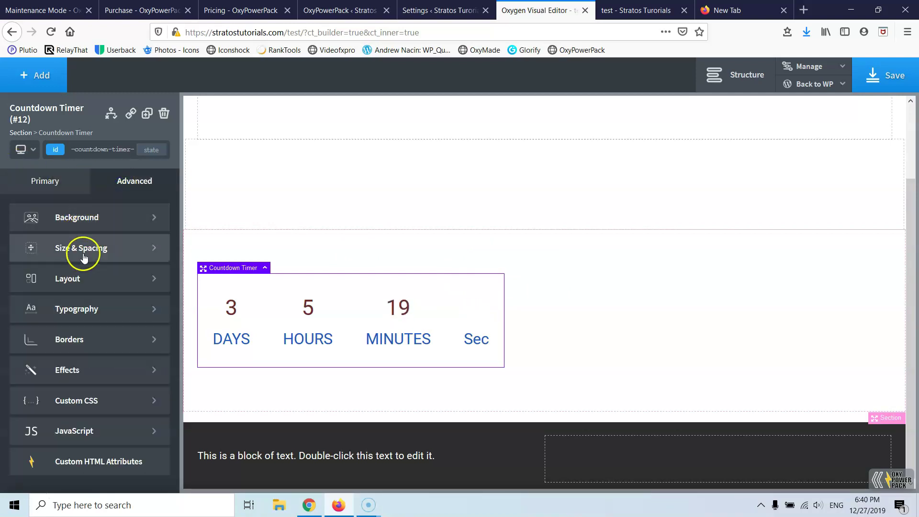
{"action": "left_click", "coordinate": [578, 291]}
{"action": "left_click", "coordinate": [55, 316]}
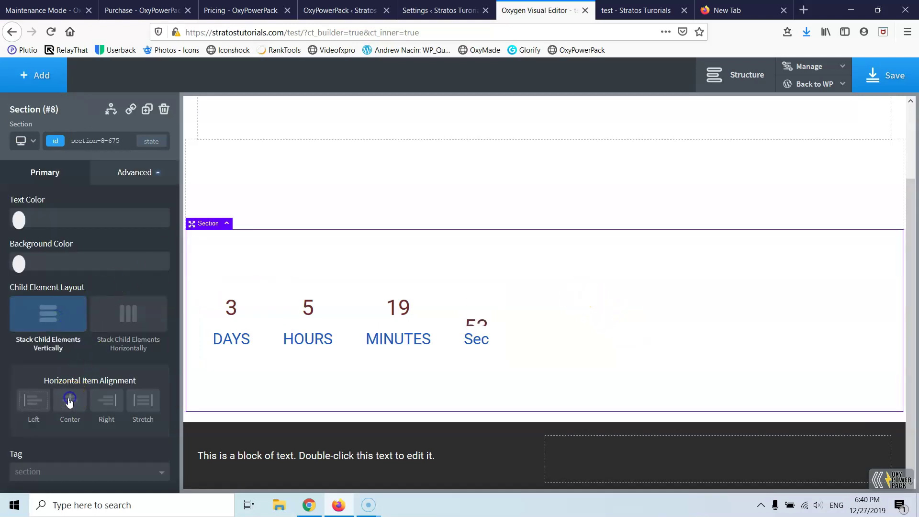
{"action": "left_click", "coordinate": [69, 401]}
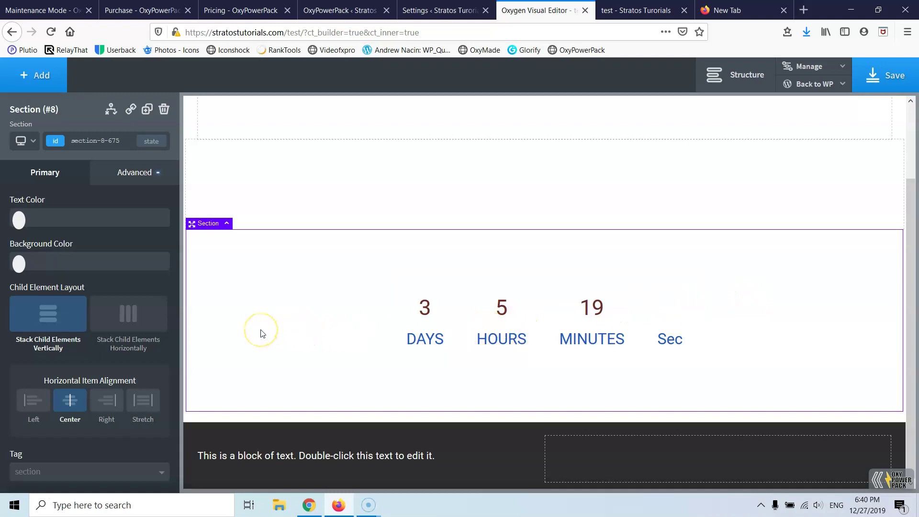
- Delete the Countdown Timer and add an Event Ticket element to the section in its place
{"action": "left_click", "coordinate": [531, 286]}
{"action": "scroll", "coordinate": [89, 303], "scroll_direction": "down", "scroll_amount": 4}
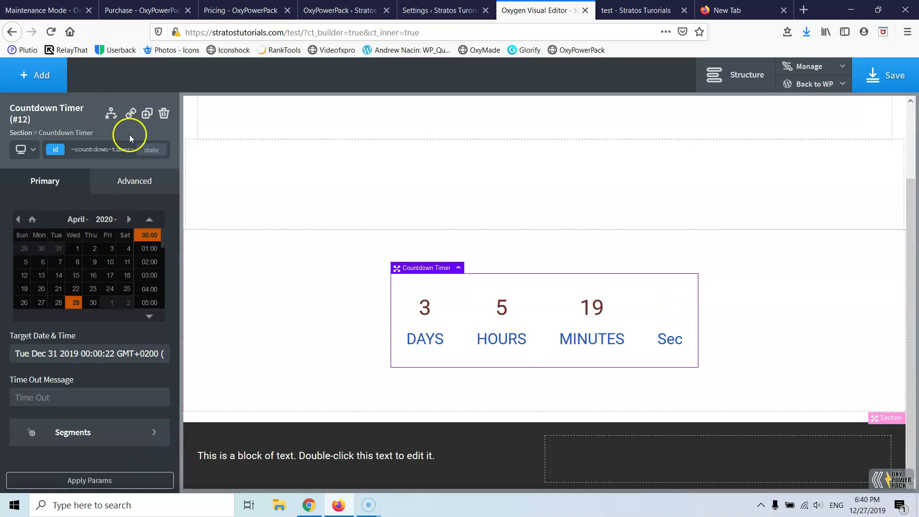
{"action": "left_click", "coordinate": [141, 182]}
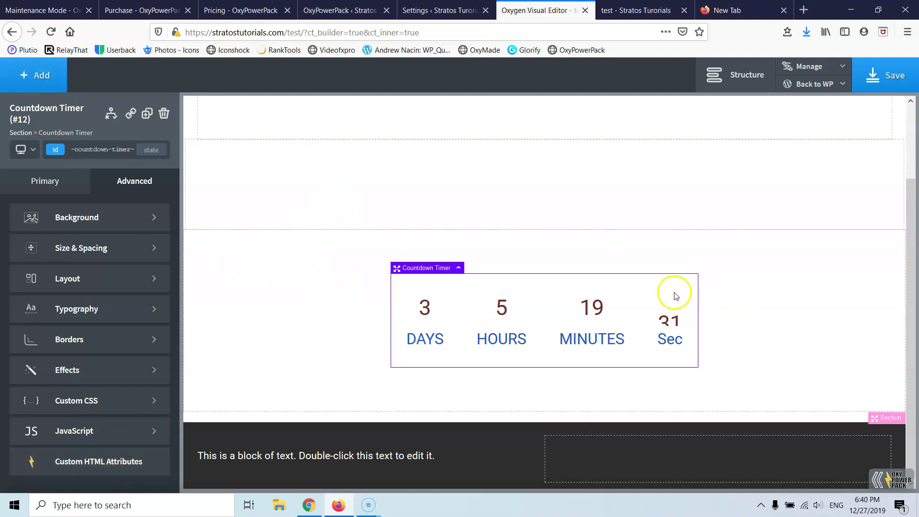
{"action": "left_click", "coordinate": [164, 114]}
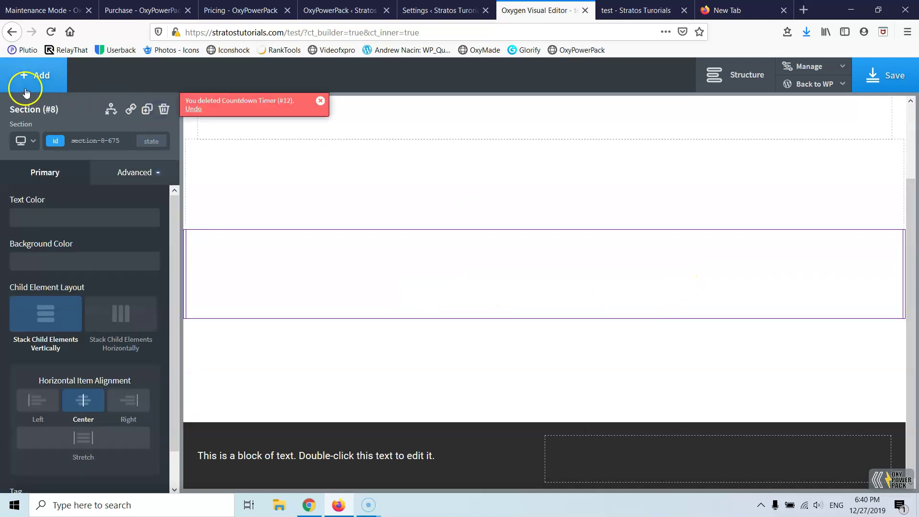
{"action": "left_click", "coordinate": [26, 93]}
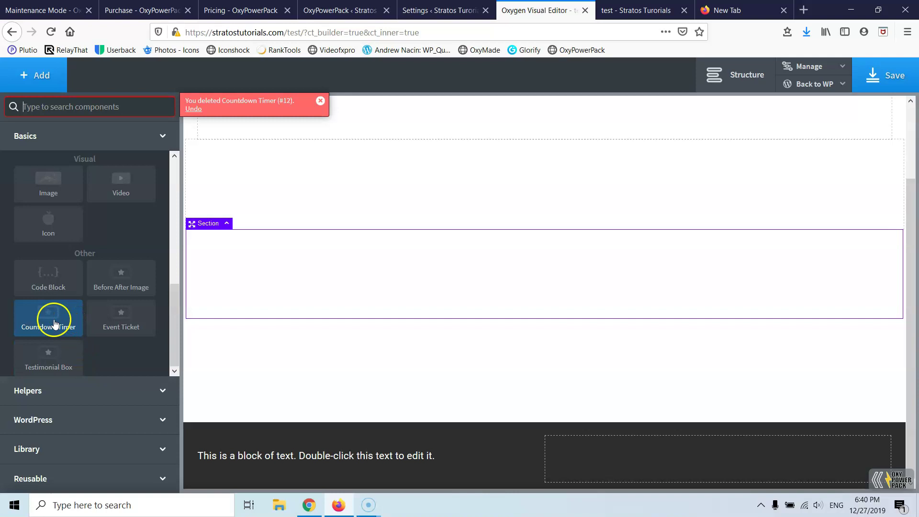
{"action": "left_click", "coordinate": [129, 314]}
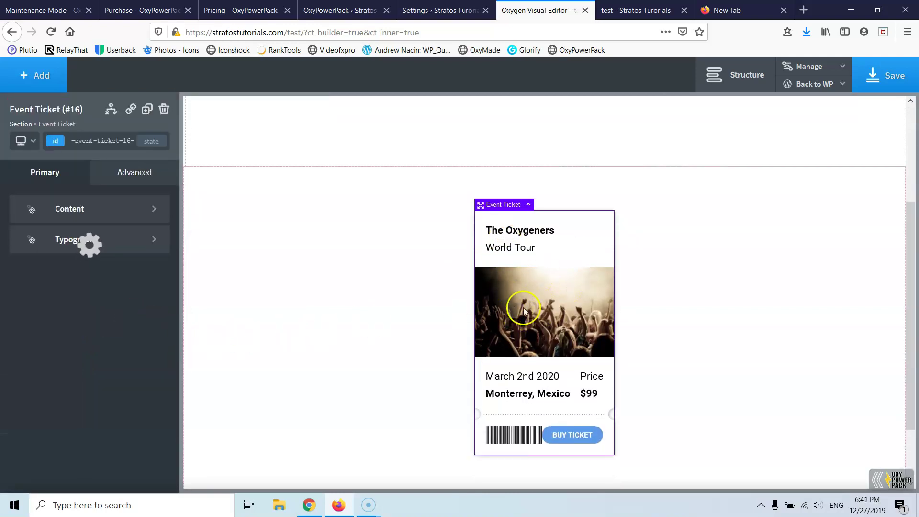
- Examine the ticket examples on the OxyPowerPack website's Rich Components page, then return to the Oxygen editor
{"action": "left_click", "coordinate": [29, 7]}
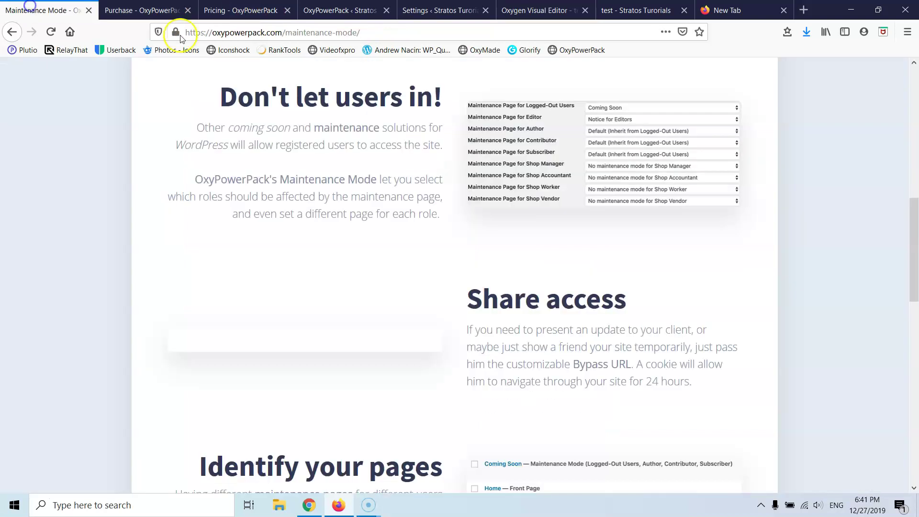
{"action": "scroll", "coordinate": [412, 252], "scroll_direction": "up", "scroll_amount": 15}
{"action": "mouse_move", "coordinate": [649, 83]}
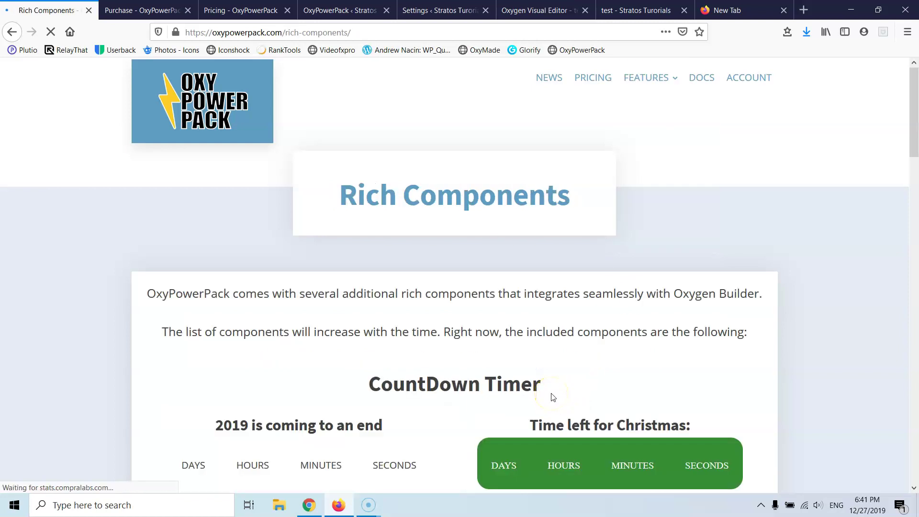
{"action": "scroll", "coordinate": [553, 397], "scroll_direction": "down", "scroll_amount": 15}
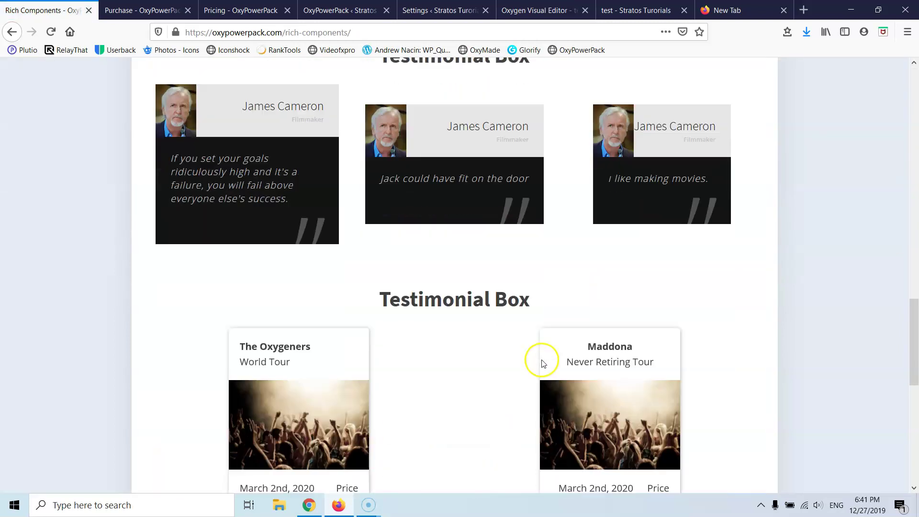
{"action": "scroll", "coordinate": [543, 363], "scroll_direction": "down", "scroll_amount": 3}
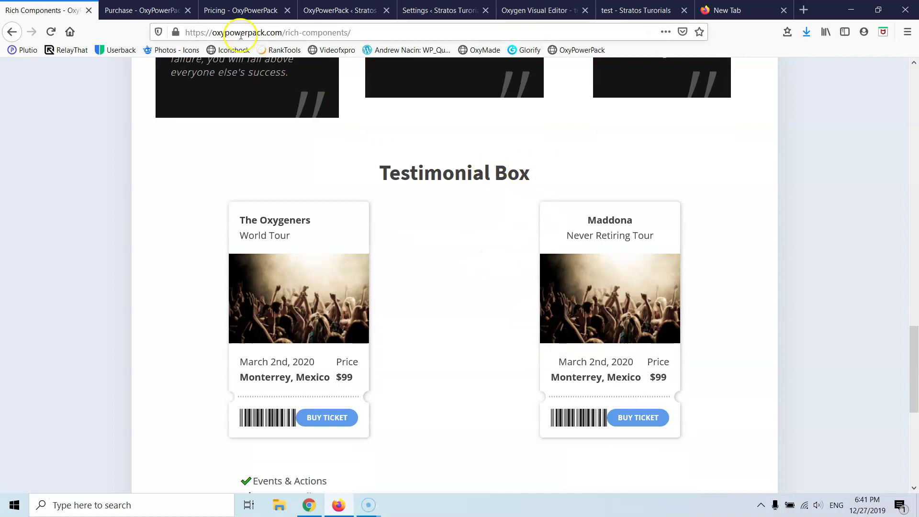
{"action": "left_click", "coordinate": [128, 10]}
{"action": "left_click", "coordinate": [323, 10]}
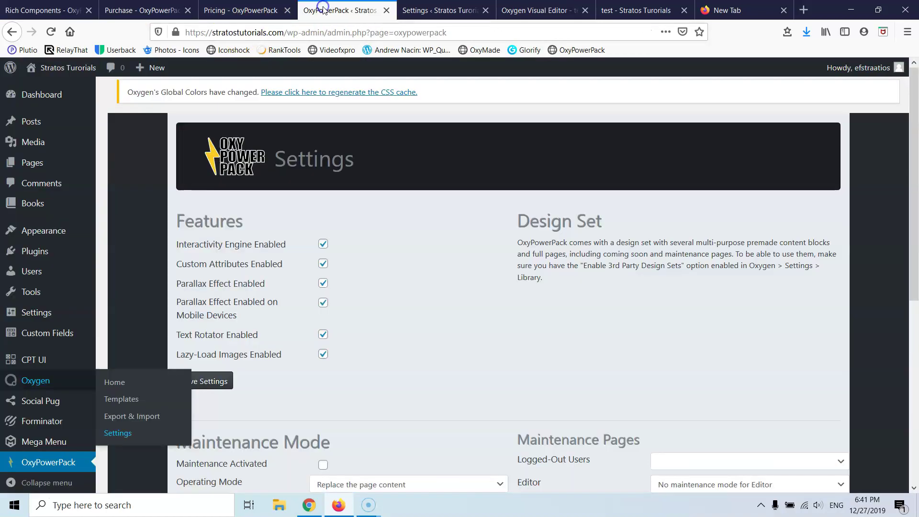
{"action": "left_click", "coordinate": [414, 11]}
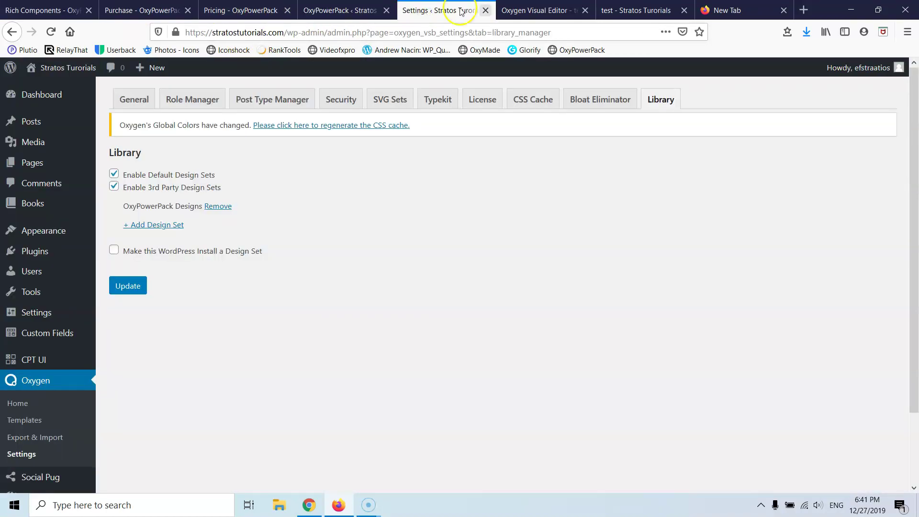
{"action": "left_click", "coordinate": [517, 11]}
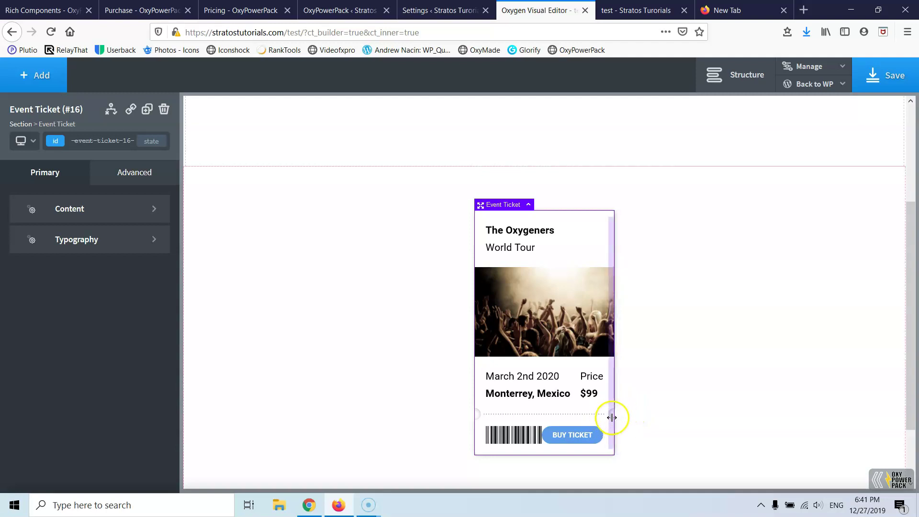
- Change the event ticket's Title to "The Oxygenersdgh" and its Subtitle to "cttyxgyi"
{"action": "left_click", "coordinate": [85, 208]}
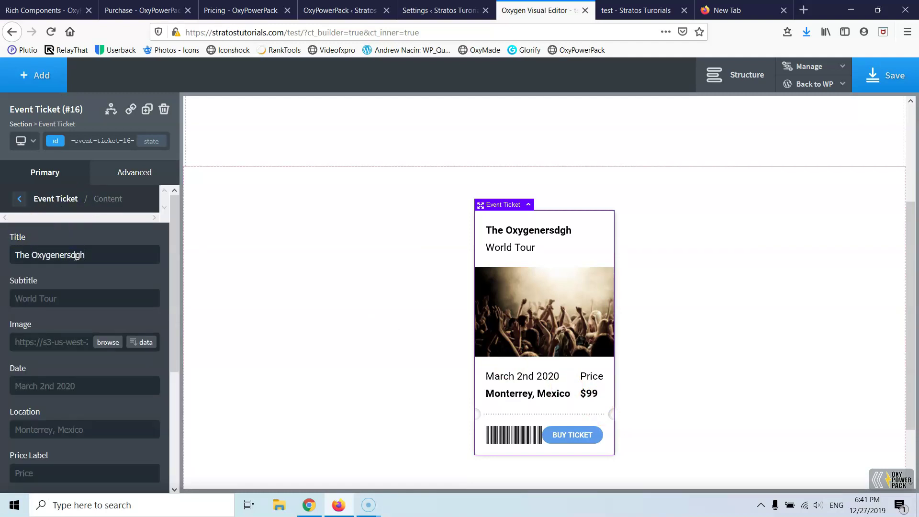
{"action": "triple_click", "coordinate": [91, 303]}
{"action": "key", "text": "BackSpace"}
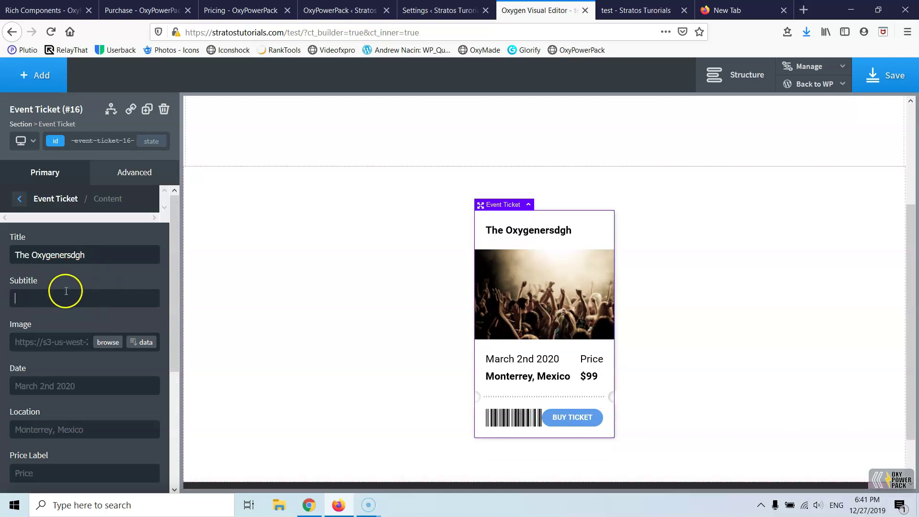
{"action": "type", "text": "cttyxgyi"}
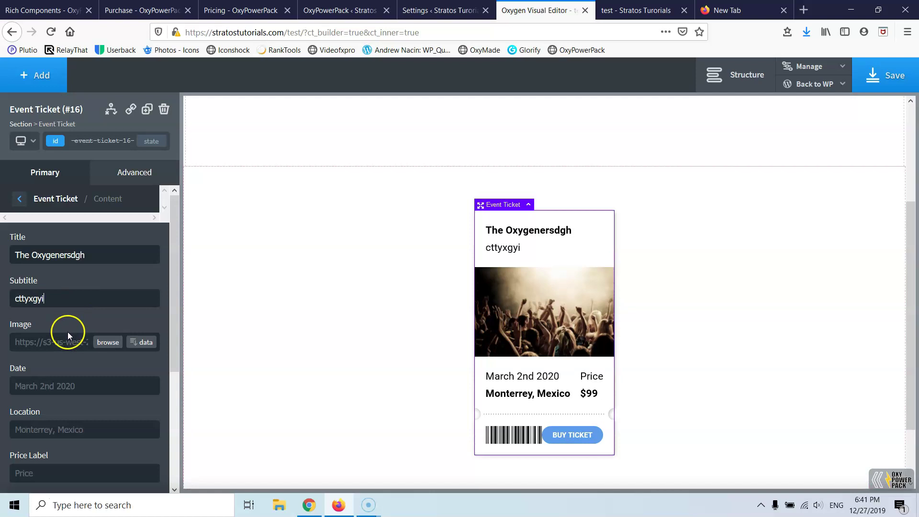
- Replace the event ticket's image with the media library photo of a man standing by a lake
{"action": "left_click", "coordinate": [107, 342]}
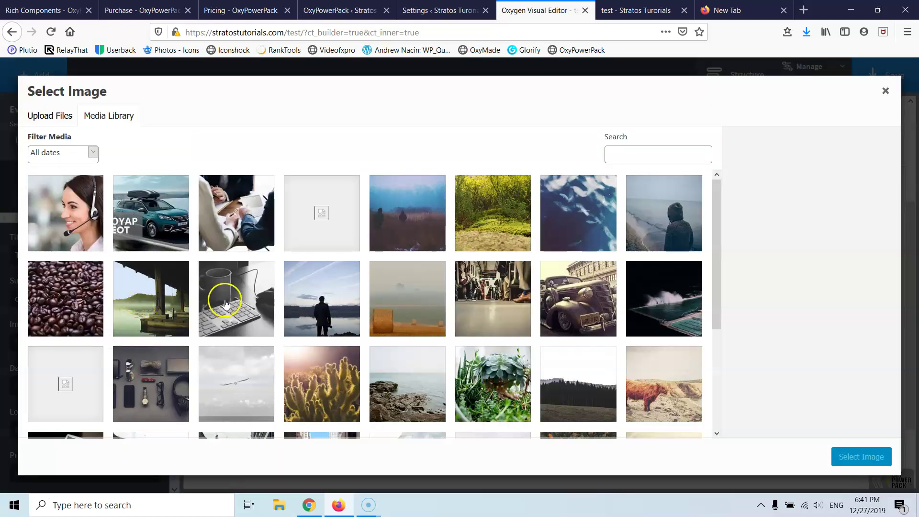
{"action": "left_click", "coordinate": [226, 301]}
{"action": "left_click", "coordinate": [332, 308]}
{"action": "left_click", "coordinate": [883, 468]}
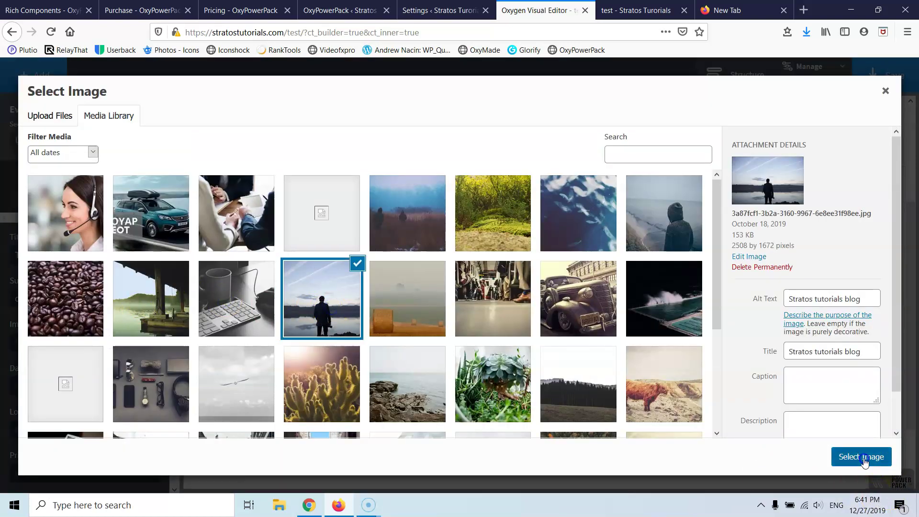
- Review the event ticket's date, location, price and button content options and its advanced settings
{"action": "scroll", "coordinate": [84, 364], "scroll_direction": "down", "scroll_amount": 3}
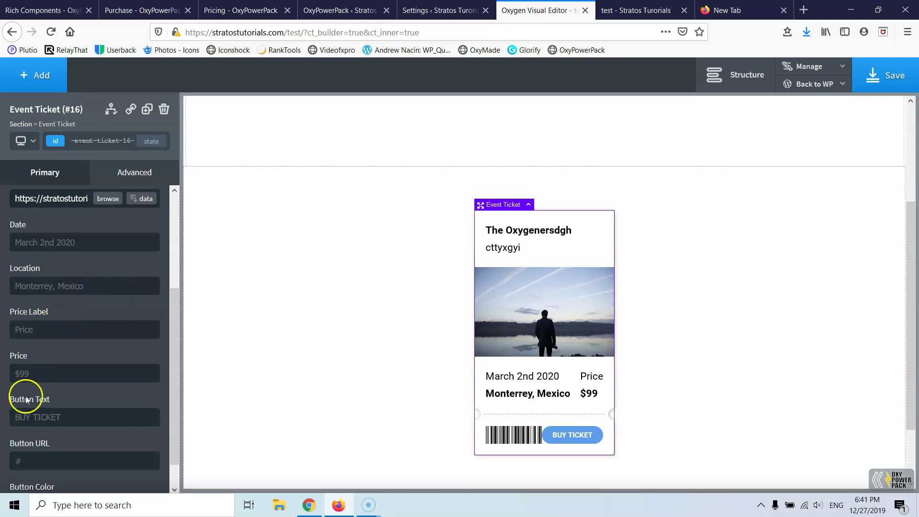
{"action": "scroll", "coordinate": [50, 366], "scroll_direction": "down", "scroll_amount": 1}
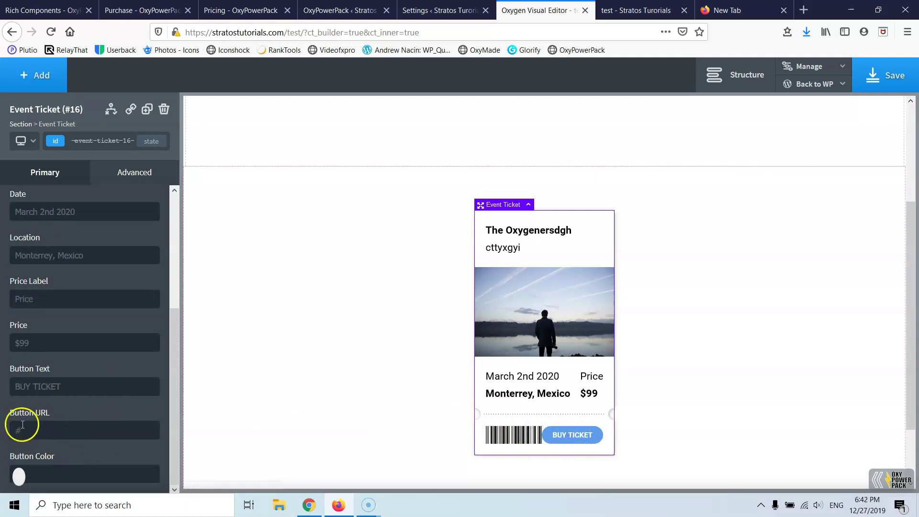
{"action": "left_click", "coordinate": [18, 477]}
{"action": "left_click", "coordinate": [18, 477]}
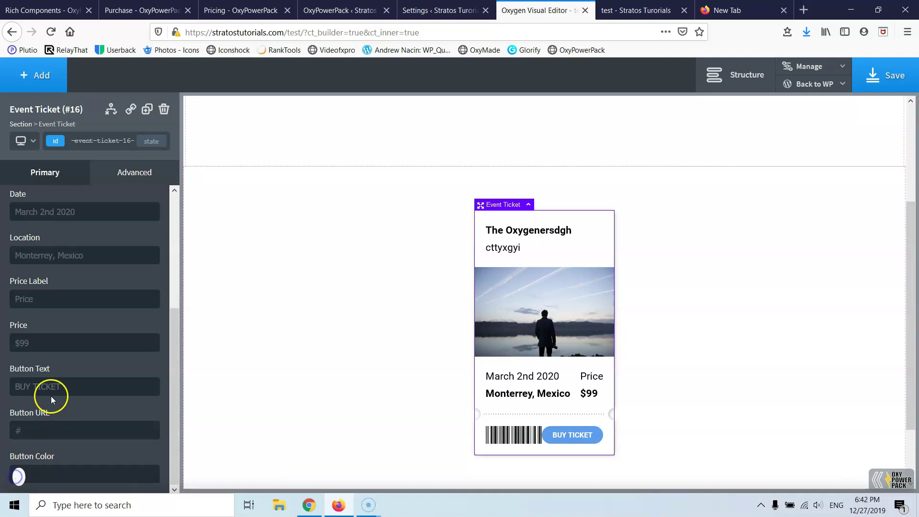
{"action": "left_click", "coordinate": [129, 173]}
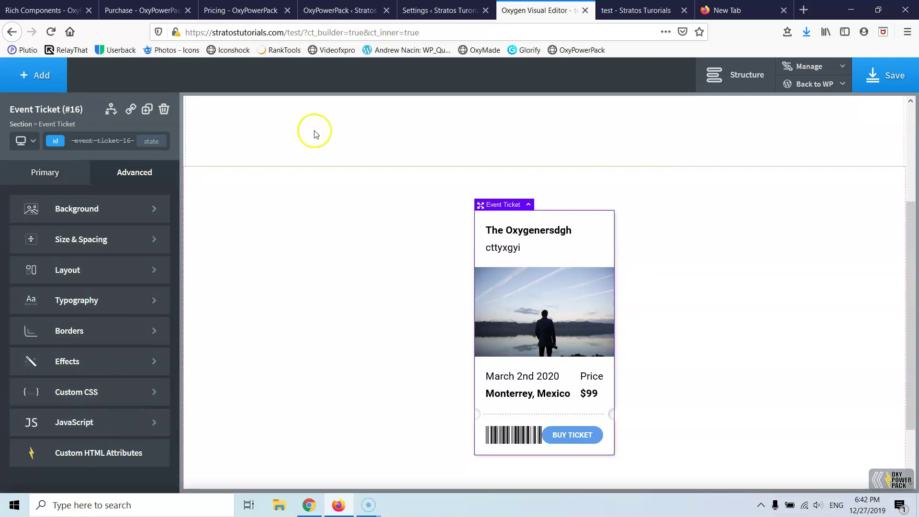
- Add a Testimonial Box element to the section and delete the Event Ticket
{"action": "left_click", "coordinate": [40, 77]}
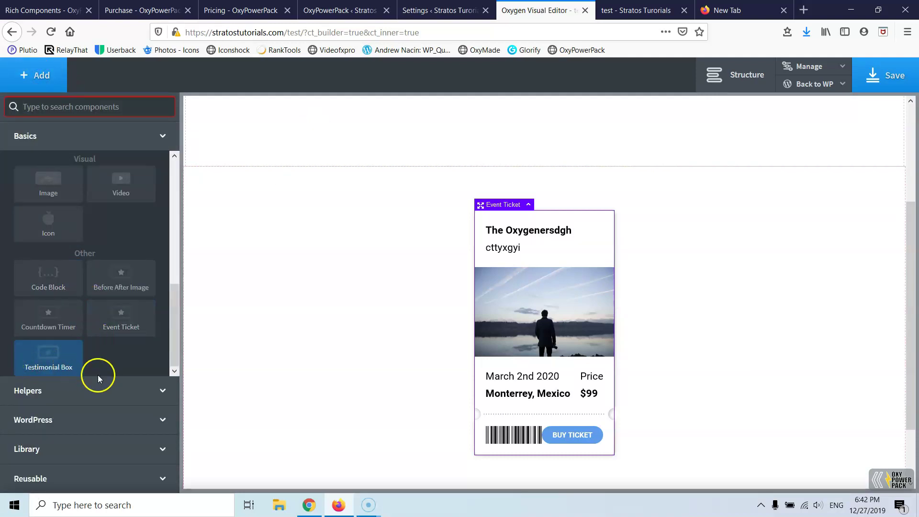
{"action": "left_click", "coordinate": [43, 359]}
{"action": "left_click", "coordinate": [588, 226]}
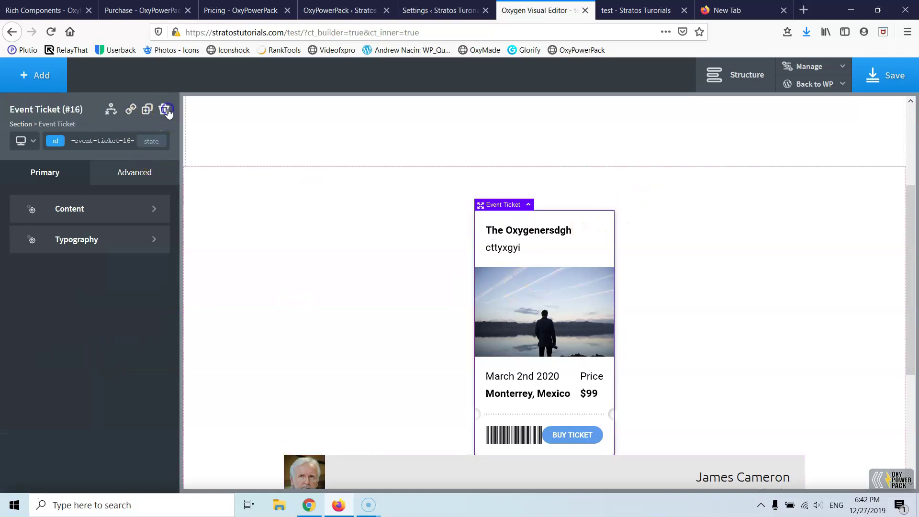
{"action": "left_click", "coordinate": [165, 110]}
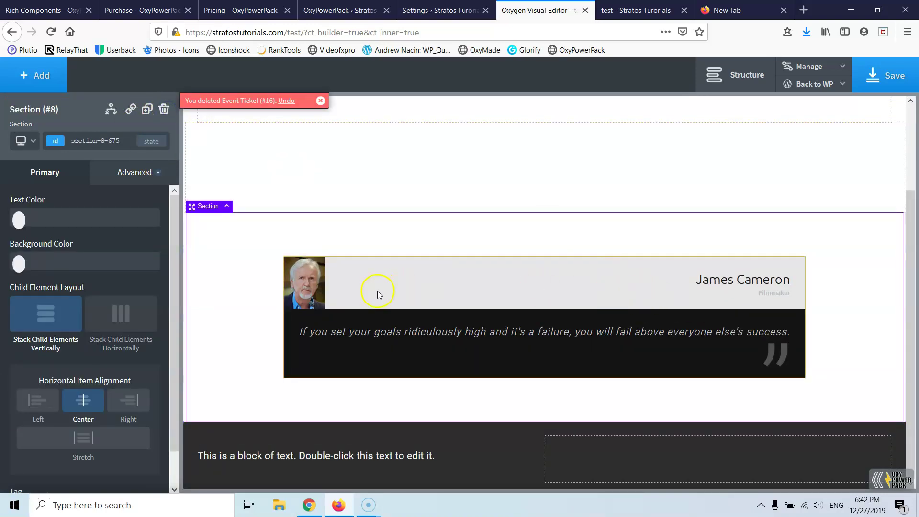
- Examine the Testimonial Box examples on the Rich Components page and the plugin's pricing page, then return to the Oxygen editor
{"action": "left_click", "coordinate": [146, 10]}
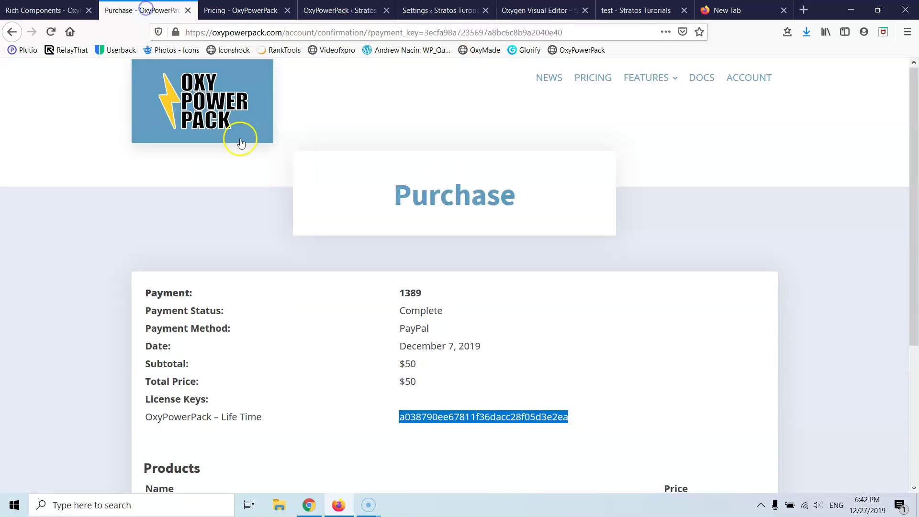
{"action": "left_click", "coordinate": [45, 14]}
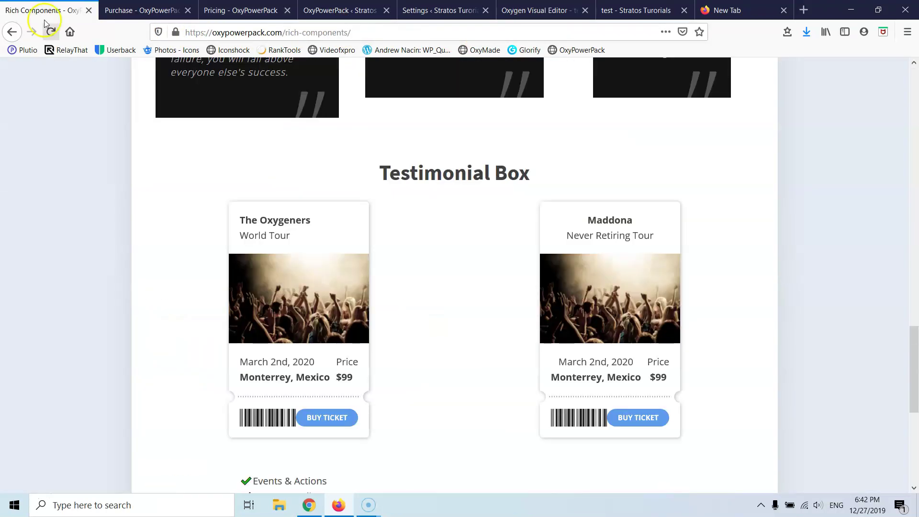
{"action": "scroll", "coordinate": [331, 259], "scroll_direction": "up", "scroll_amount": 8}
{"action": "scroll", "coordinate": [322, 259], "scroll_direction": "down", "scroll_amount": 3}
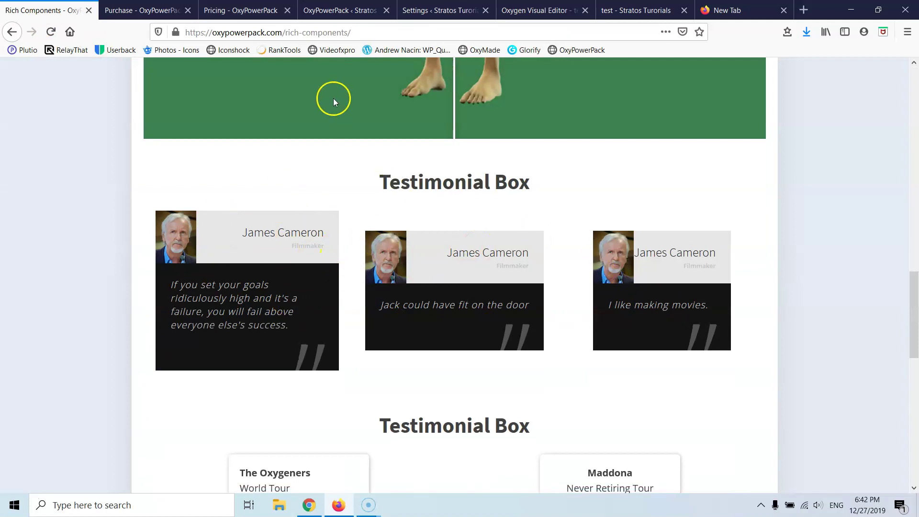
{"action": "left_click", "coordinate": [235, 10]}
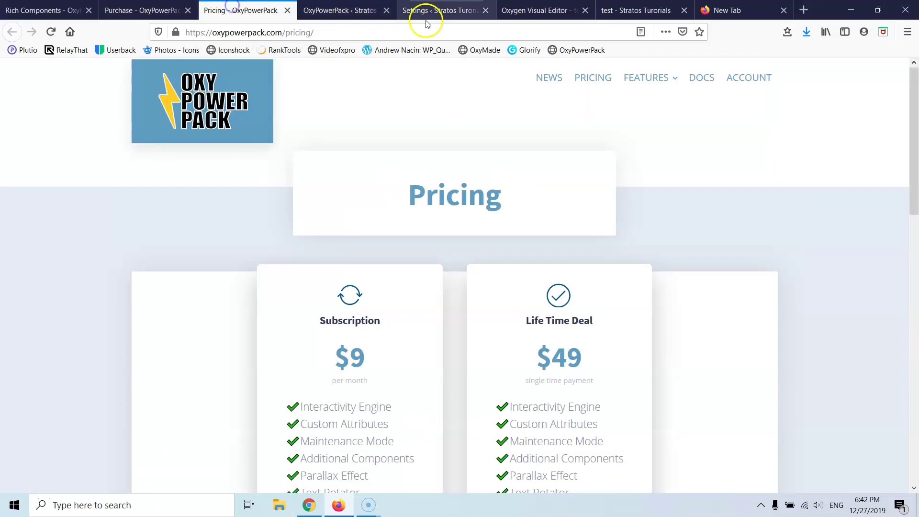
{"action": "left_click", "coordinate": [565, 14]}
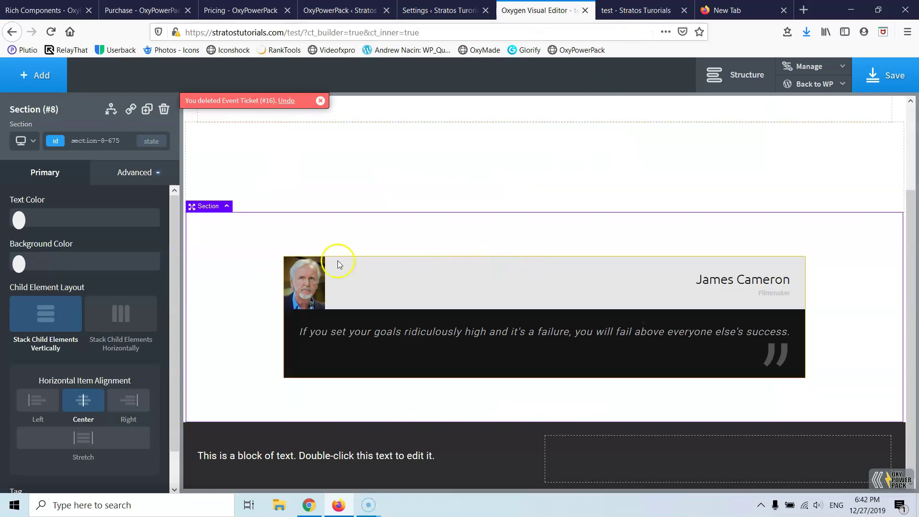
- Replace the testimonial box's photo with the media library picture of a woman wearing a headset
{"action": "left_click", "coordinate": [309, 283]}
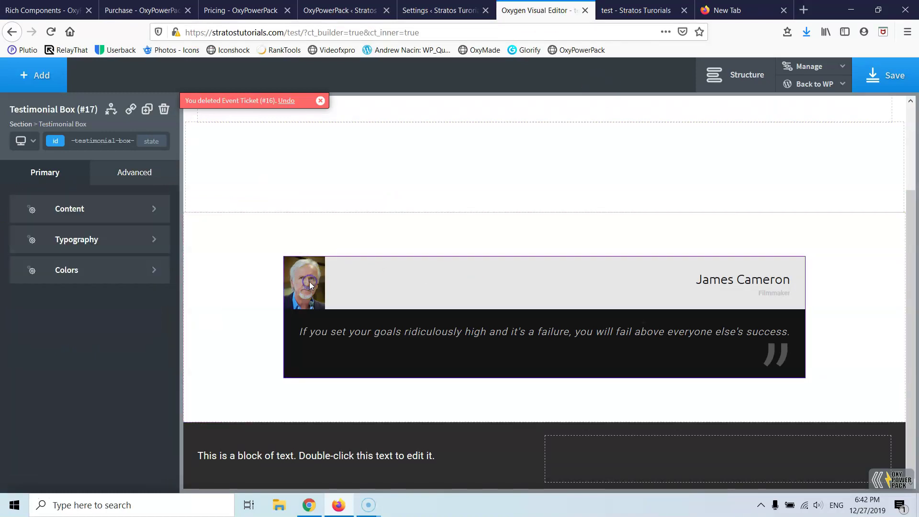
{"action": "left_click", "coordinate": [77, 213]}
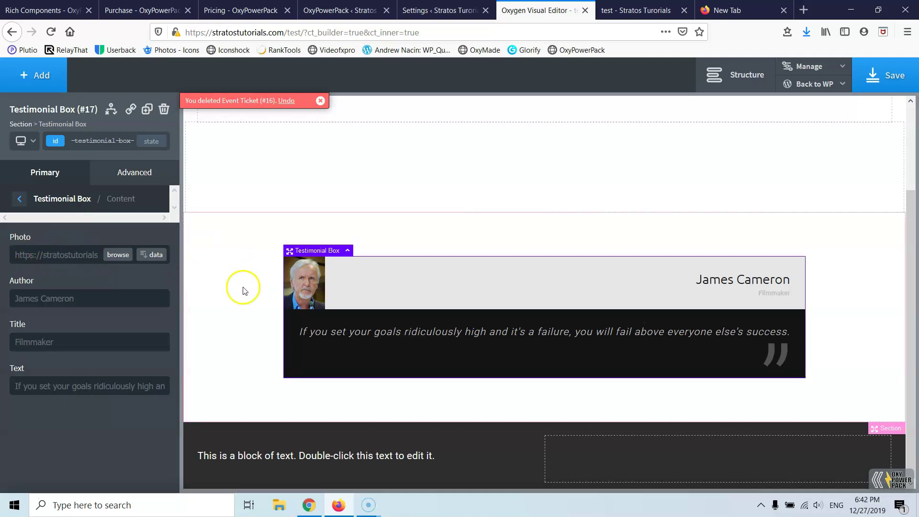
{"action": "left_click", "coordinate": [124, 257]}
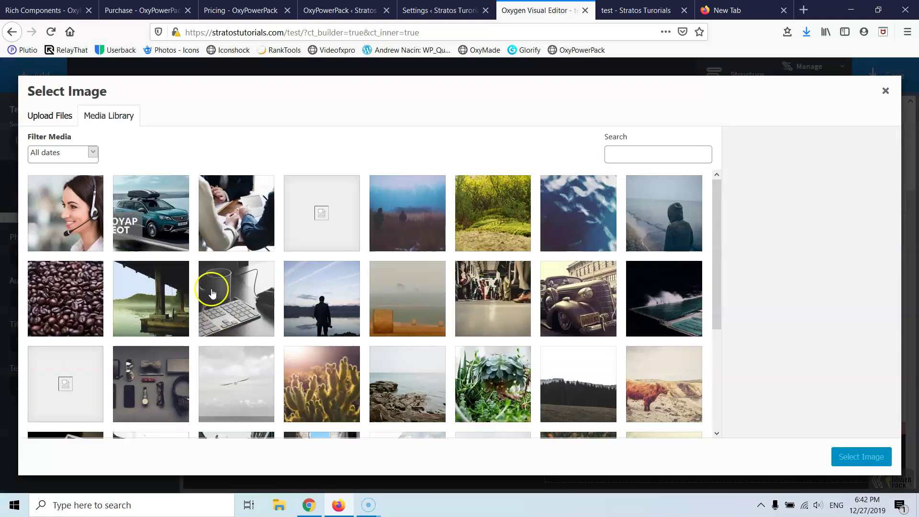
{"action": "left_click", "coordinate": [77, 213]}
{"action": "left_click", "coordinate": [860, 456]}
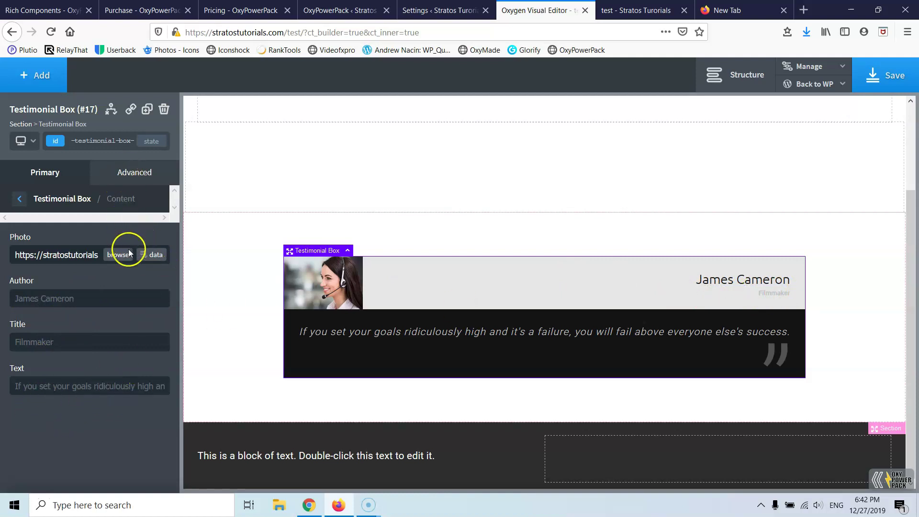
- Set the testimonial author's text color to #ba4e4e and its font size to 25 px
{"action": "left_click", "coordinate": [35, 200]}
{"action": "left_click", "coordinate": [85, 241]}
{"action": "left_click", "coordinate": [91, 248]}
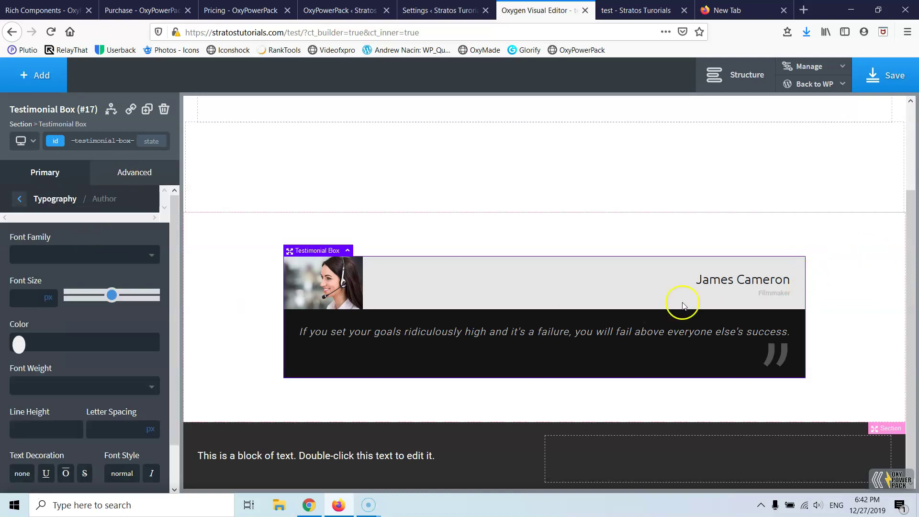
{"action": "left_click", "coordinate": [19, 344]}
{"action": "left_click", "coordinate": [65, 387]}
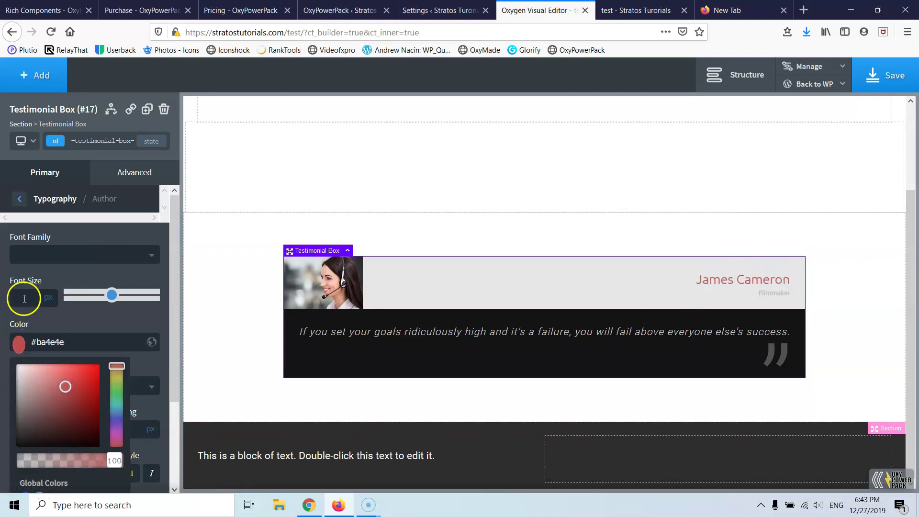
{"action": "type", "text": "25"}
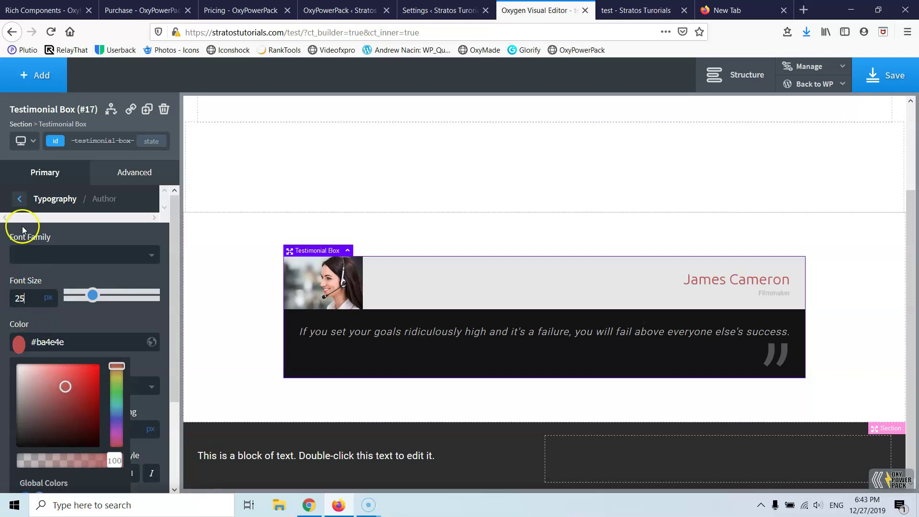
- Set the testimonial title's font size to 30 px and its color to #000000
{"action": "left_click", "coordinate": [17, 199]}
{"action": "left_click", "coordinate": [67, 279]}
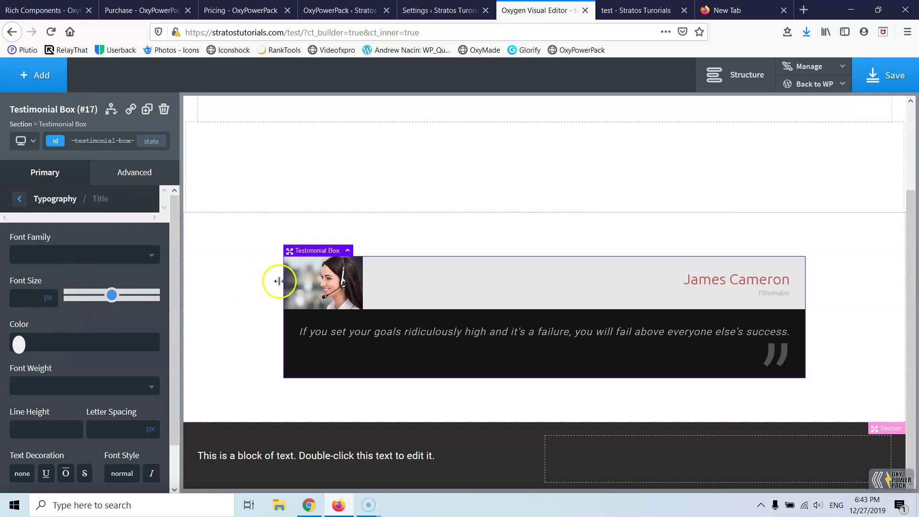
{"action": "left_click", "coordinate": [26, 300]}
{"action": "left_click", "coordinate": [48, 299]}
{"action": "left_click", "coordinate": [41, 302]}
{"action": "left_click", "coordinate": [39, 301]}
{"action": "mouse_move", "coordinate": [42, 345]}
{"action": "left_mouse_down"}
{"action": "mouse_move", "coordinate": [25, 236]}
{"action": "mouse_move", "coordinate": [43, 290]}
{"action": "left_mouse_up"}
{"action": "left_click", "coordinate": [22, 300]}
{"action": "type", "text": "30"}
{"action": "left_click", "coordinate": [25, 300]}
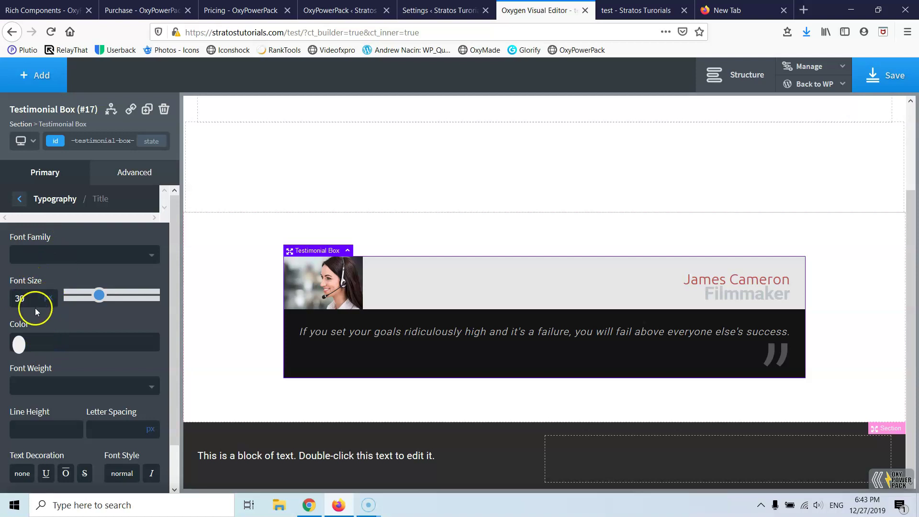
{"action": "left_click", "coordinate": [34, 353]}
{"action": "left_click_drag", "start_coordinate": [31, 382], "coordinate": [10, 456]}
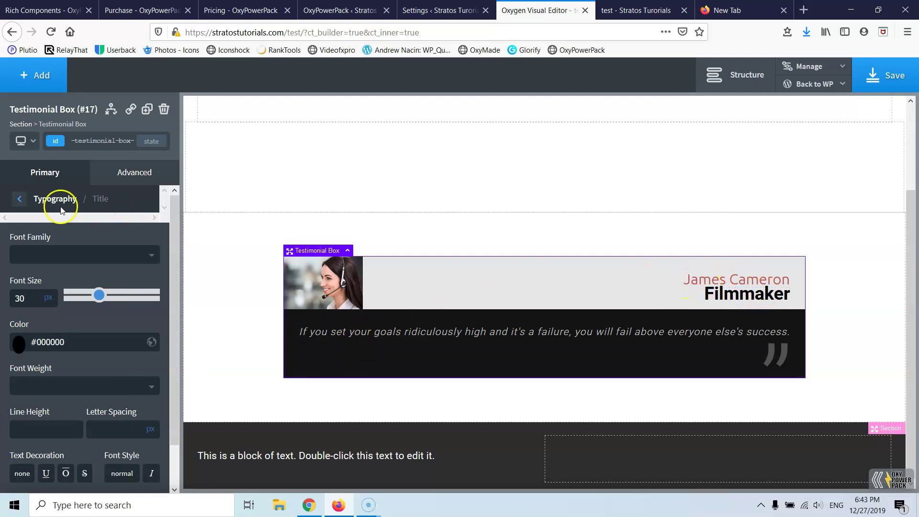
- Set the font size of the testimonial's quote text to 25 px
{"action": "left_click", "coordinate": [46, 199]}
{"action": "left_click", "coordinate": [67, 308]}
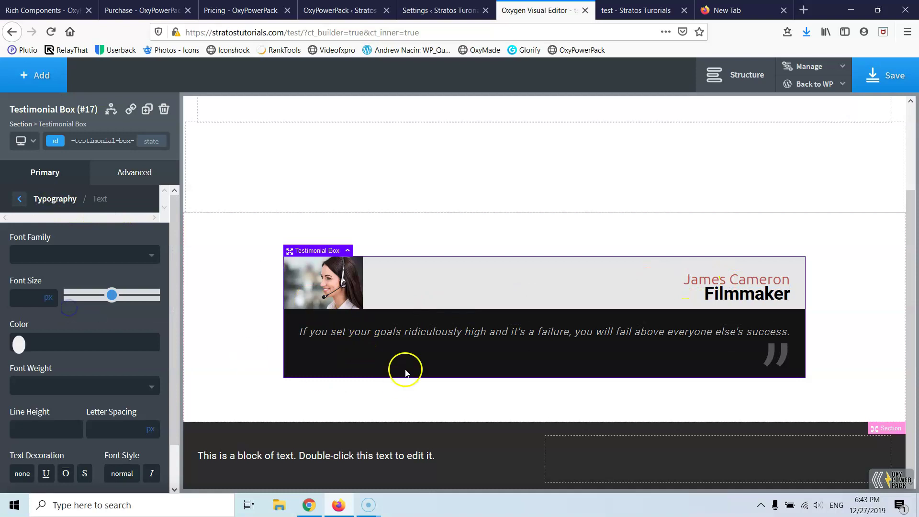
{"action": "left_click", "coordinate": [19, 302]}
{"action": "type", "text": "25"}
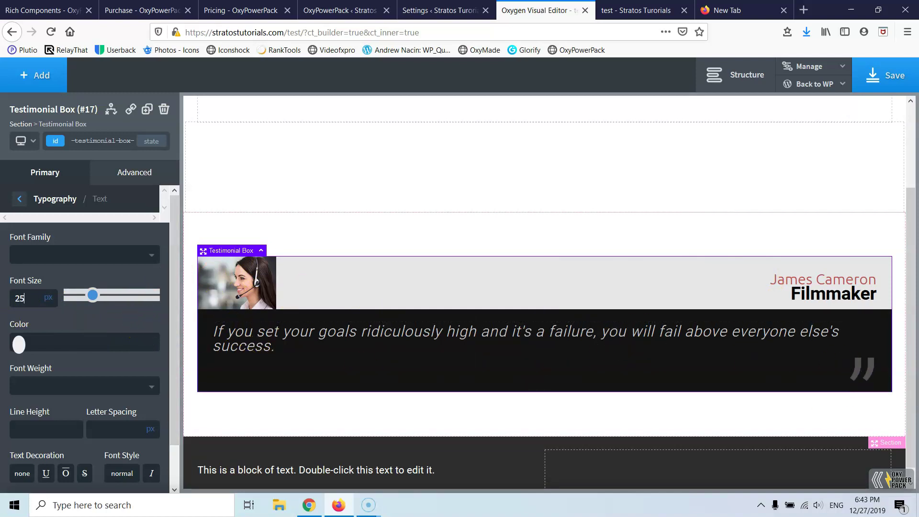
{"action": "left_click", "coordinate": [19, 199]}
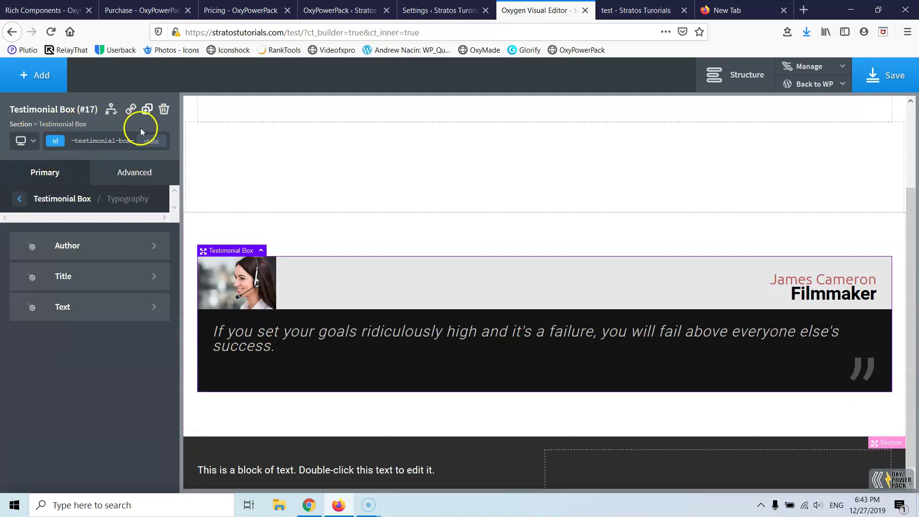
- Add a new Section to the page and delete the section containing the testimonial box
{"action": "left_click", "coordinate": [36, 76]}
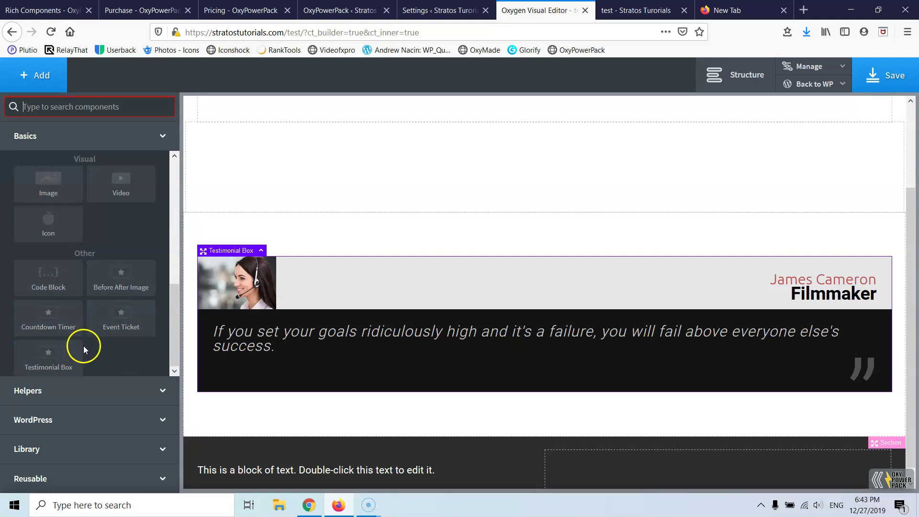
{"action": "scroll", "coordinate": [339, 277], "scroll_direction": "up", "scroll_amount": 3}
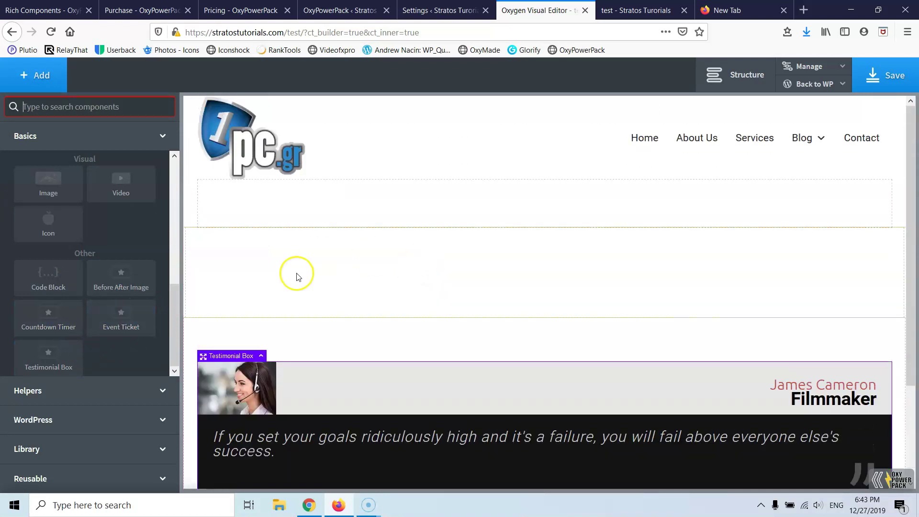
{"action": "left_click", "coordinate": [39, 75]}
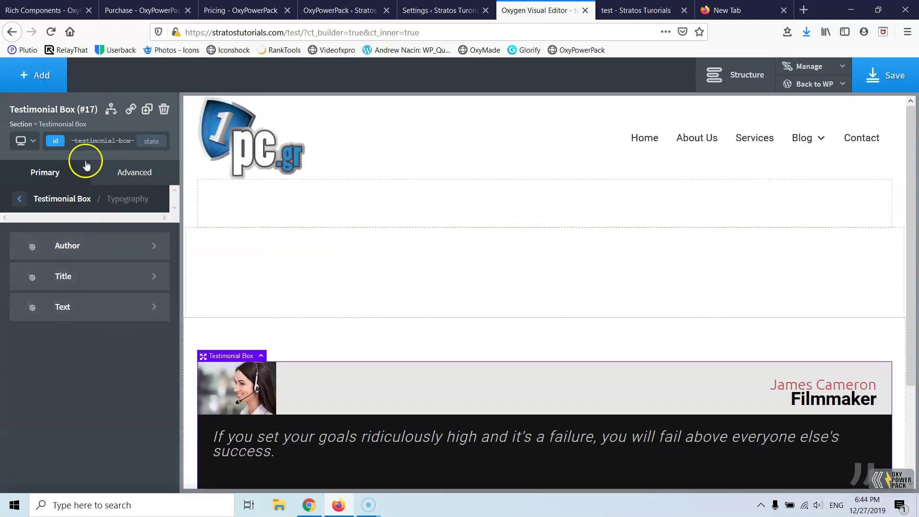
{"action": "left_click", "coordinate": [61, 83]}
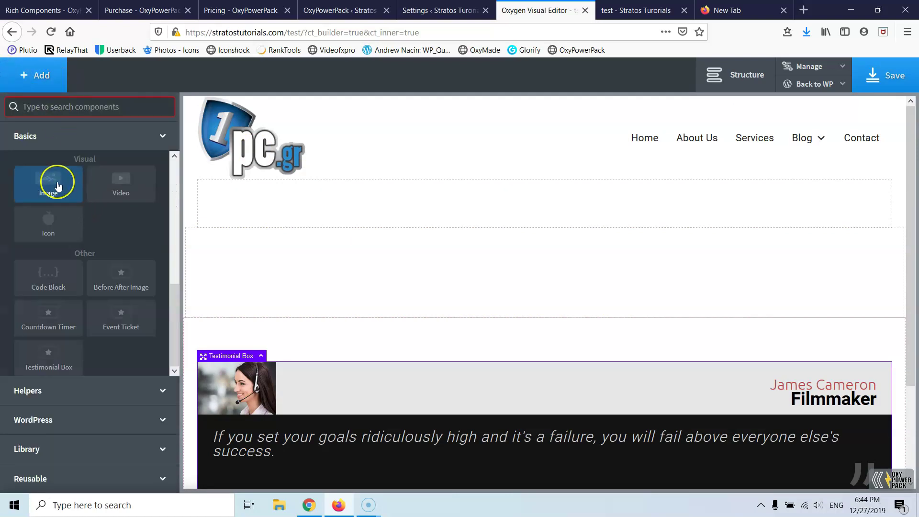
{"action": "scroll", "coordinate": [58, 177], "scroll_direction": "up", "scroll_amount": 5}
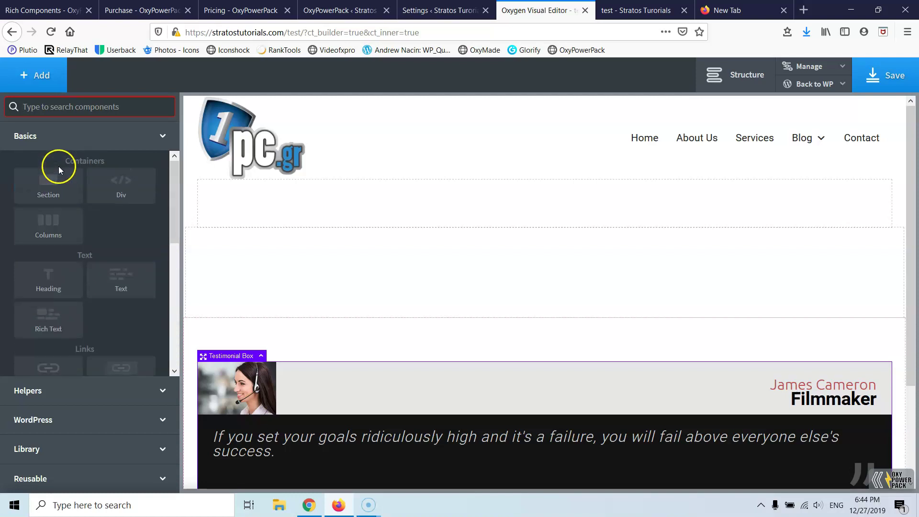
{"action": "left_click", "coordinate": [47, 190]}
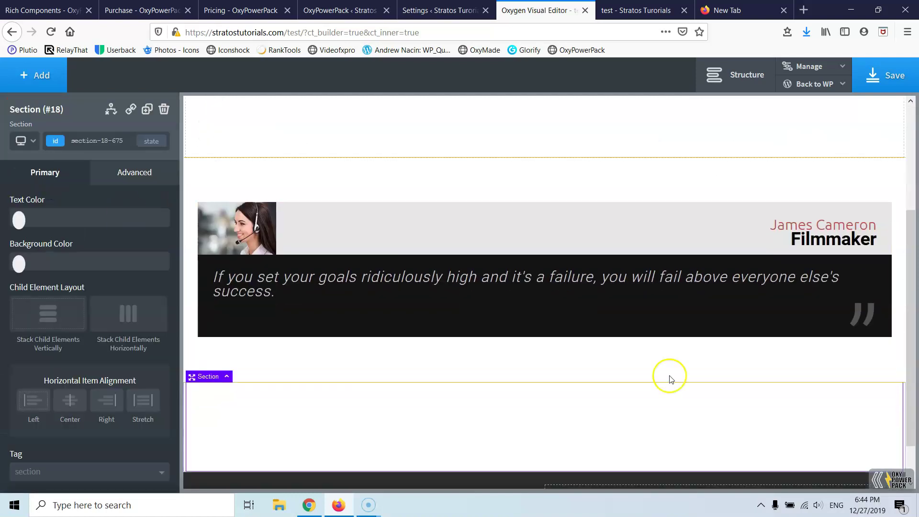
{"action": "left_click", "coordinate": [831, 183]}
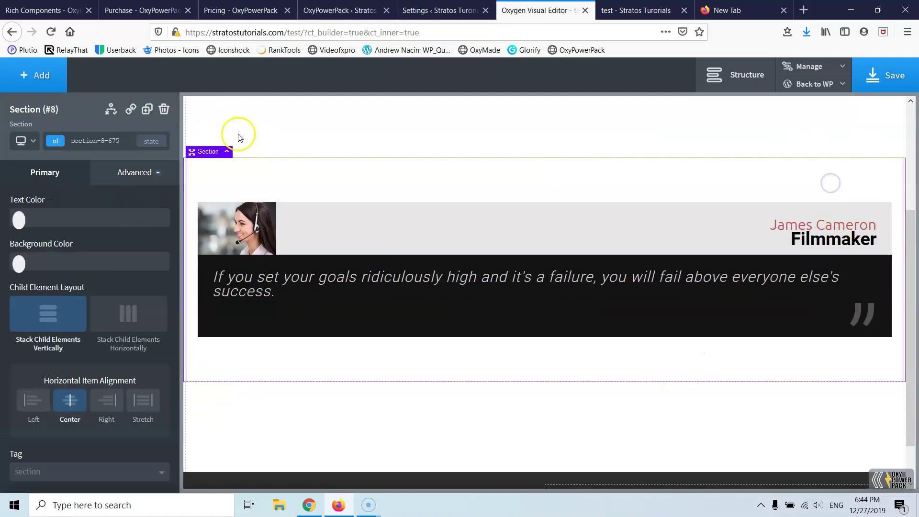
{"action": "left_click", "coordinate": [163, 109]}
- Add an Image element to the upper empty section, using the media library picture of the Peugeot car
{"action": "left_click", "coordinate": [302, 198]}
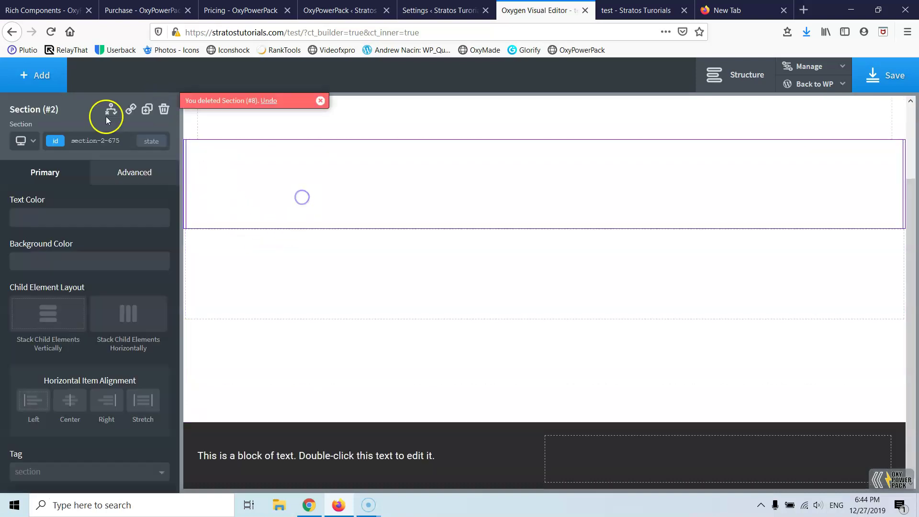
{"action": "left_click", "coordinate": [30, 74]}
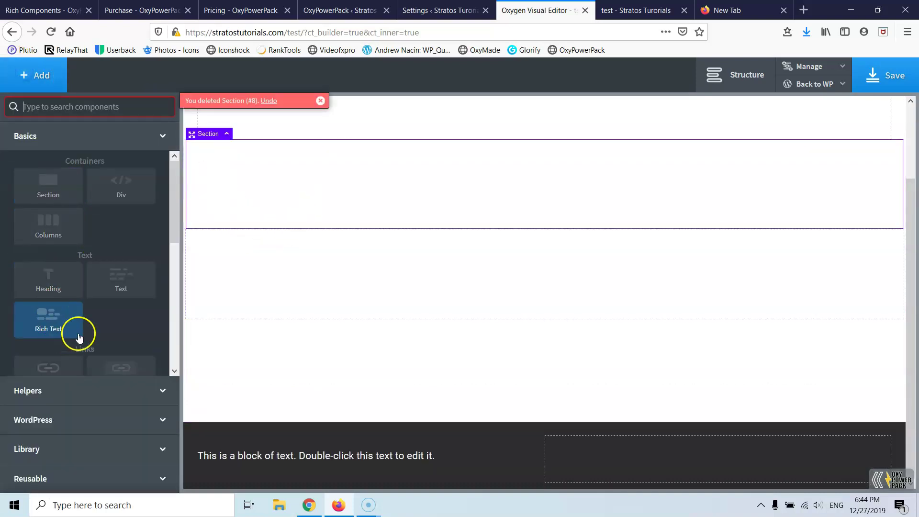
{"action": "scroll", "coordinate": [79, 338], "scroll_direction": "down", "scroll_amount": 3}
{"action": "left_click", "coordinate": [49, 325]}
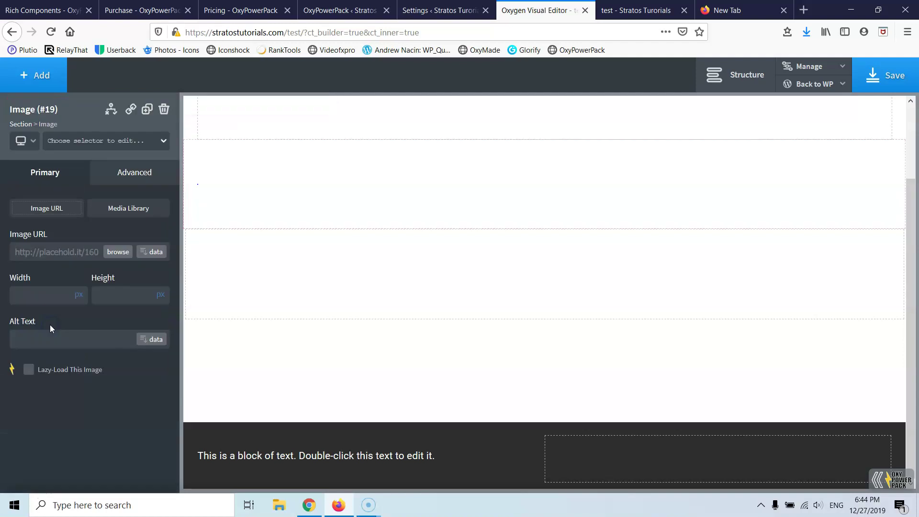
{"action": "left_click", "coordinate": [119, 256]}
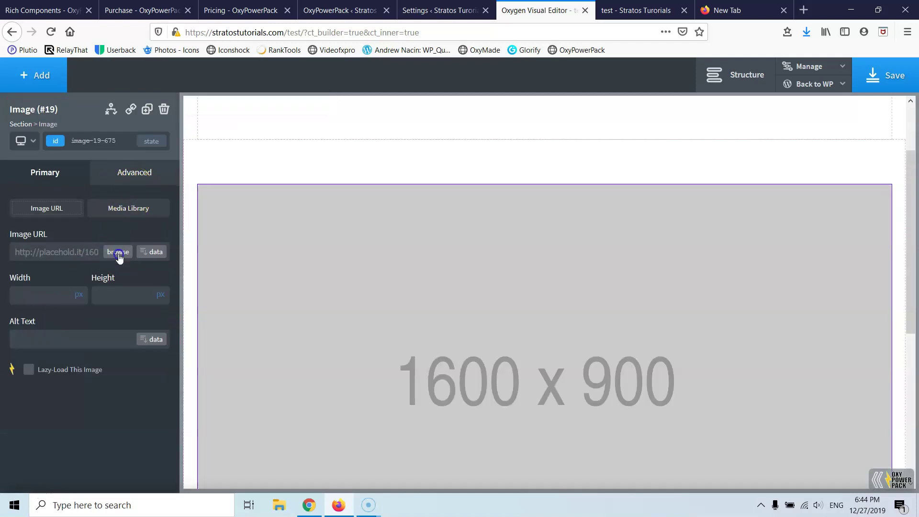
{"action": "left_click", "coordinate": [145, 219]}
{"action": "left_click", "coordinate": [858, 454]}
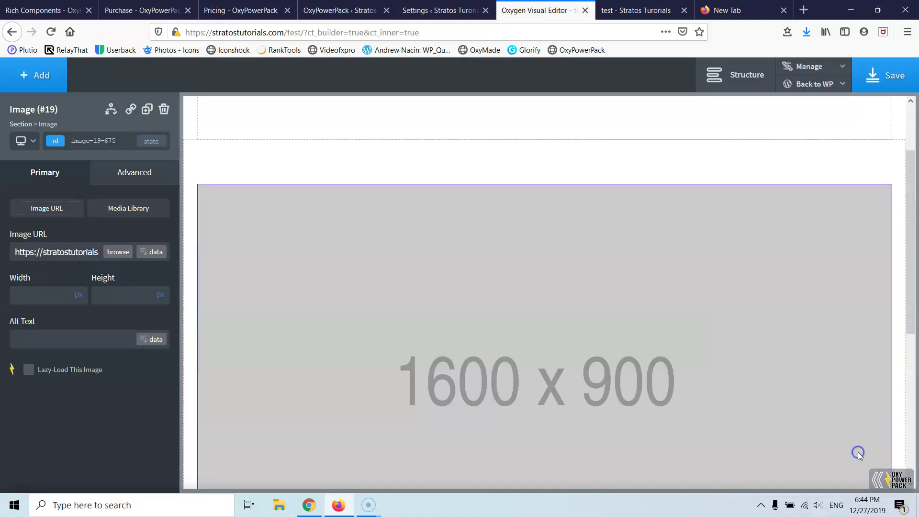
- Enable lazy loading for the Peugeot car image and save the page
{"action": "scroll", "coordinate": [497, 304], "scroll_direction": "down", "scroll_amount": 5}
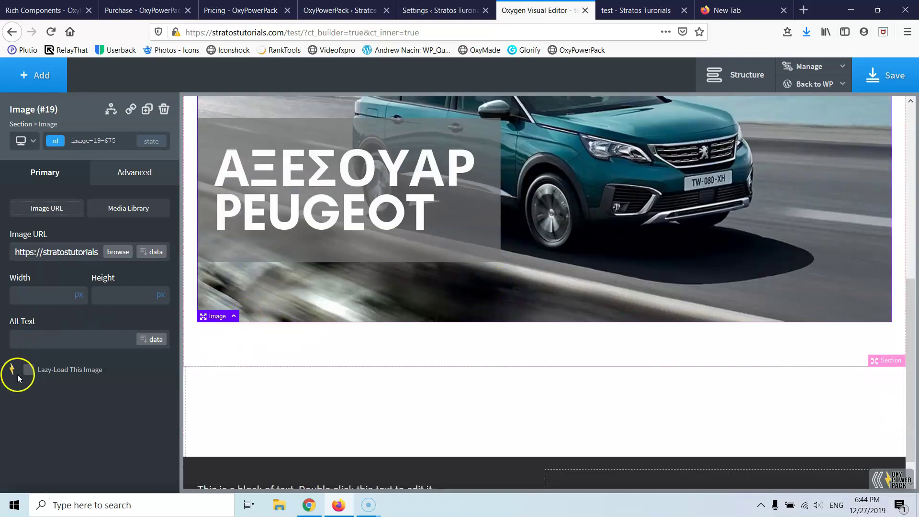
{"action": "left_click", "coordinate": [28, 370]}
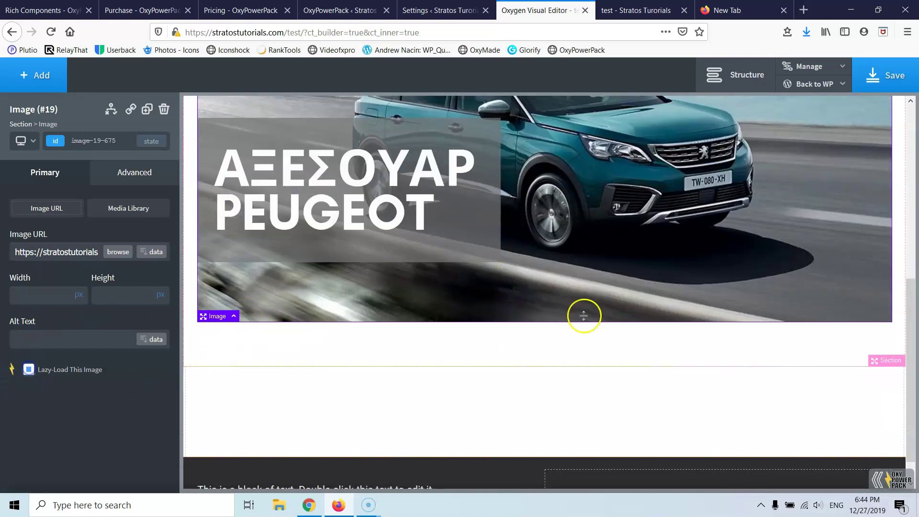
{"action": "left_click", "coordinate": [878, 85]}
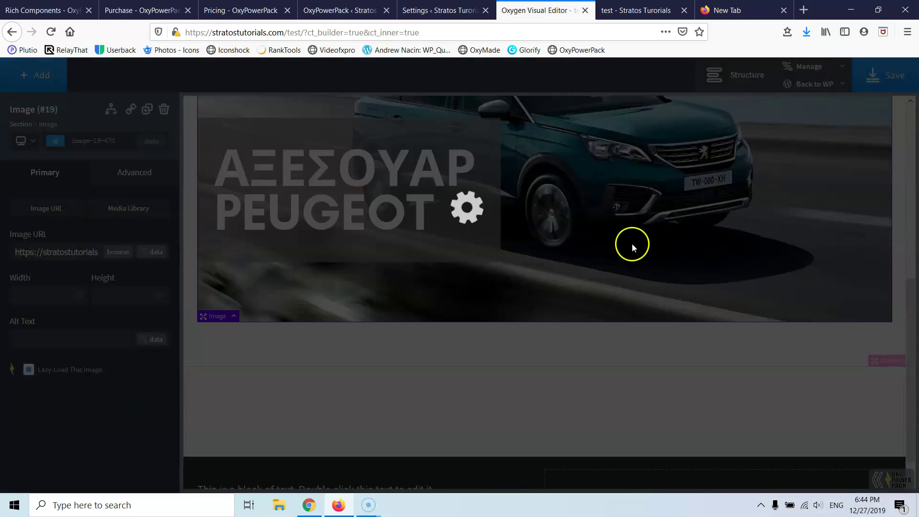
{"action": "scroll", "coordinate": [607, 240], "scroll_direction": "up", "scroll_amount": 8}
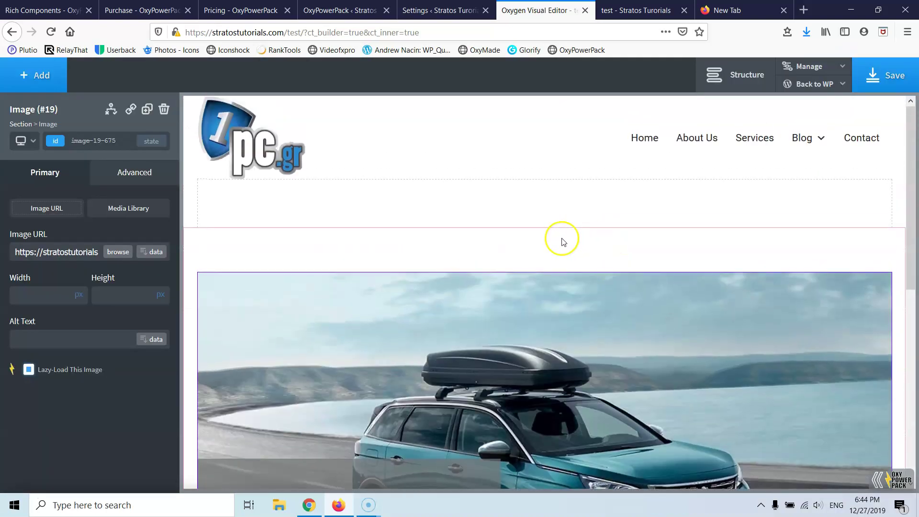
{"action": "scroll", "coordinate": [608, 296], "scroll_direction": "down", "scroll_amount": 4}
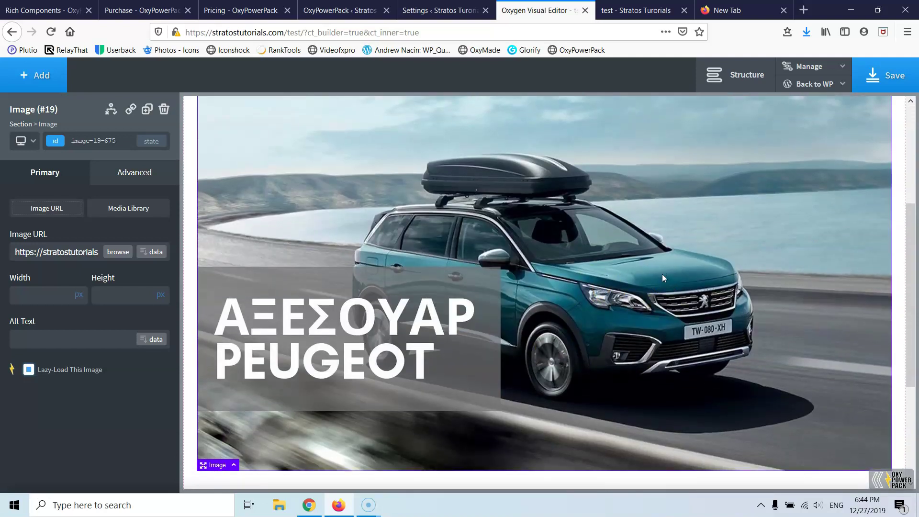
{"action": "scroll", "coordinate": [663, 279], "scroll_direction": "down", "scroll_amount": 3}
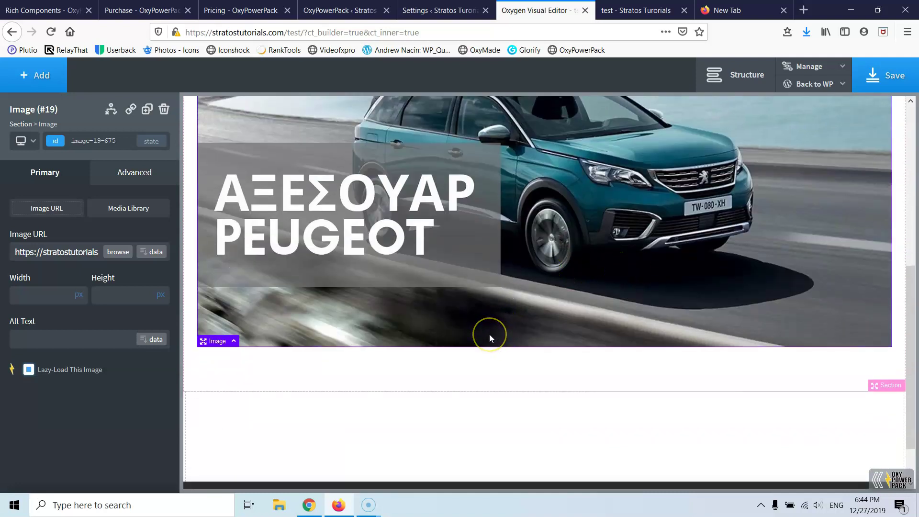
{"action": "scroll", "coordinate": [489, 334], "scroll_direction": "down", "scroll_amount": 1}
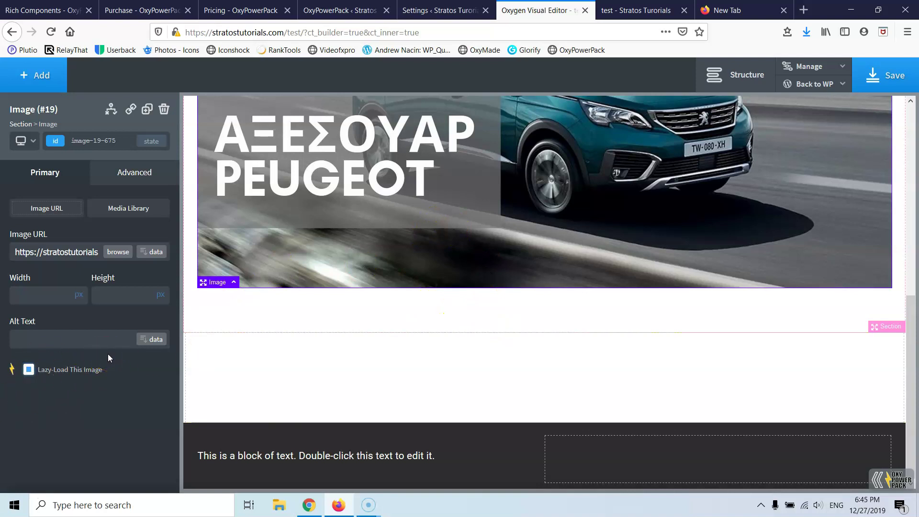
{"action": "scroll", "coordinate": [238, 338], "scroll_direction": "up", "scroll_amount": 8}
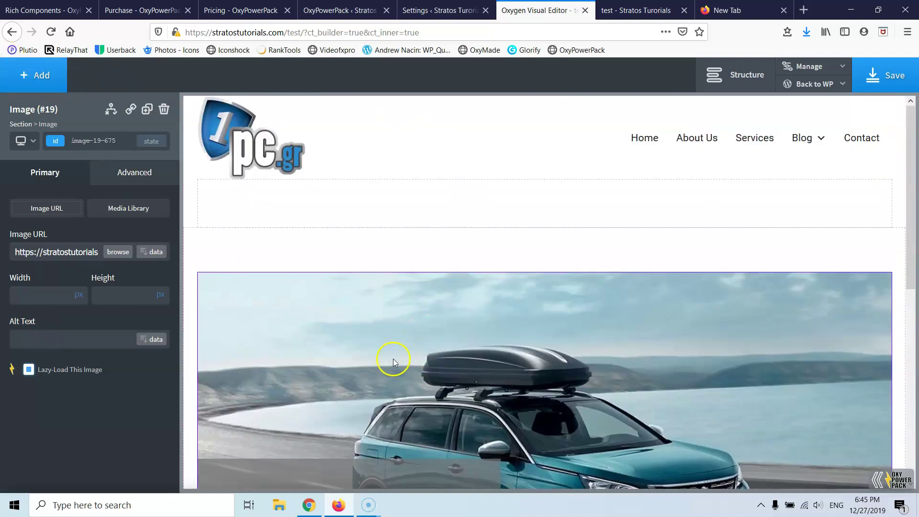
{"action": "scroll", "coordinate": [392, 359], "scroll_direction": "down", "scroll_amount": 5}
- Add a Heading element below the Peugeot car image in the same section
{"action": "left_click", "coordinate": [29, 72]}
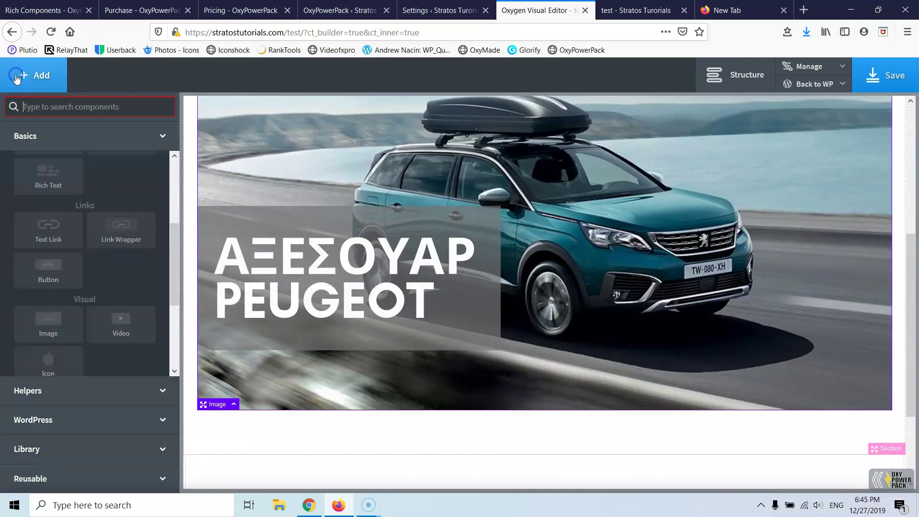
{"action": "scroll", "coordinate": [297, 278], "scroll_direction": "down", "scroll_amount": 2}
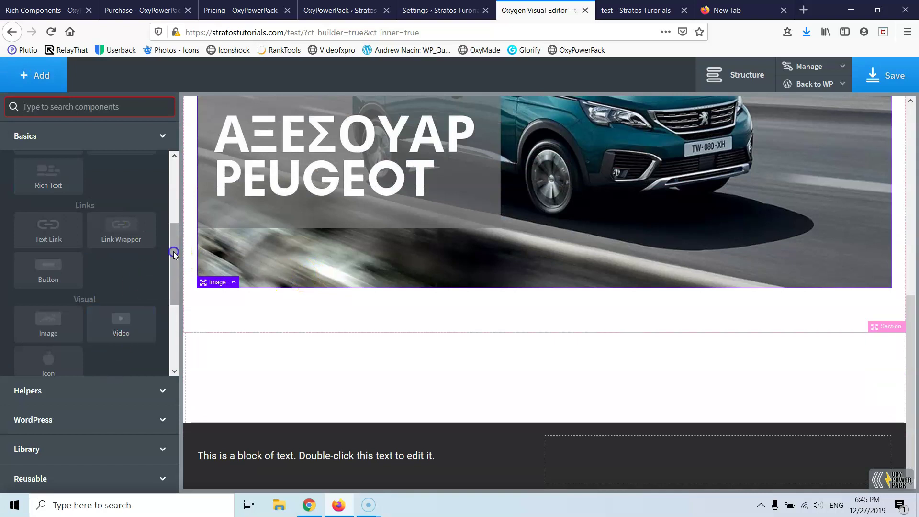
{"action": "scroll", "coordinate": [173, 251], "scroll_direction": "up", "scroll_amount": 3}
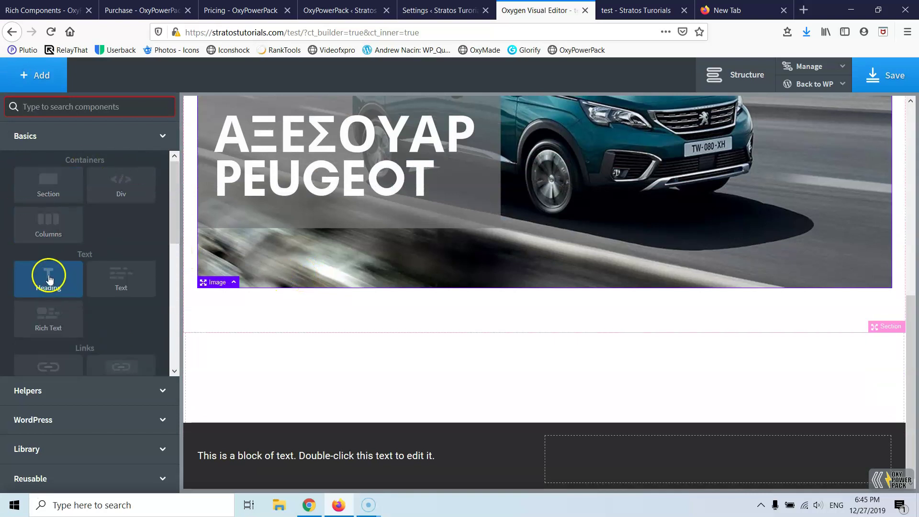
{"action": "left_click", "coordinate": [50, 279]}
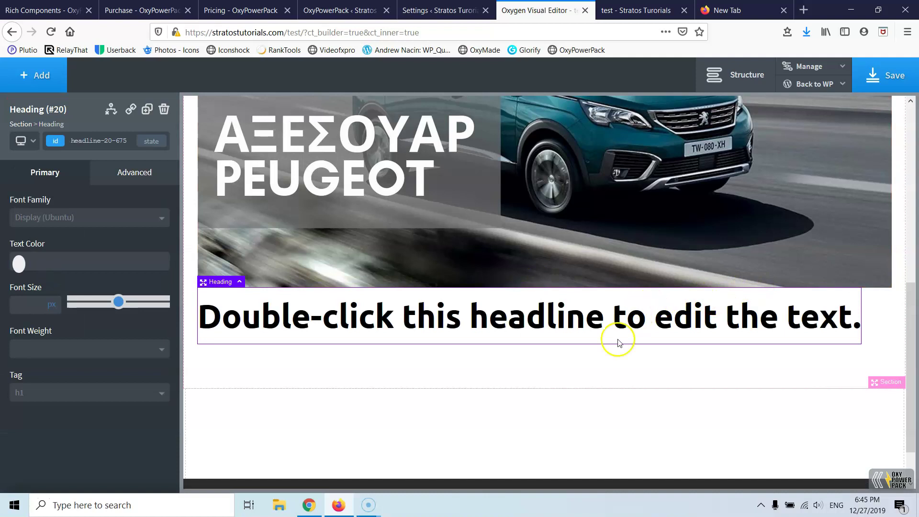
- Replace the heading's placeholder text with "This car is amazing"
{"action": "double_click", "coordinate": [527, 316]}
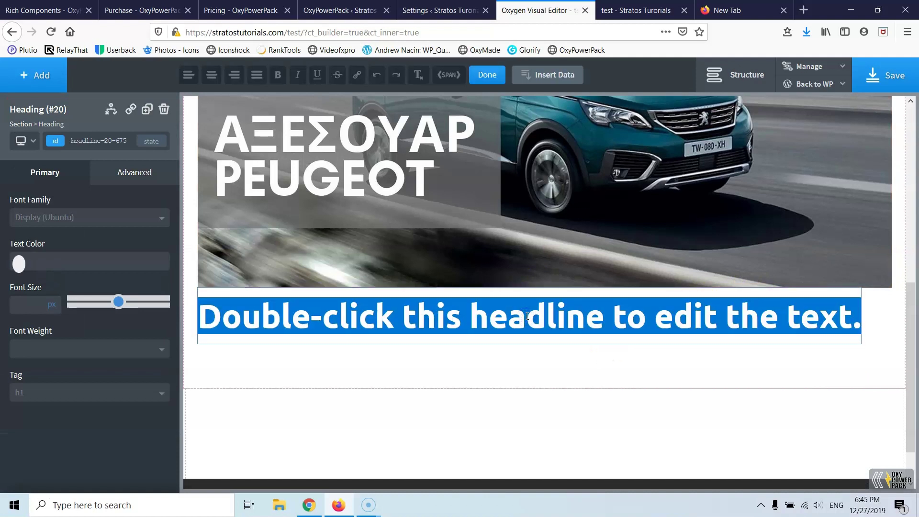
{"action": "type", "text": "xfth"}
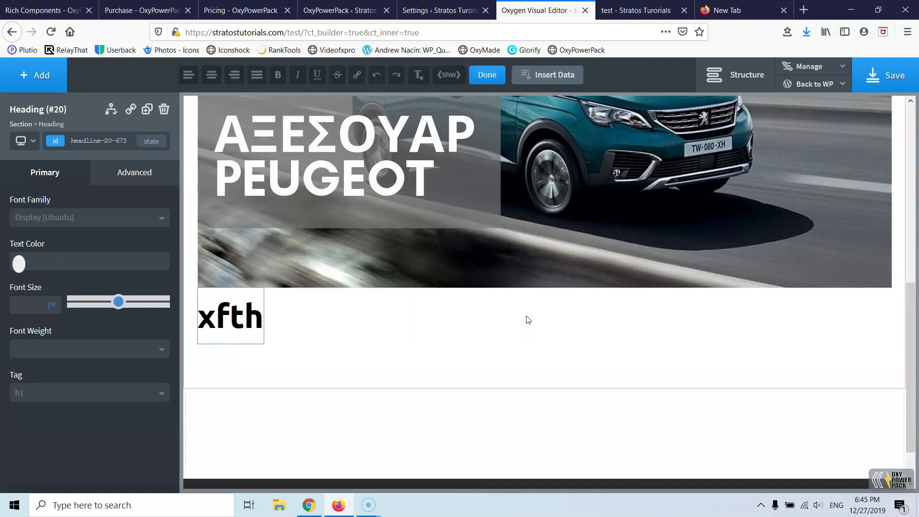
{"action": "key", "text": "BackSpace"}
{"action": "key", "text": "BackSpace"}
{"action": "key", "text": "BackSpace"}
{"action": "key", "text": "BackSpace"}
{"action": "type", "text": "T"}
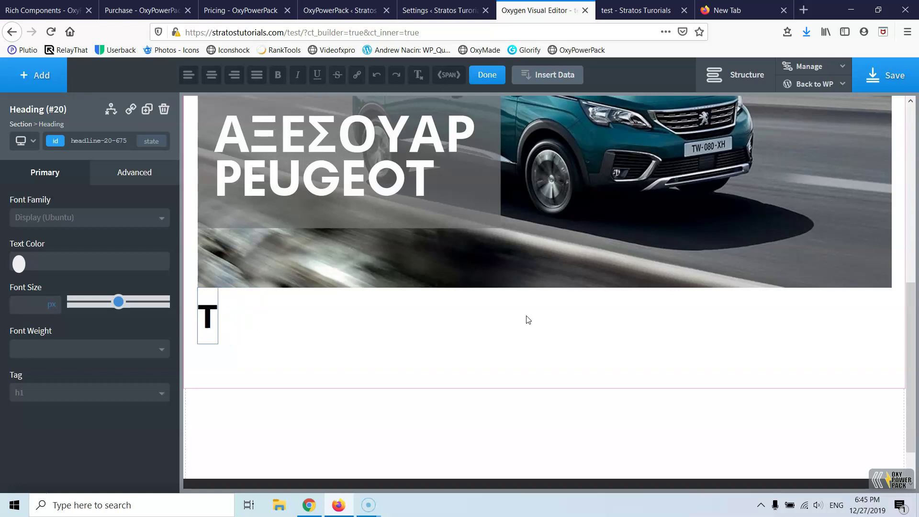
{"action": "type", "text": "his "}
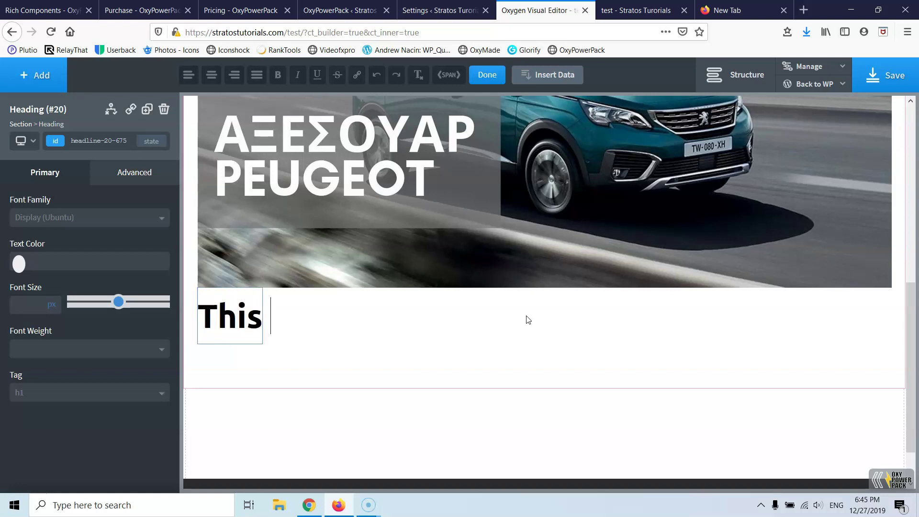
{"action": "type", "text": "car is"}
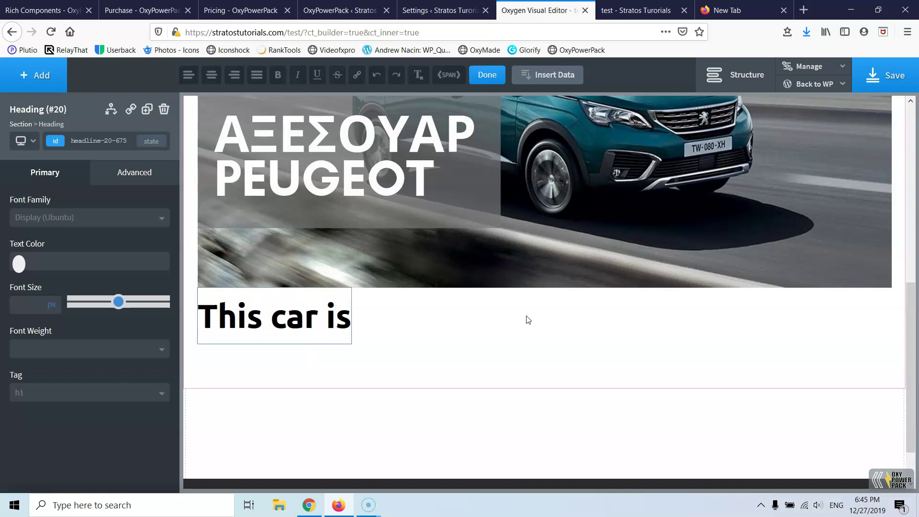
{"action": "type", "text": " amazing"}
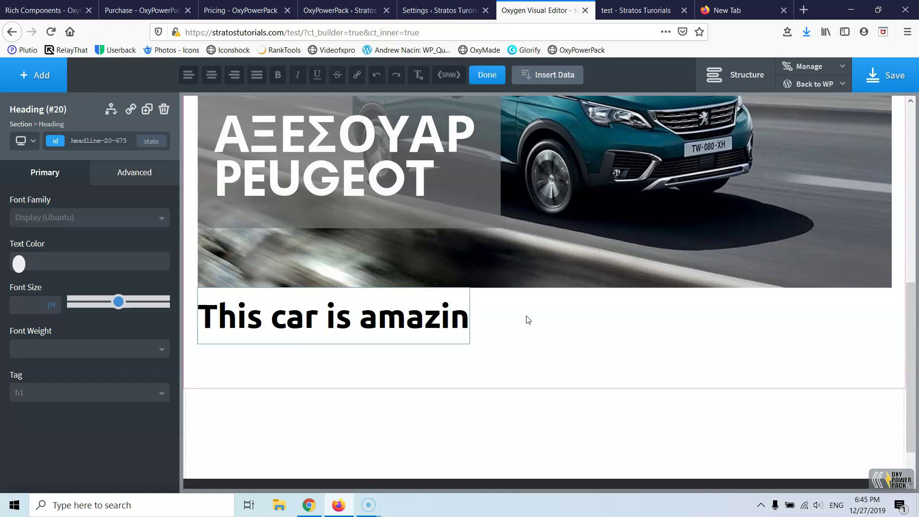
- Wrap the word "amazing" in the heading in a span and display the page structure
{"action": "left_click", "coordinate": [400, 328]}
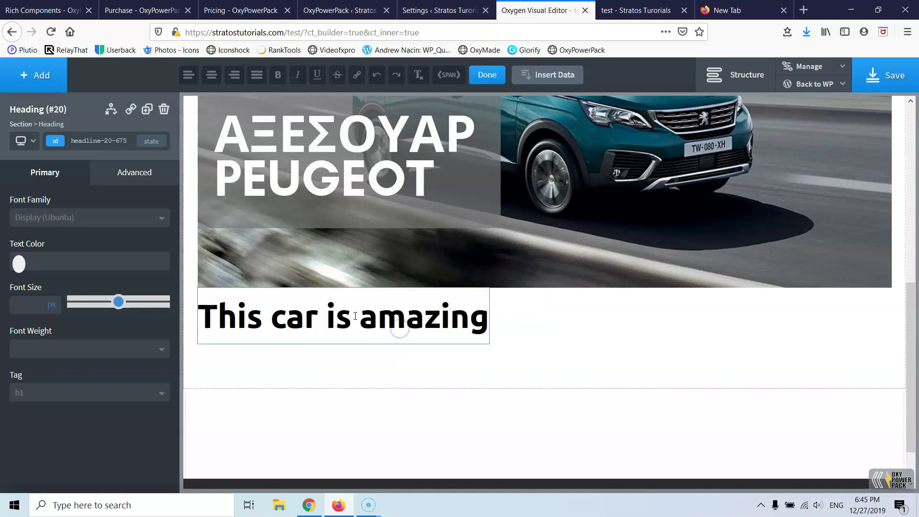
{"action": "left_click_drag", "start_coordinate": [360, 321], "coordinate": [487, 331]}
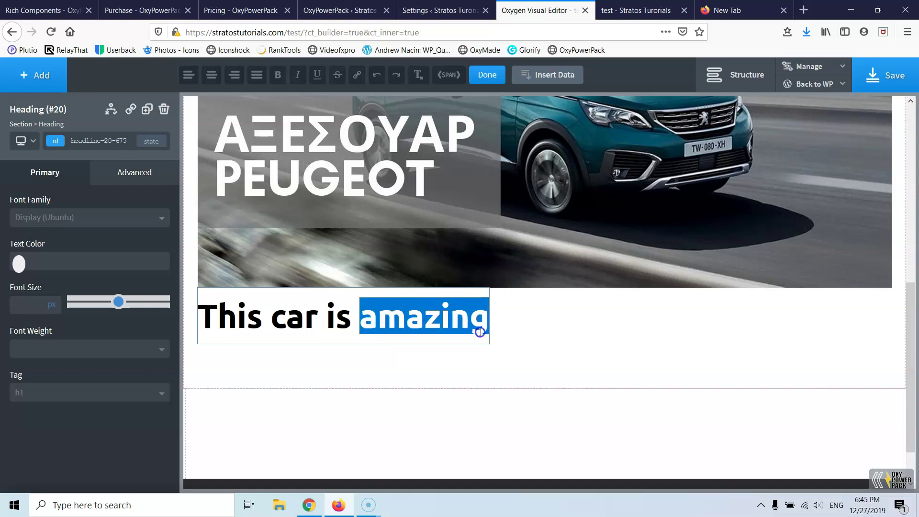
{"action": "left_click", "coordinate": [450, 76]}
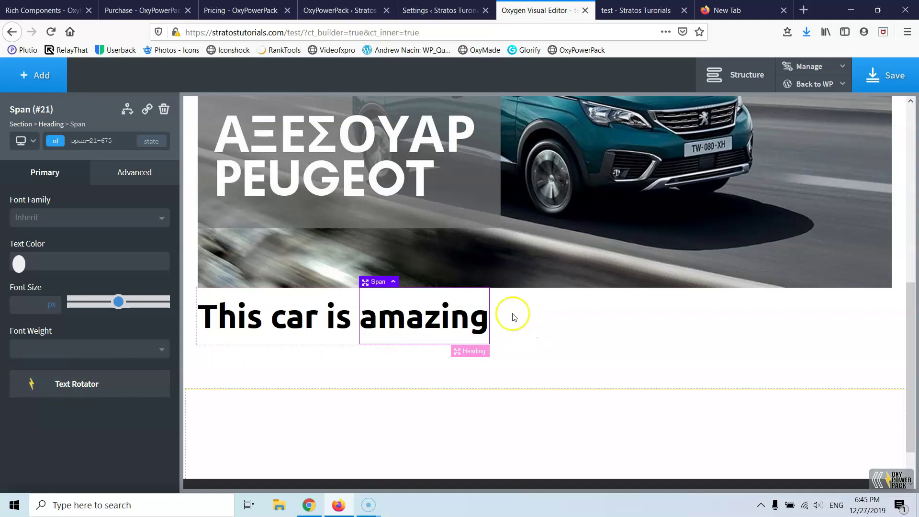
{"action": "left_click", "coordinate": [737, 77]}
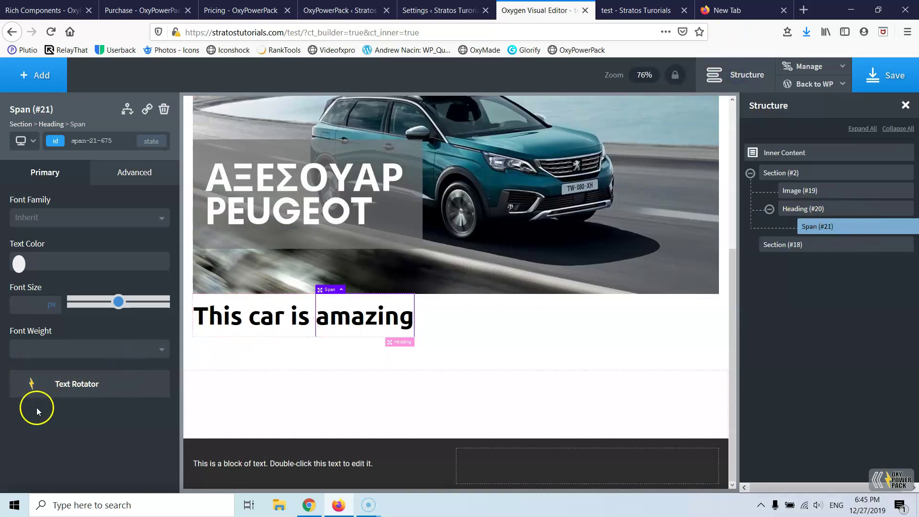
- Open the Text Rotator for the "amazing" span and add an entry with the text "Icretible"
{"action": "left_click", "coordinate": [77, 384]}
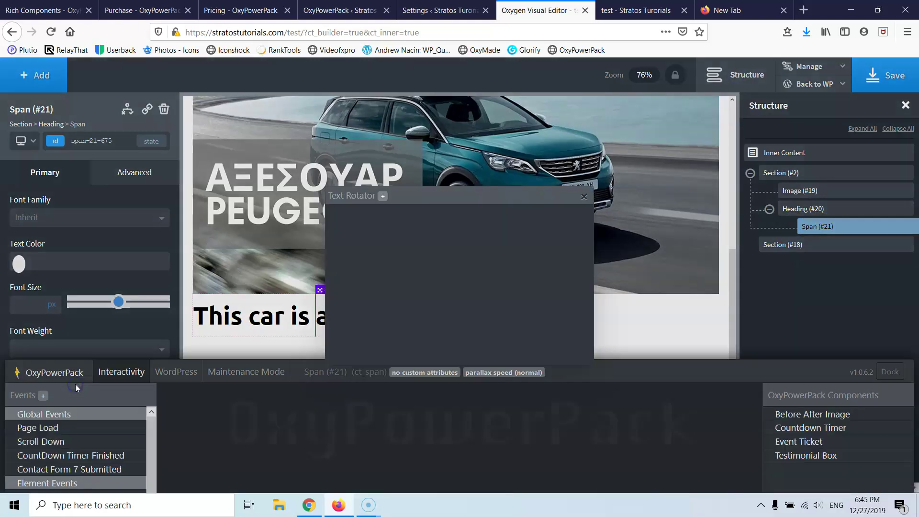
{"action": "left_click", "coordinate": [383, 198]}
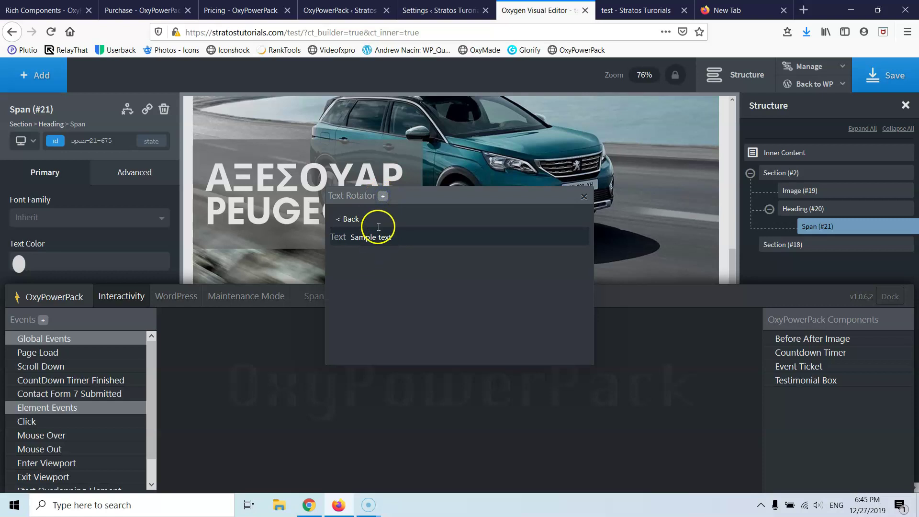
{"action": "left_click_drag", "start_coordinate": [396, 237], "coordinate": [343, 238]}
{"action": "left_click", "coordinate": [399, 231]}
{"action": "key", "text": "BackSpace"}
{"action": "type", "text": "Icretible"}
- Add more entries to the Text Rotator and replace one sample text with "Awese"
{"action": "left_click", "coordinate": [383, 197]}
{"action": "left_click", "coordinate": [383, 197]}
{"action": "left_click", "coordinate": [349, 238]}
{"action": "left_click", "coordinate": [390, 238]}
{"action": "left_click_drag", "start_coordinate": [412, 240], "coordinate": [333, 231]}
{"action": "left_click", "coordinate": [369, 229]}
{"action": "left_click", "coordinate": [381, 228]}
{"action": "type", "text": "e"}
- Look up the spelling of "Awese" on Google in a new tab and set the rotator entry to the corrected word "Awesome"
{"action": "left_click_drag", "start_coordinate": [389, 236], "coordinate": [321, 240]}
{"action": "key", "text": "ctrl+c"}
{"action": "key", "text": "ctrl+t"}
{"action": "key", "text": "ctrl+v"}
{"action": "key", "text": "Return"}
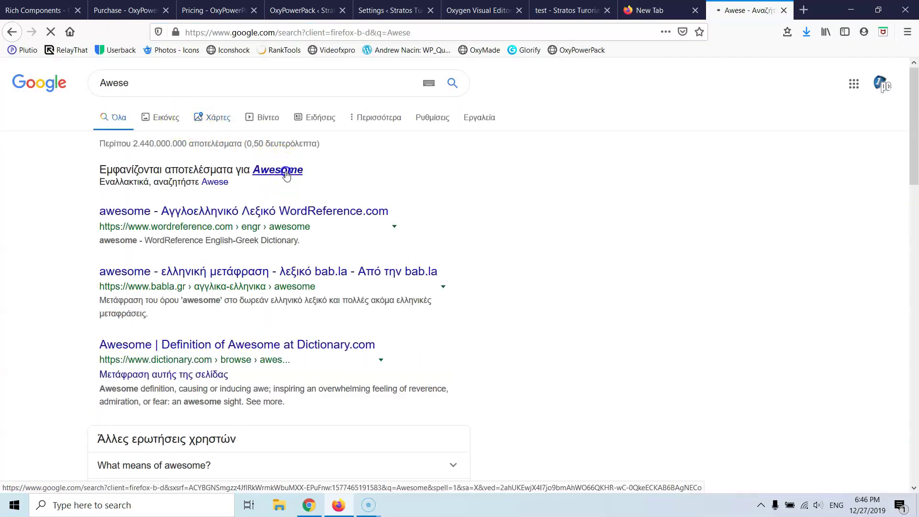
{"action": "left_click", "coordinate": [270, 171]}
{"action": "left_click_drag", "start_coordinate": [118, 84], "coordinate": [141, 84]}
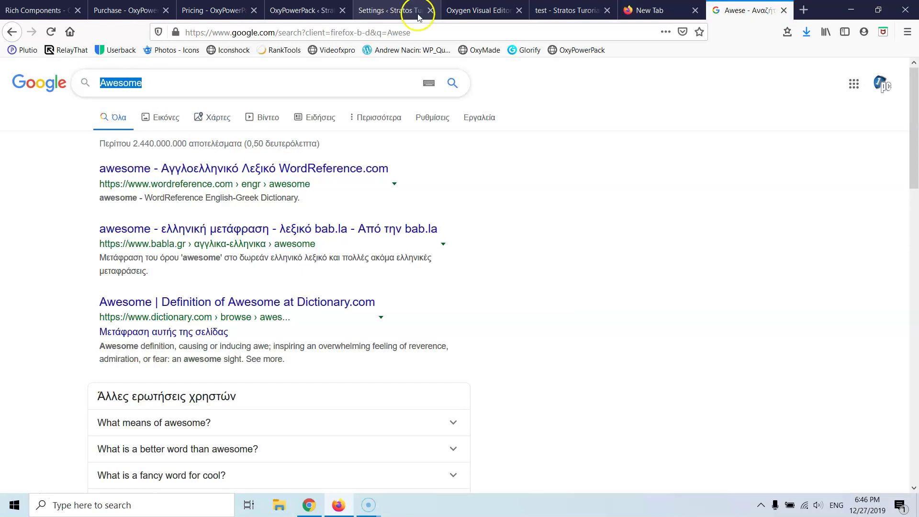
{"action": "left_click", "coordinate": [567, 10]}
{"action": "left_click", "coordinate": [465, 9]}
{"action": "key", "text": "ctrl+v"}
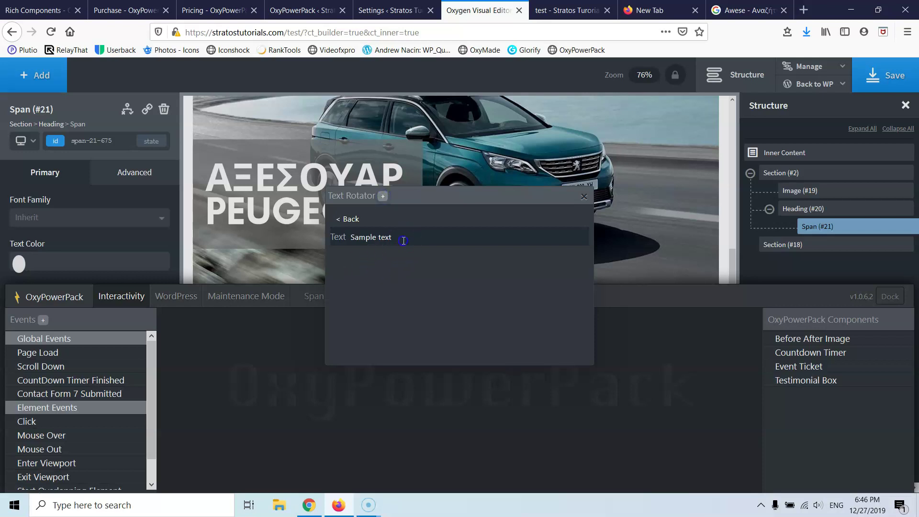
- Set the next Text Rotator entry to "Blue" and add another entry
{"action": "left_click_drag", "start_coordinate": [410, 240], "coordinate": [292, 238]}
{"action": "type", "text": "Blue"}
{"action": "left_click", "coordinate": [382, 196]}
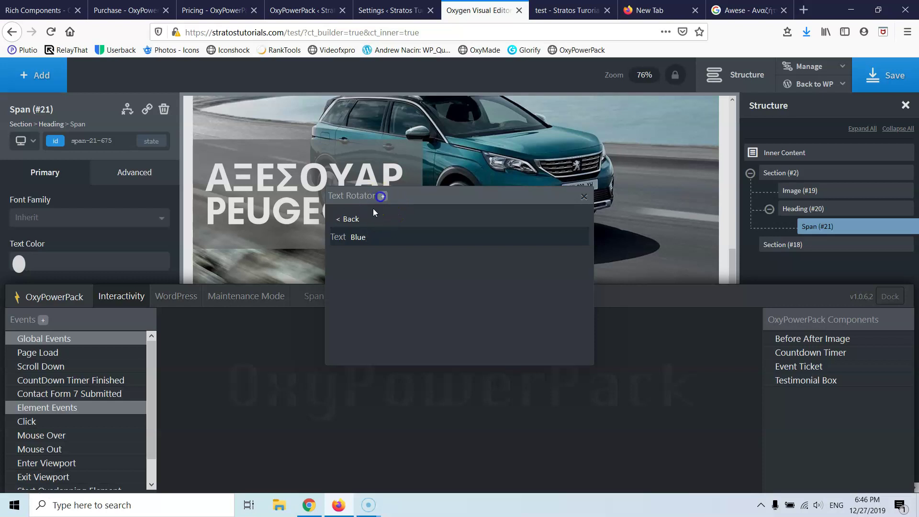
- Delete the surplus first entry from the Text Rotator list and change the remaining sample text to "Incredible"
{"action": "left_click", "coordinate": [351, 219]}
{"action": "left_click_drag", "start_coordinate": [354, 223], "coordinate": [379, 210]}
{"action": "left_click", "coordinate": [562, 212]}
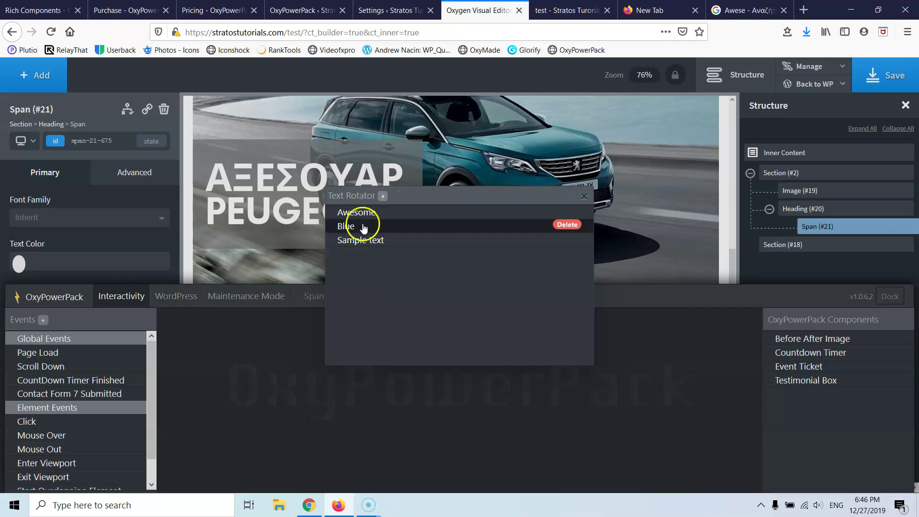
{"action": "left_click", "coordinate": [371, 239]}
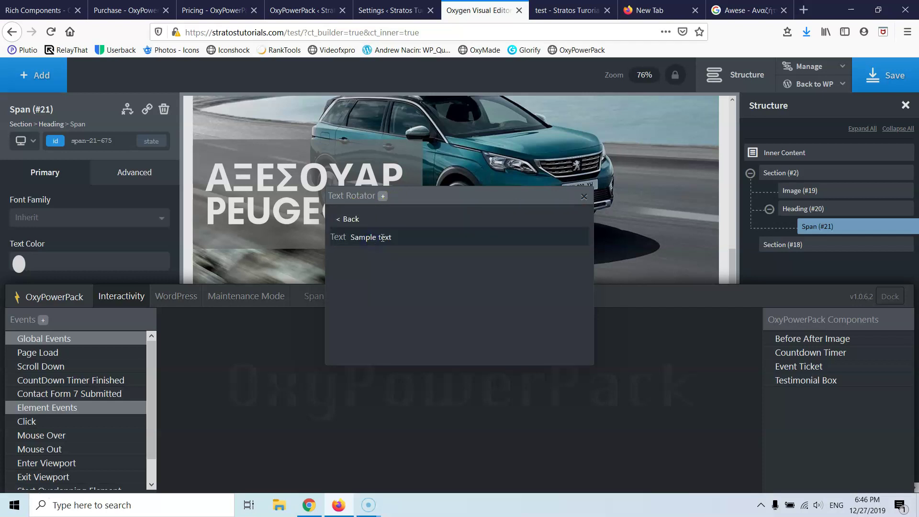
{"action": "left_click_drag", "start_coordinate": [391, 237], "coordinate": [311, 229]}
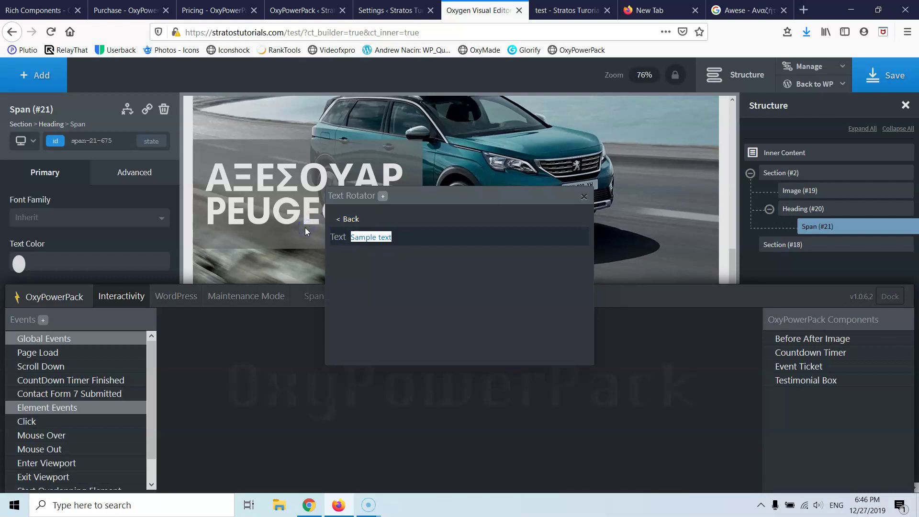
{"action": "key", "text": "BackSpace"}
{"action": "type", "text": "Incredible"}
{"action": "left_click", "coordinate": [342, 218]}
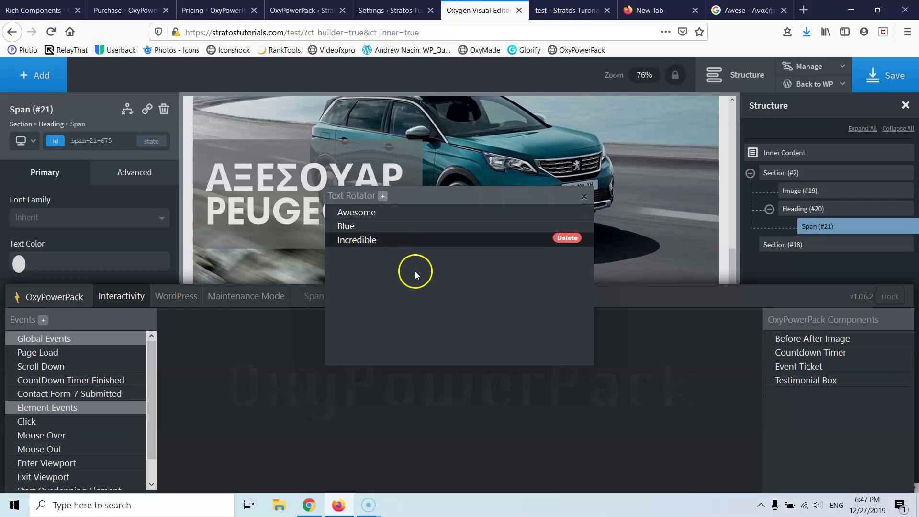
- Close the Text Rotator, save the page, and reload the live test page to check the rotating heading
{"action": "left_click", "coordinate": [583, 197]}
{"action": "left_click", "coordinate": [876, 77]}
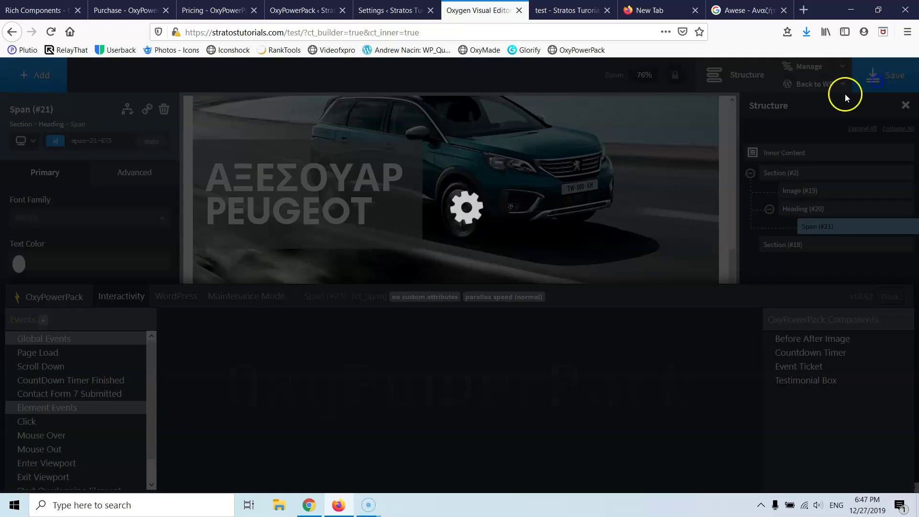
{"action": "left_click", "coordinate": [569, 10]}
{"action": "left_click", "coordinate": [50, 32]}
{"action": "mouse_move", "coordinate": [148, 151]}
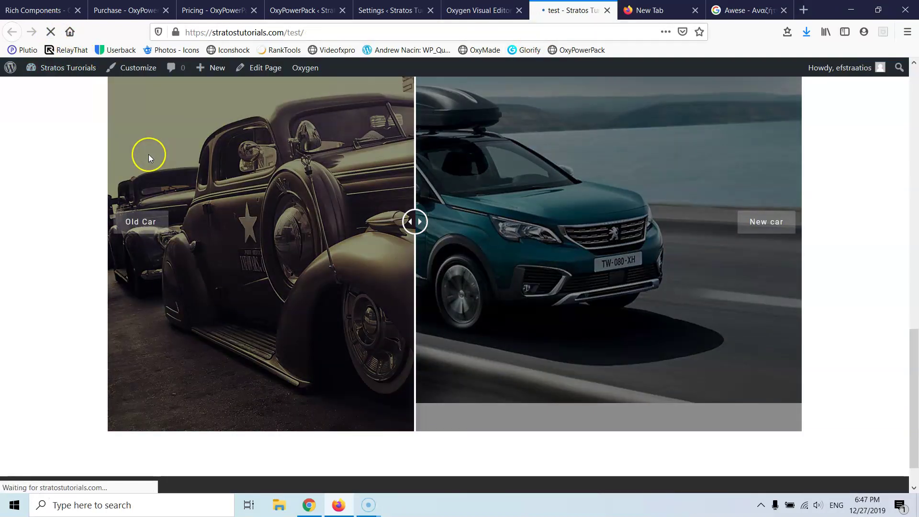
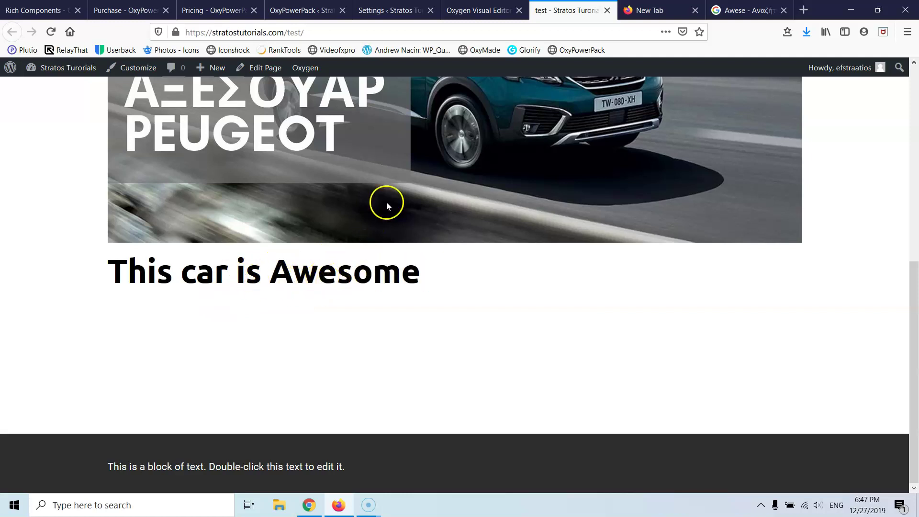
- Back in the page editor, add a new Section after the heading's section and delete the older empty Section (#18)
{"action": "left_click", "coordinate": [471, 12]}
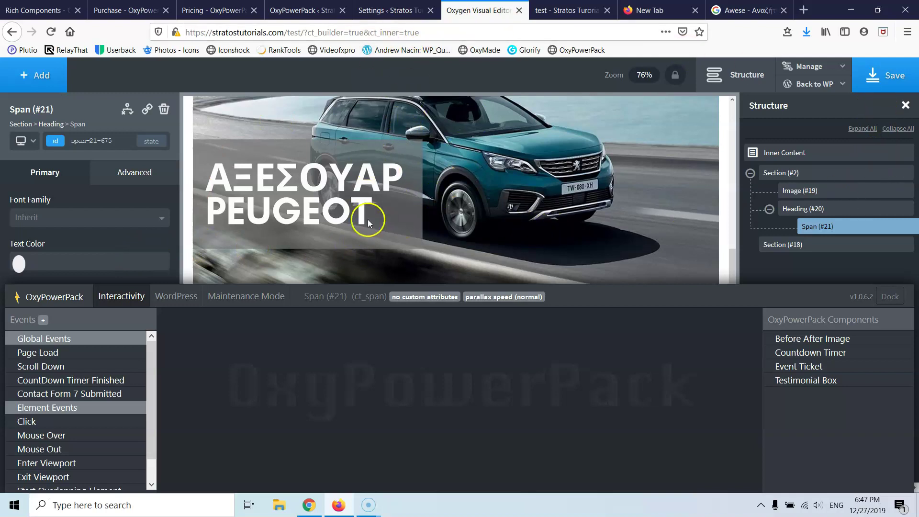
{"action": "left_click", "coordinate": [528, 174]}
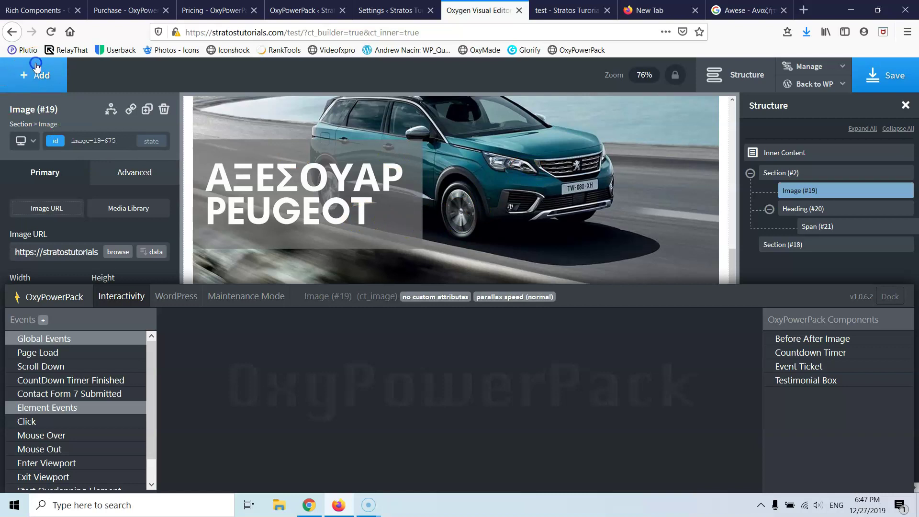
{"action": "left_click", "coordinate": [35, 72]}
{"action": "left_click", "coordinate": [891, 297]}
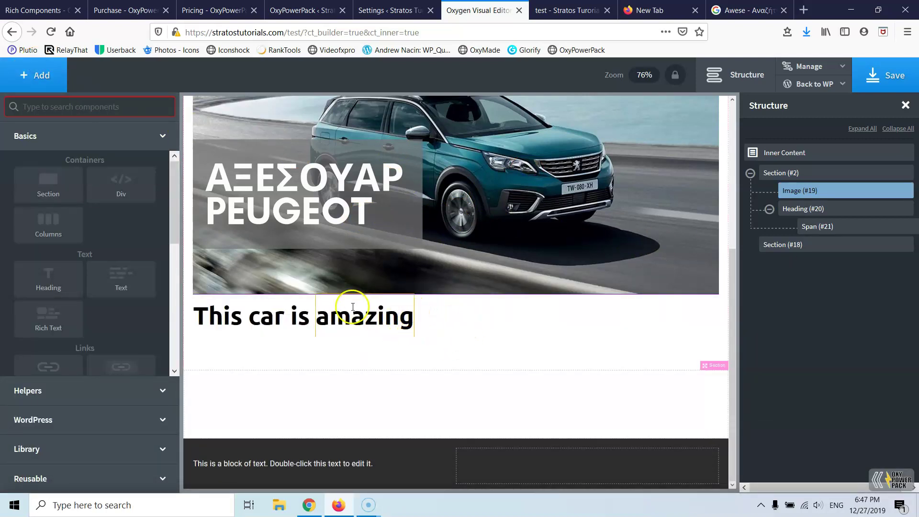
{"action": "left_click", "coordinate": [33, 193]}
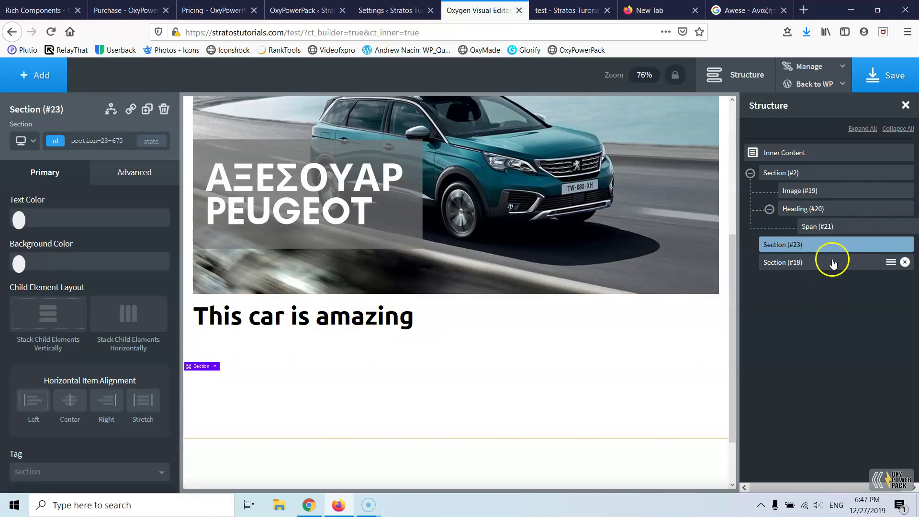
{"action": "left_click", "coordinate": [905, 262]}
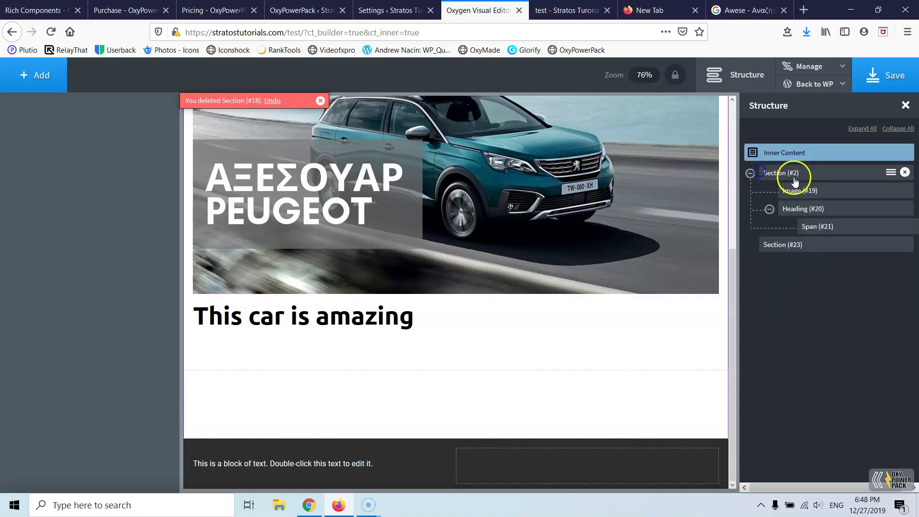
- Move the new empty section above the section with the car image in the page structure
{"action": "left_click_drag", "start_coordinate": [775, 238], "coordinate": [794, 246]}
{"action": "left_click", "coordinate": [793, 245]}
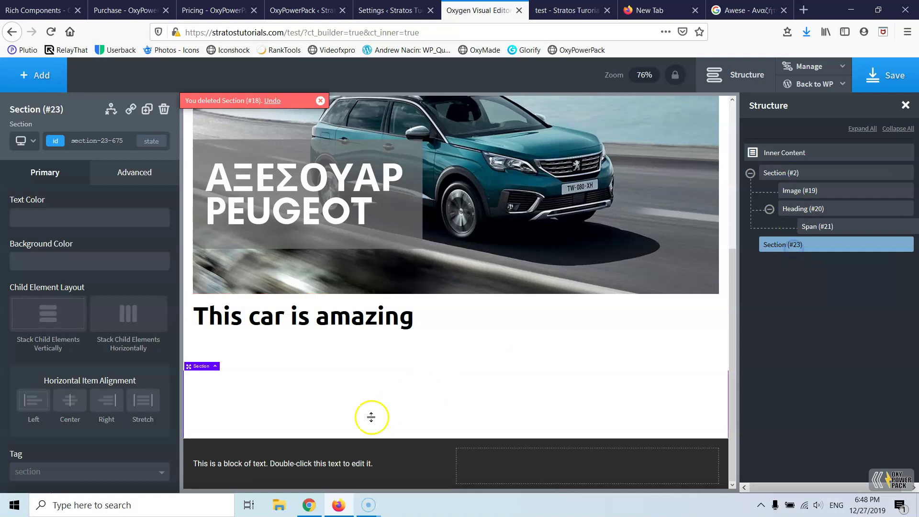
{"action": "left_click_drag", "start_coordinate": [771, 242], "coordinate": [783, 178]}
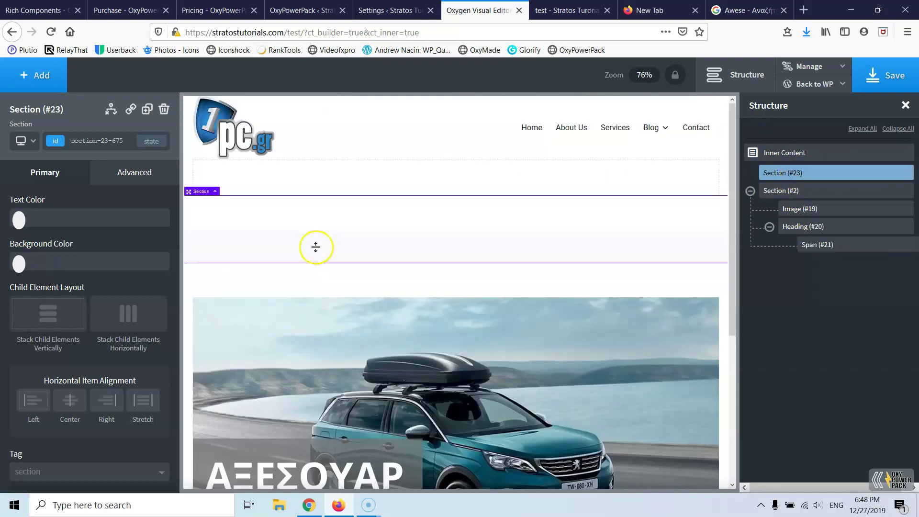
- Add a Heading element inside the empty Section (#23) above the car image section
{"action": "left_click", "coordinate": [42, 79]}
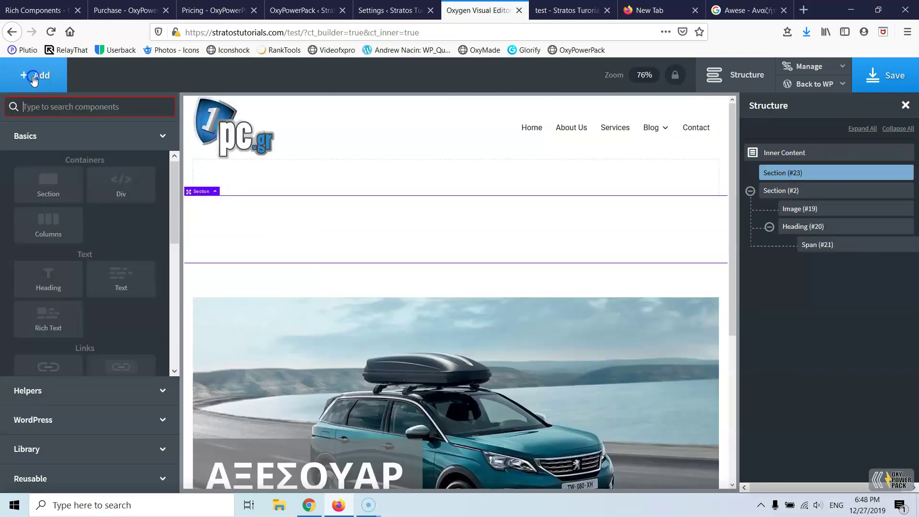
{"action": "left_click_drag", "start_coordinate": [70, 289], "coordinate": [305, 262]}
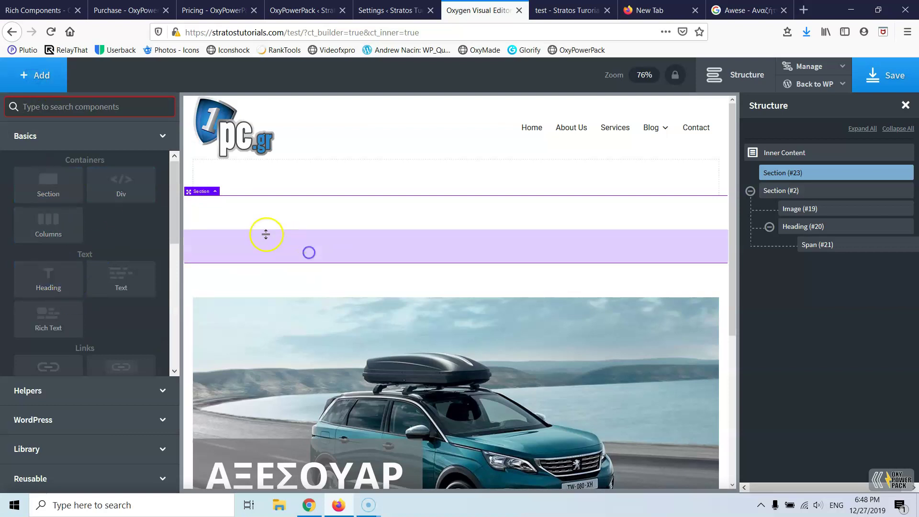
{"action": "left_click", "coordinate": [820, 173]}
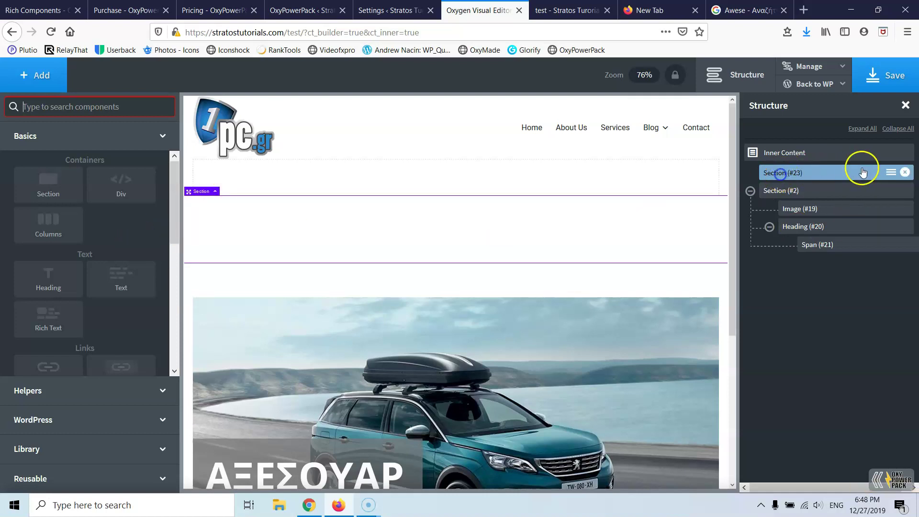
{"action": "left_click", "coordinate": [891, 175]}
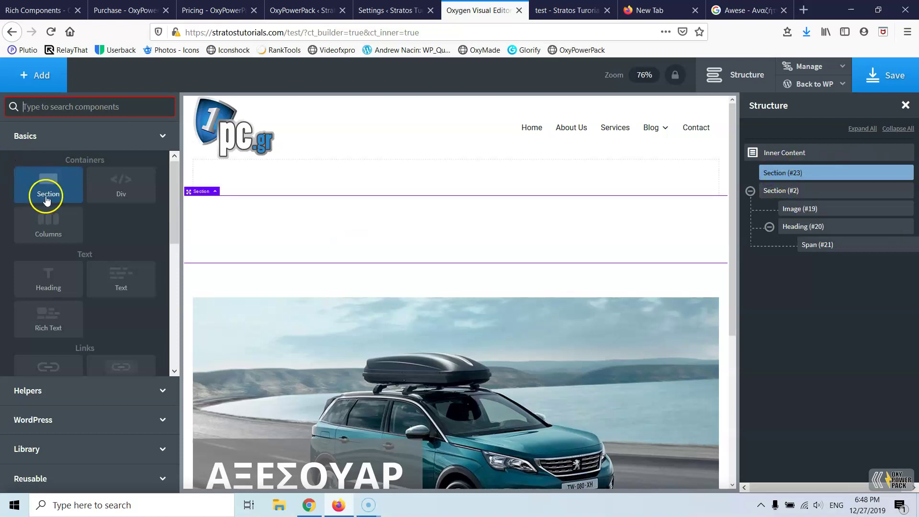
{"action": "left_click", "coordinate": [52, 280]}
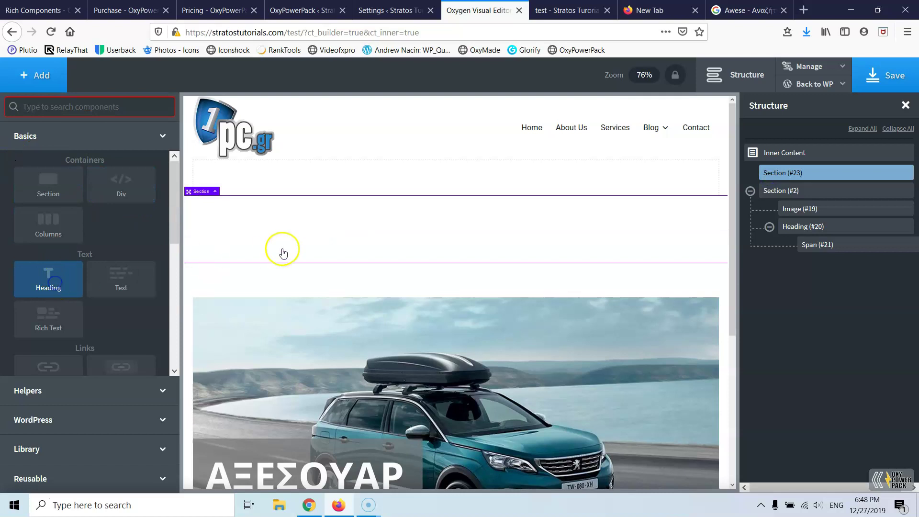
{"action": "left_click", "coordinate": [342, 206]}
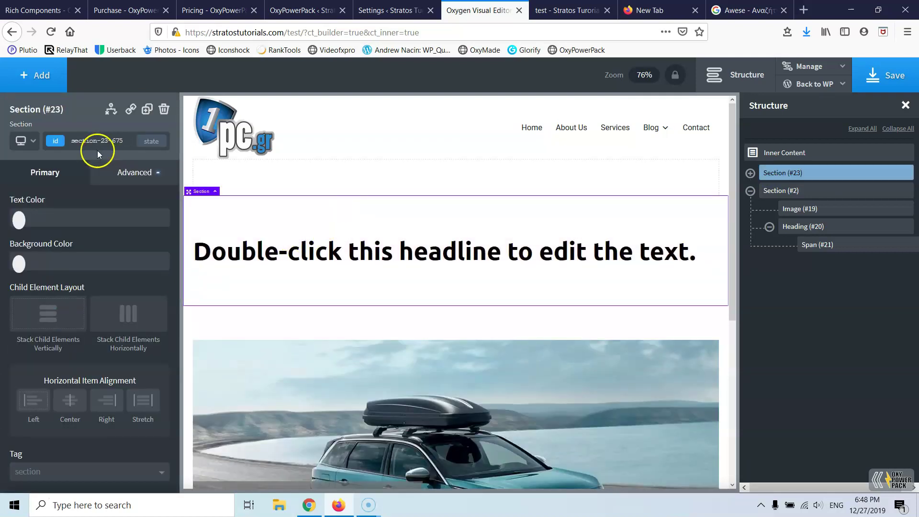
- Set contact.jpg as the background image of Section (#23) and enlarge the section's top and bottom padding
{"action": "left_click", "coordinate": [129, 174]}
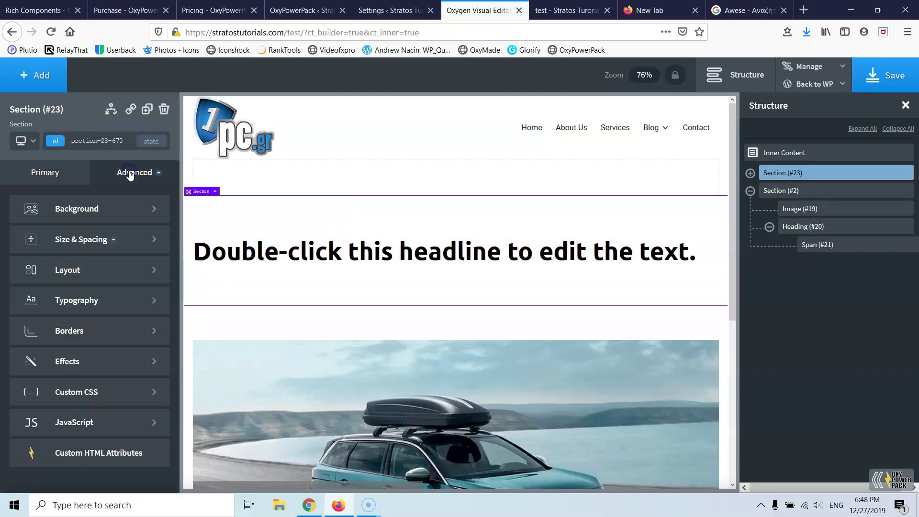
{"action": "left_click", "coordinate": [74, 211]}
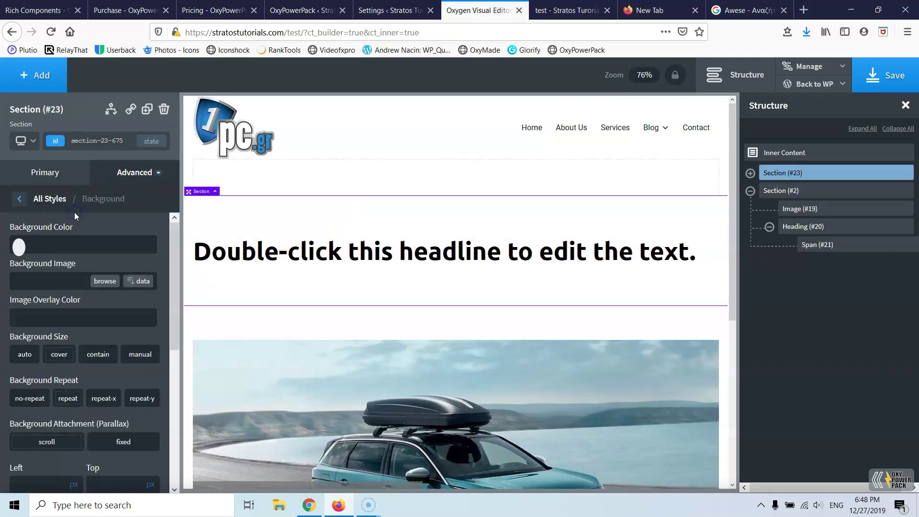
{"action": "left_click", "coordinate": [103, 282]}
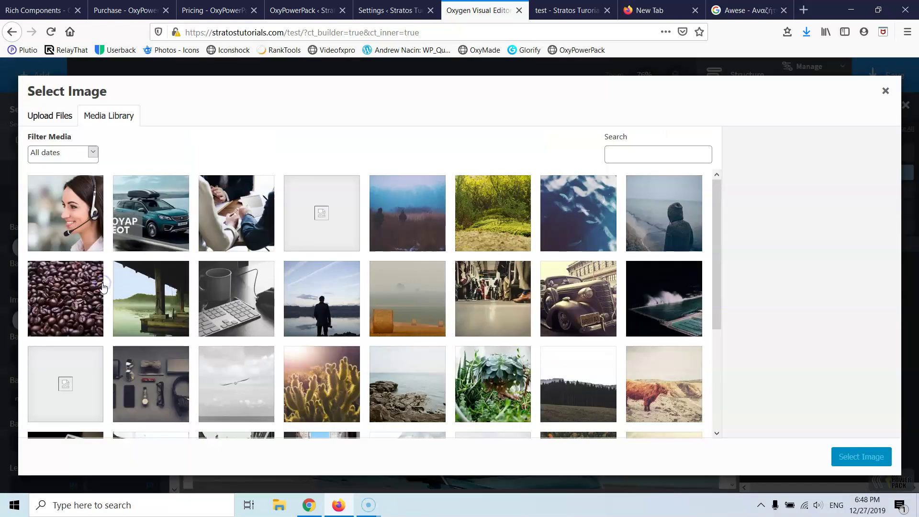
{"action": "left_click", "coordinate": [65, 210]}
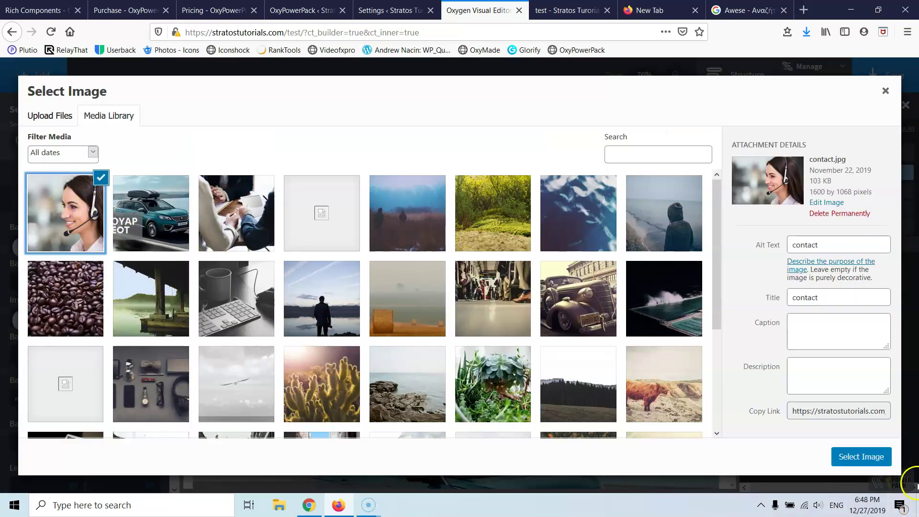
{"action": "left_click", "coordinate": [869, 456]}
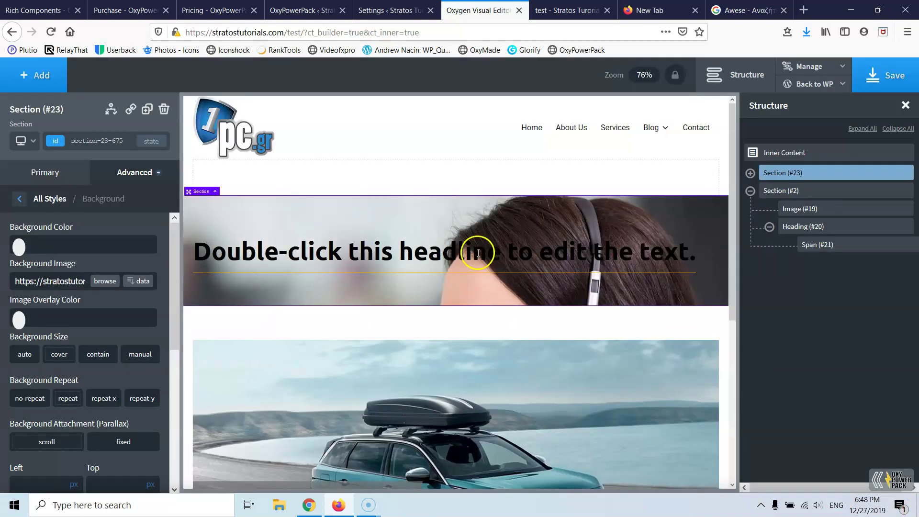
{"action": "left_click_drag", "start_coordinate": [448, 211], "coordinate": [441, 276]}
{"action": "left_click_drag", "start_coordinate": [446, 351], "coordinate": [431, 438]}
- Replace the new heading's placeholder text with "Contact" and finish the text editing
{"action": "left_click", "coordinate": [415, 317]}
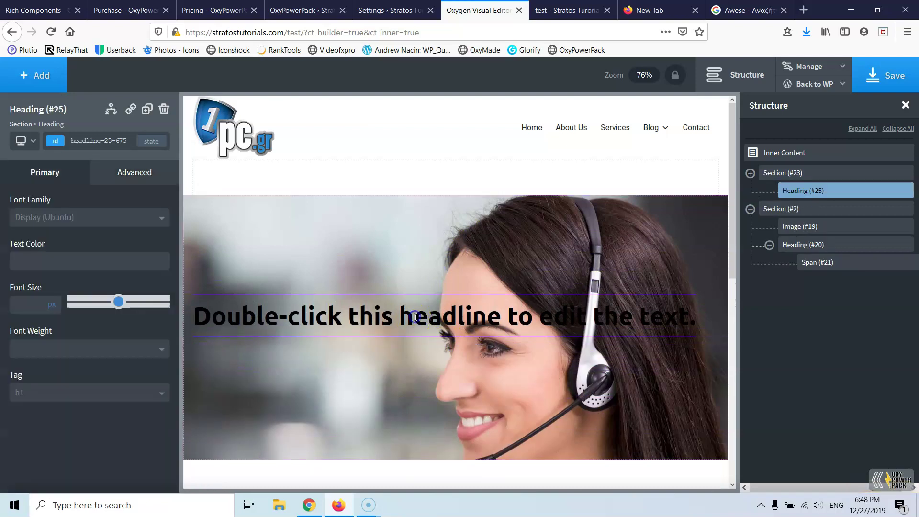
{"action": "double_click", "coordinate": [415, 317]}
{"action": "type", "text": "srt"}
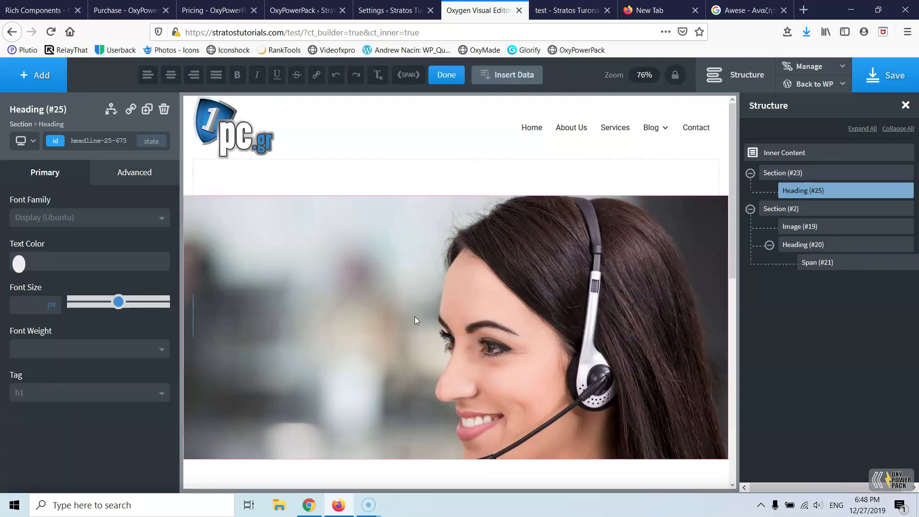
{"action": "type", "text": "ct"}
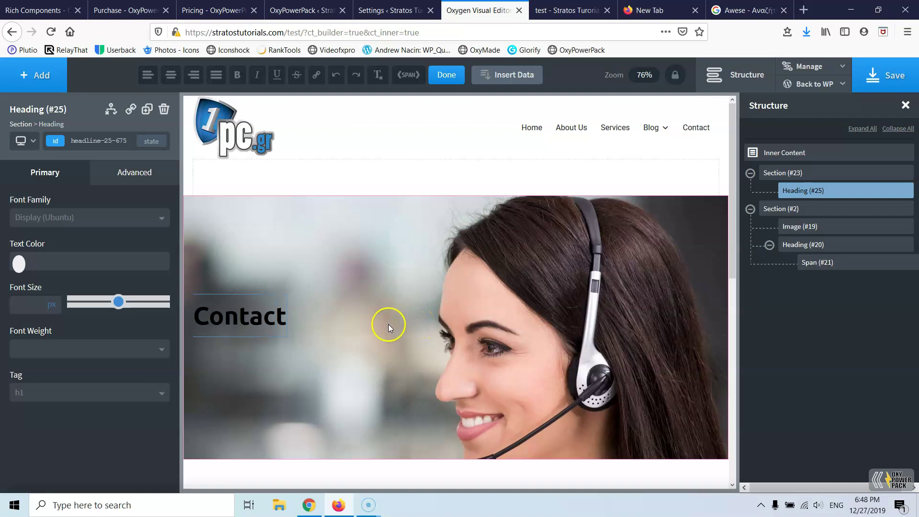
{"action": "scroll", "coordinate": [405, 322], "scroll_direction": "down", "scroll_amount": 2}
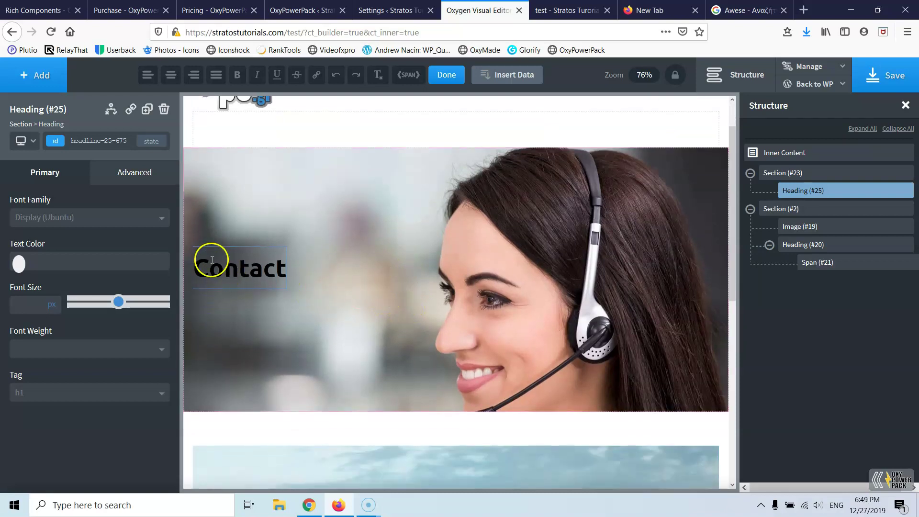
{"action": "left_click", "coordinate": [891, 484]}
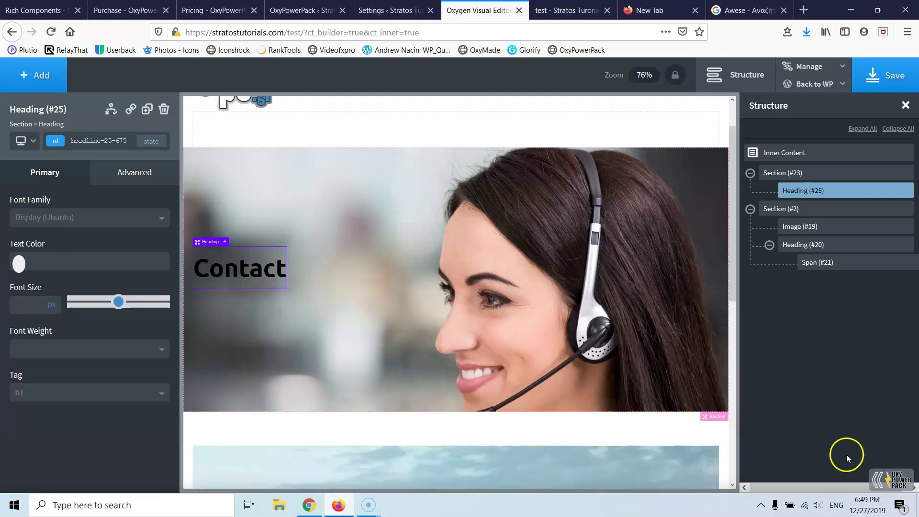
- Apply the OxyPowerPack Parallax Effect to the Contact heading with a parallax speed value of 2
{"action": "left_click", "coordinate": [888, 485]}
{"action": "left_click", "coordinate": [526, 299]}
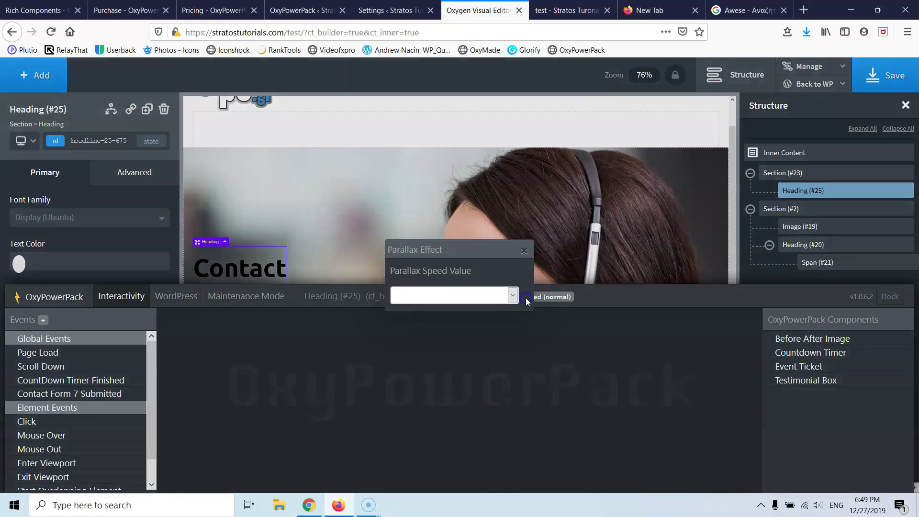
{"action": "left_click", "coordinate": [505, 296]}
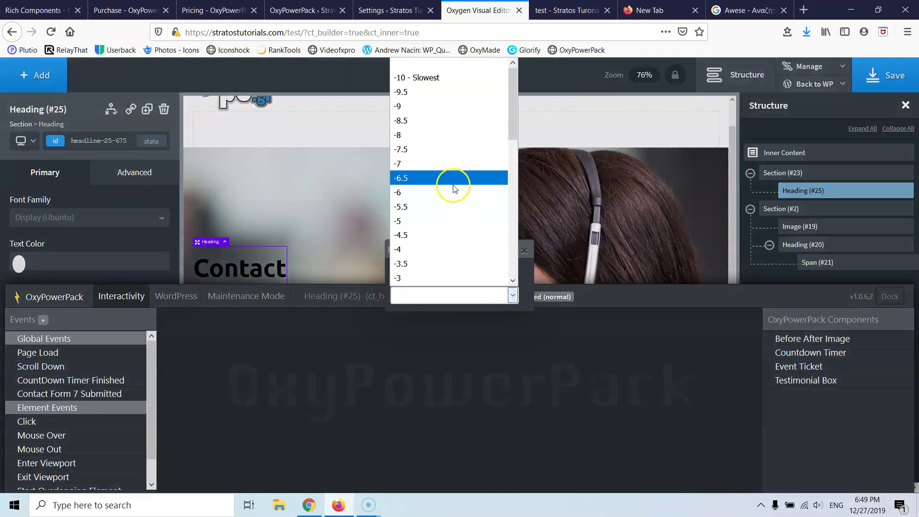
{"action": "scroll", "coordinate": [449, 210], "scroll_direction": "down", "scroll_amount": 4}
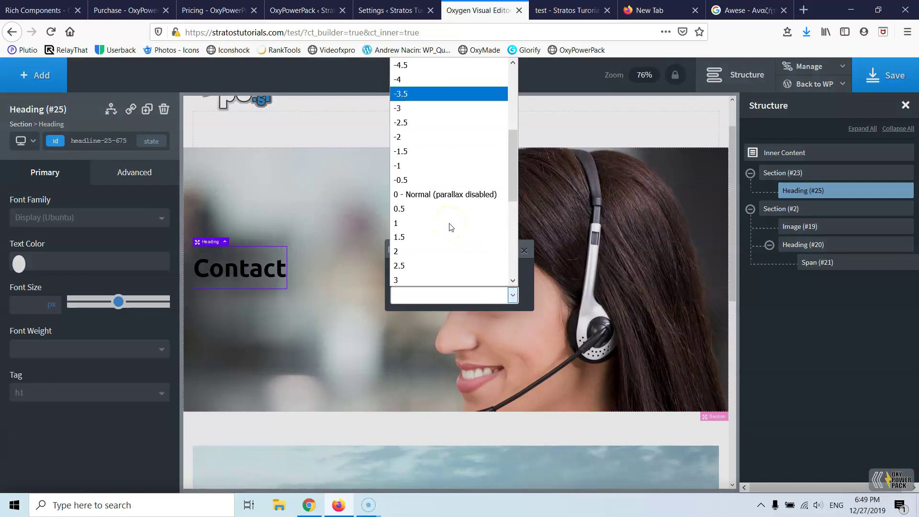
{"action": "left_click", "coordinate": [423, 207]}
{"action": "left_click", "coordinate": [422, 206]}
- Save the page and reload the live test page with the Contact section
{"action": "left_click", "coordinate": [885, 75]}
{"action": "left_click", "coordinate": [567, 10]}
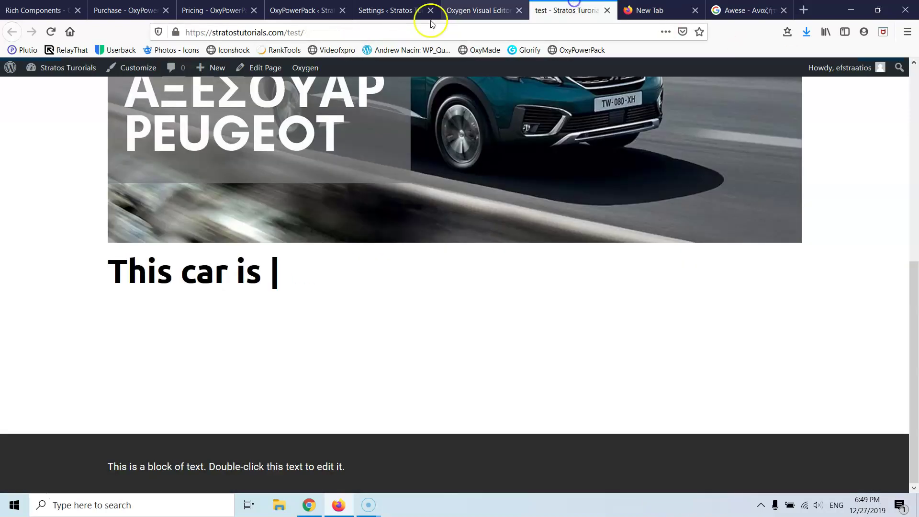
{"action": "left_click", "coordinate": [52, 33]}
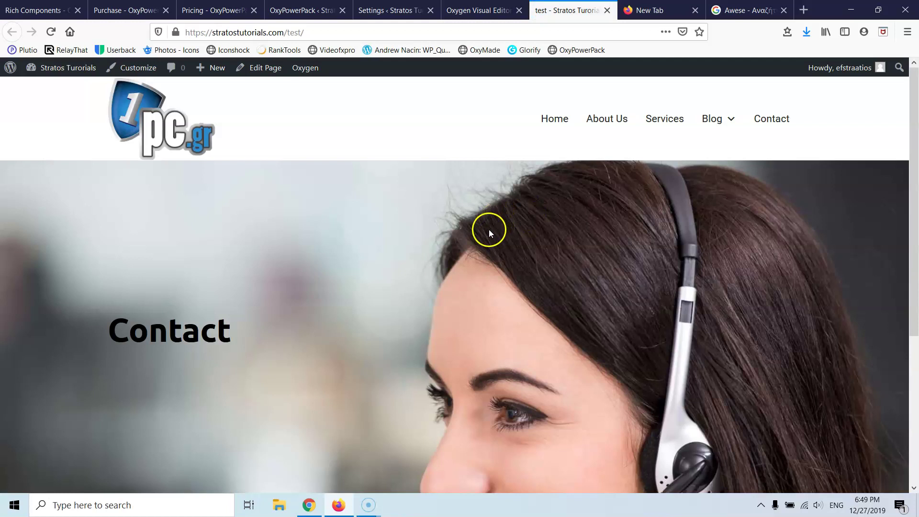
- Examine how the Contact heading moves against its background image while scrolling the live page
{"action": "scroll", "coordinate": [490, 234], "scroll_direction": "down", "scroll_amount": 1}
{"action": "scroll", "coordinate": [487, 231], "scroll_direction": "down", "scroll_amount": 2}
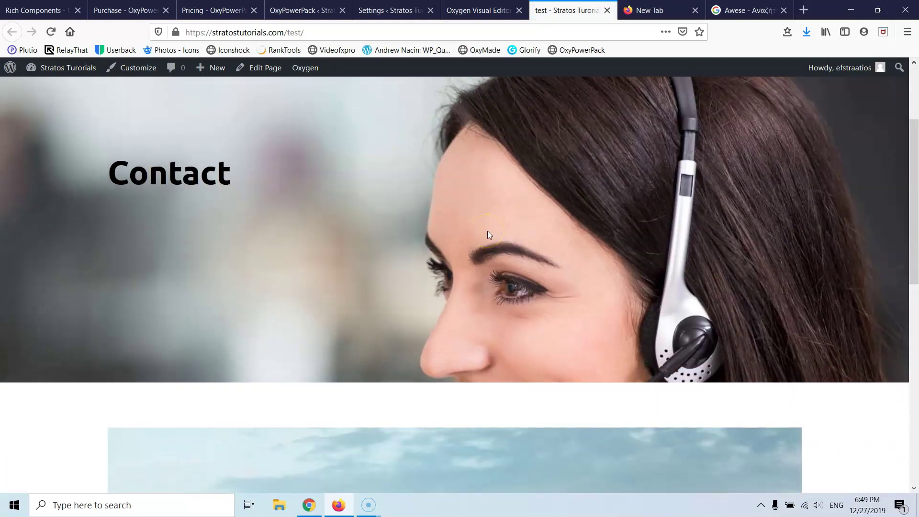
{"action": "scroll", "coordinate": [487, 231], "scroll_direction": "down", "scroll_amount": 1}
{"action": "scroll", "coordinate": [487, 231], "scroll_direction": "down", "scroll_amount": 1}
{"action": "scroll", "coordinate": [487, 231], "scroll_direction": "up", "scroll_amount": 5}
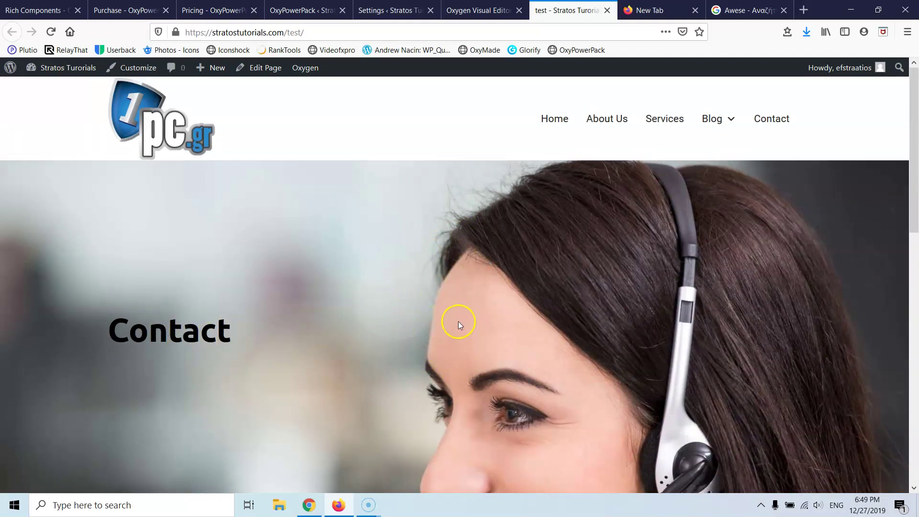
{"action": "scroll", "coordinate": [455, 317], "scroll_direction": "down", "scroll_amount": 3}
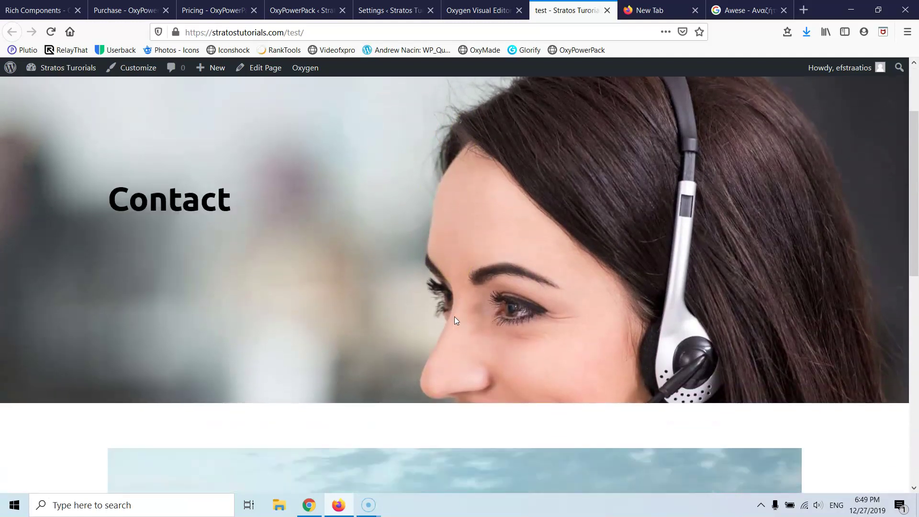
{"action": "scroll", "coordinate": [455, 316], "scroll_direction": "down", "scroll_amount": 2}
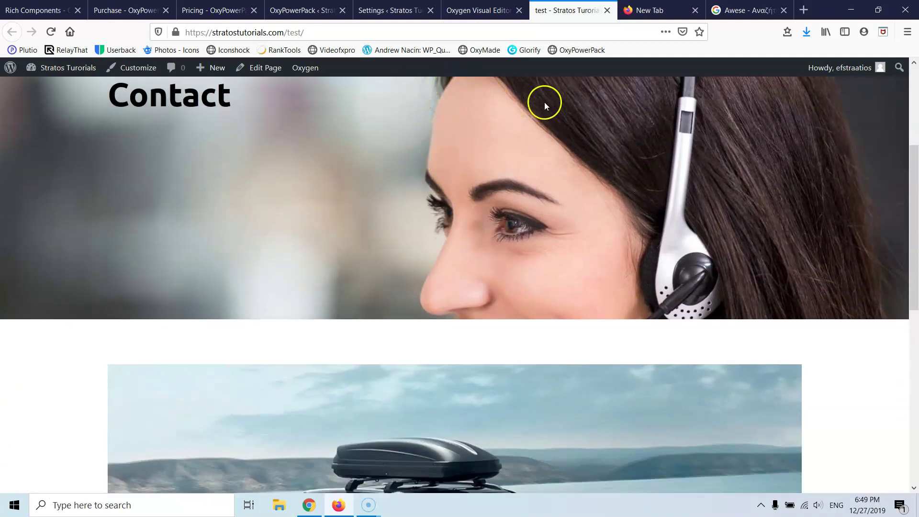
{"action": "scroll", "coordinate": [474, 215], "scroll_direction": "up", "scroll_amount": 5}
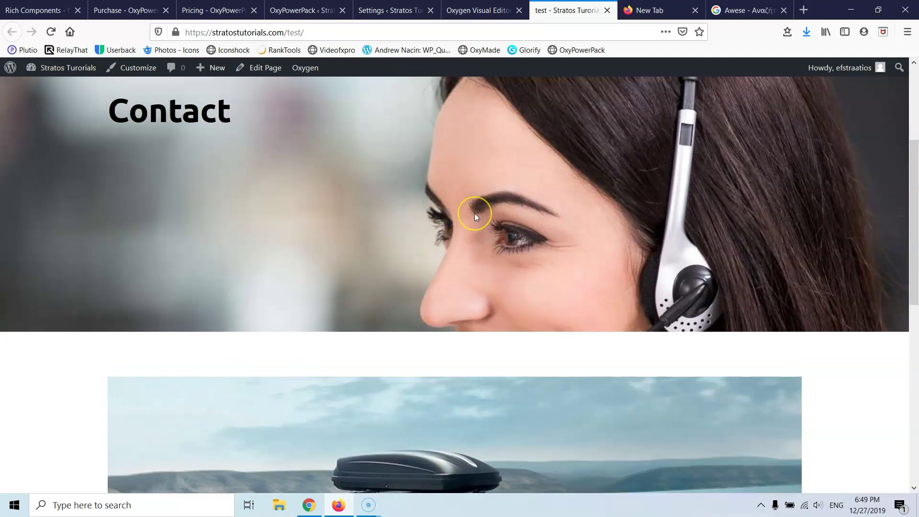
{"action": "scroll", "coordinate": [475, 217], "scroll_direction": "down", "scroll_amount": 4}
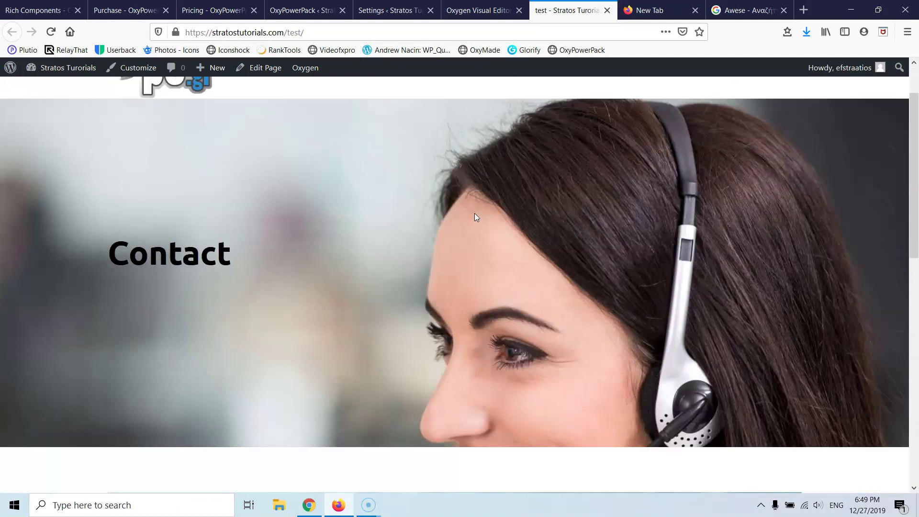
{"action": "scroll", "coordinate": [475, 216], "scroll_direction": "up", "scroll_amount": 3}
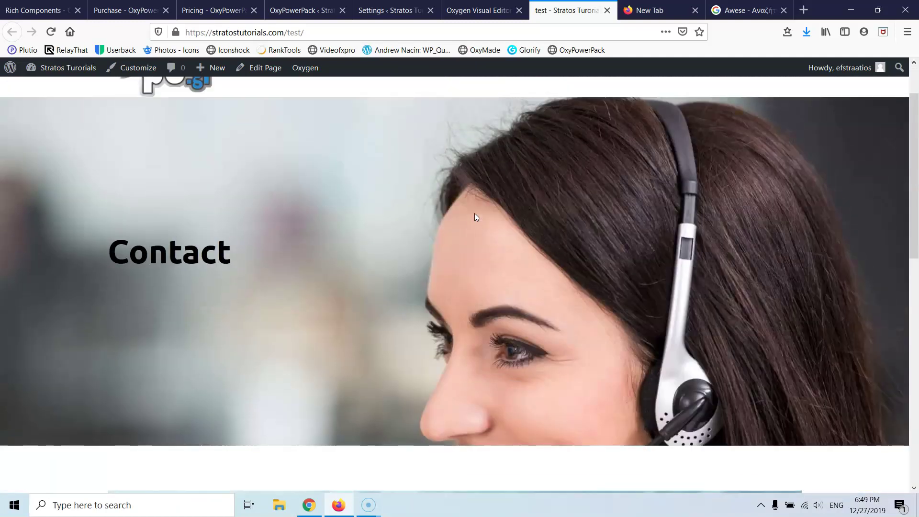
{"action": "scroll", "coordinate": [475, 214], "scroll_direction": "down", "scroll_amount": 4}
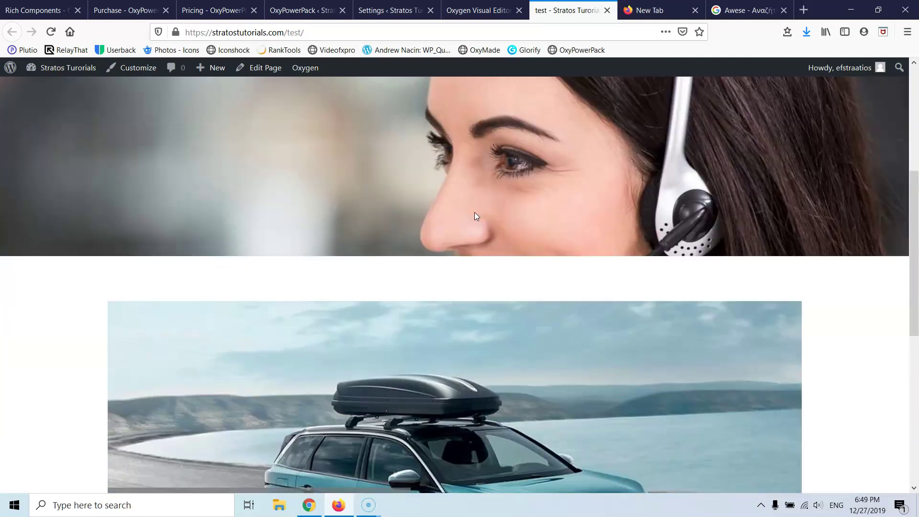
{"action": "scroll", "coordinate": [474, 216], "scroll_direction": "up", "scroll_amount": 4}
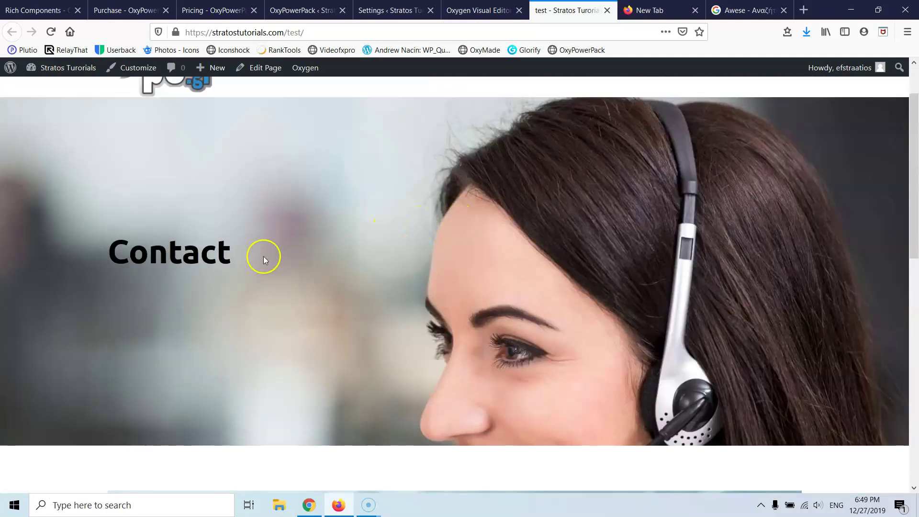
- Back in the page editor, set the Contact heading's parallax speed to -4.5, save, and return to the live page
{"action": "left_click", "coordinate": [490, 5]}
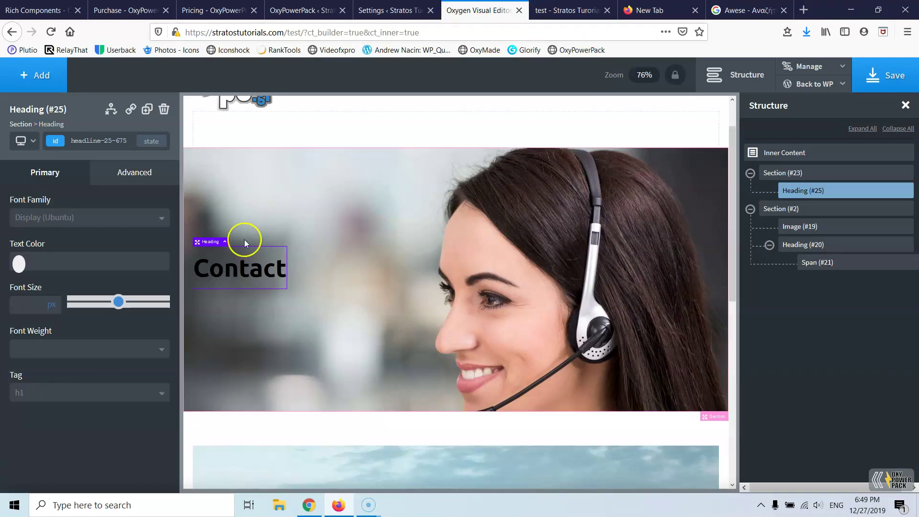
{"action": "left_click", "coordinate": [888, 479]}
{"action": "left_click", "coordinate": [522, 300]}
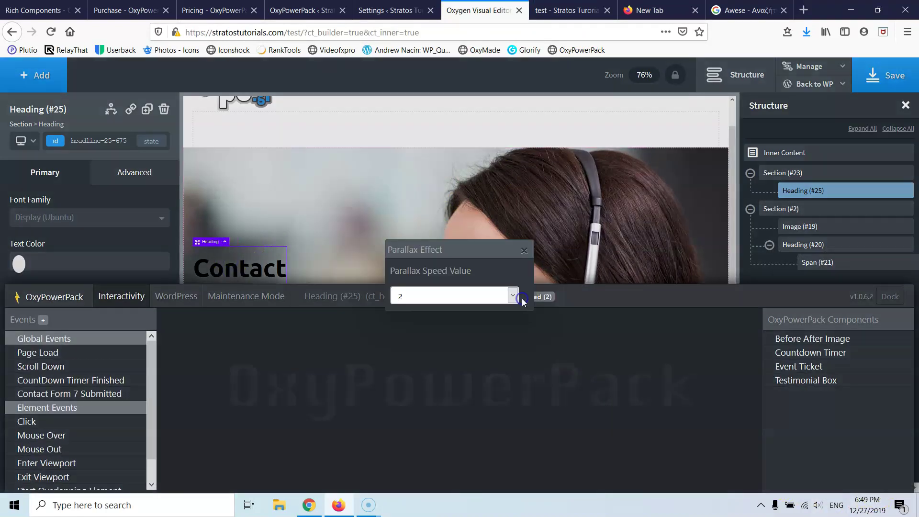
{"action": "left_click", "coordinate": [480, 301]}
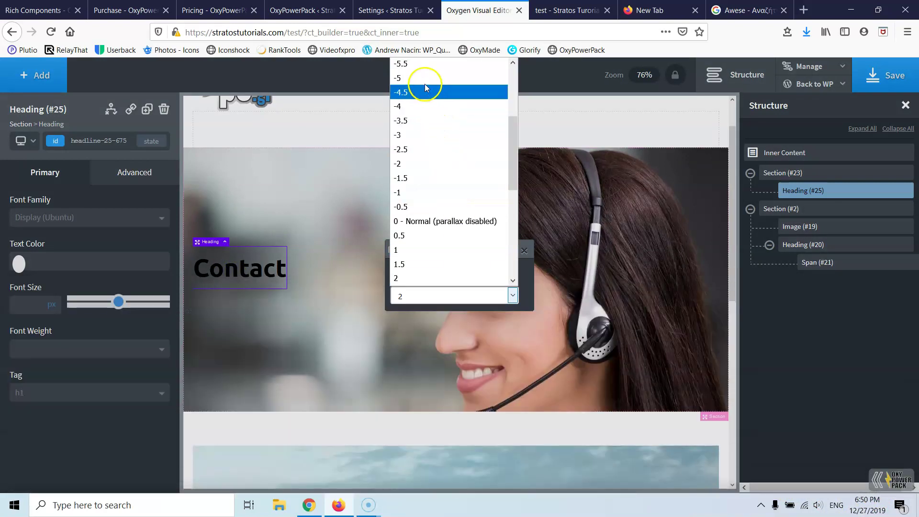
{"action": "left_click", "coordinate": [425, 89]}
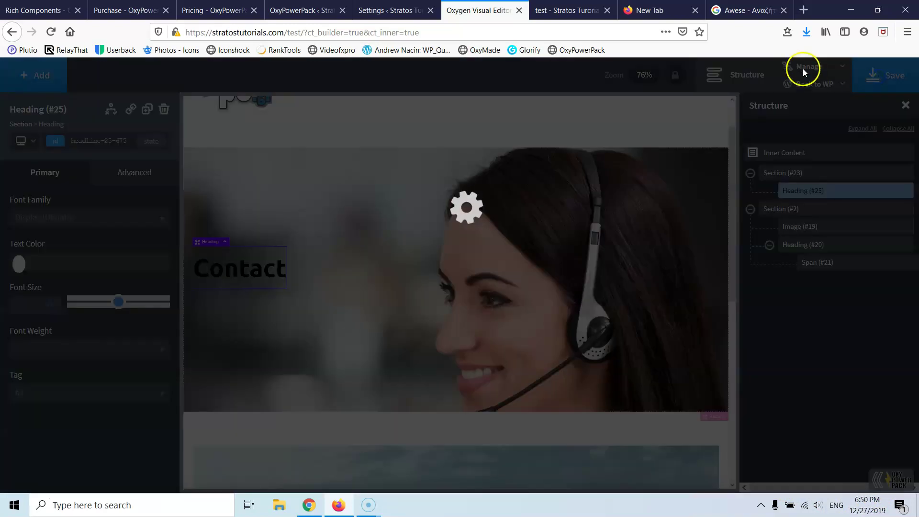
{"action": "key", "text": "ctrl+Tab"}
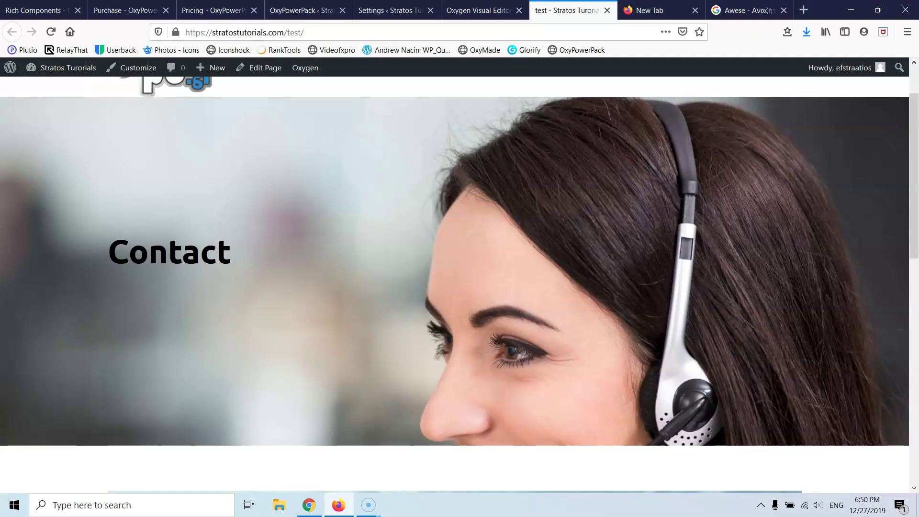
- Reload the live test page and examine how the Contact heading moves at its changed parallax speed while scrolling
{"action": "left_click", "coordinate": [51, 32]}
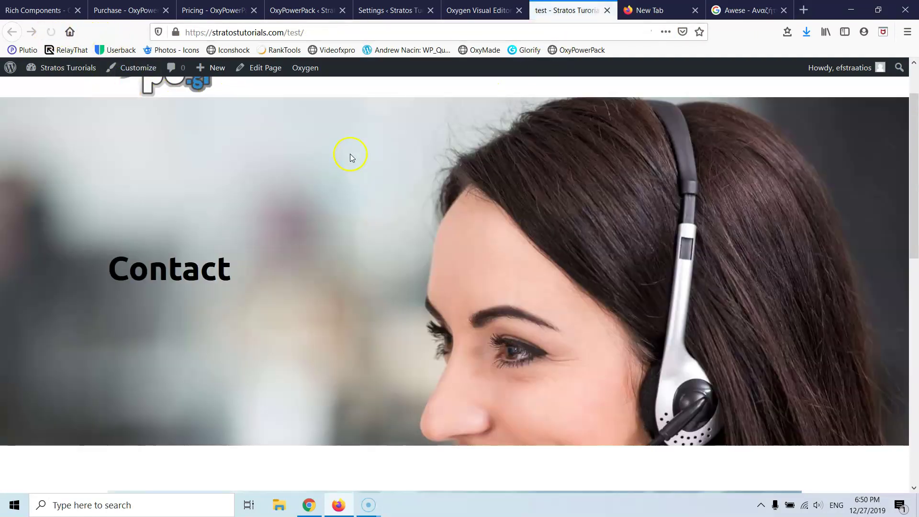
{"action": "scroll", "coordinate": [361, 162], "scroll_direction": "down", "scroll_amount": 4}
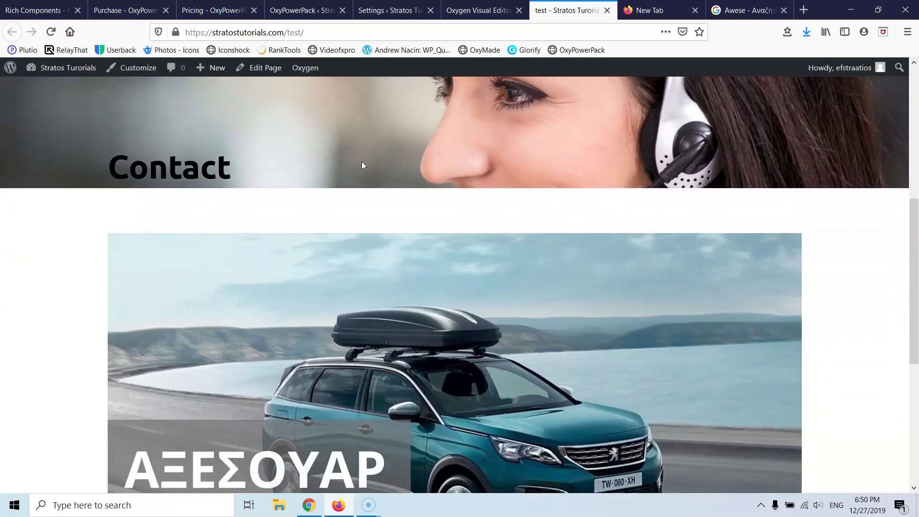
{"action": "scroll", "coordinate": [361, 163], "scroll_direction": "down", "scroll_amount": 1}
{"action": "left_click", "coordinate": [432, 182]}
{"action": "scroll", "coordinate": [432, 182], "scroll_direction": "up", "scroll_amount": 5}
- Back in the page editor, add a second heading to the Contact section
{"action": "left_click", "coordinate": [472, 9]}
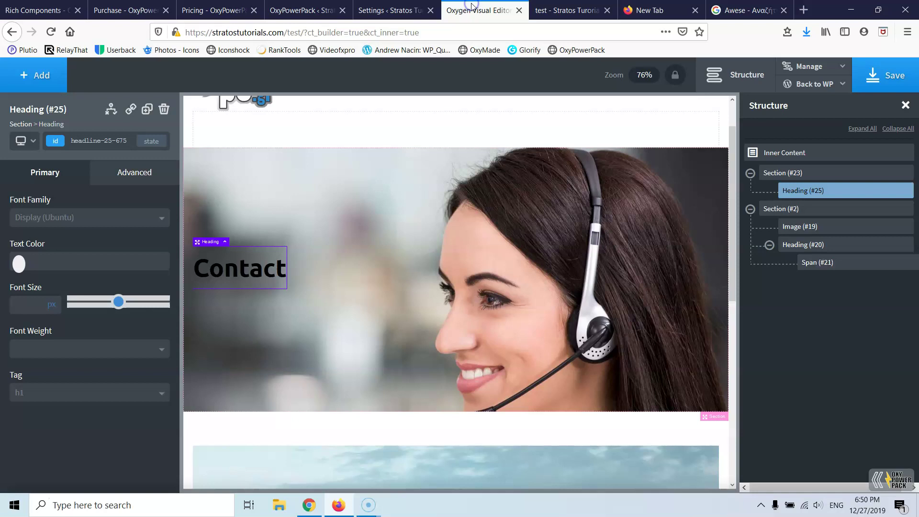
{"action": "left_click", "coordinate": [324, 263]}
{"action": "left_click", "coordinate": [38, 77]}
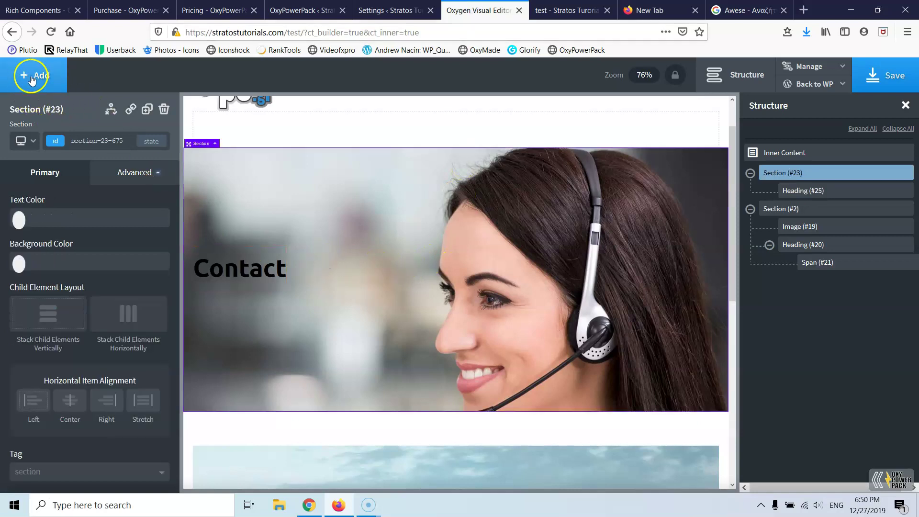
{"action": "left_click", "coordinate": [57, 276]}
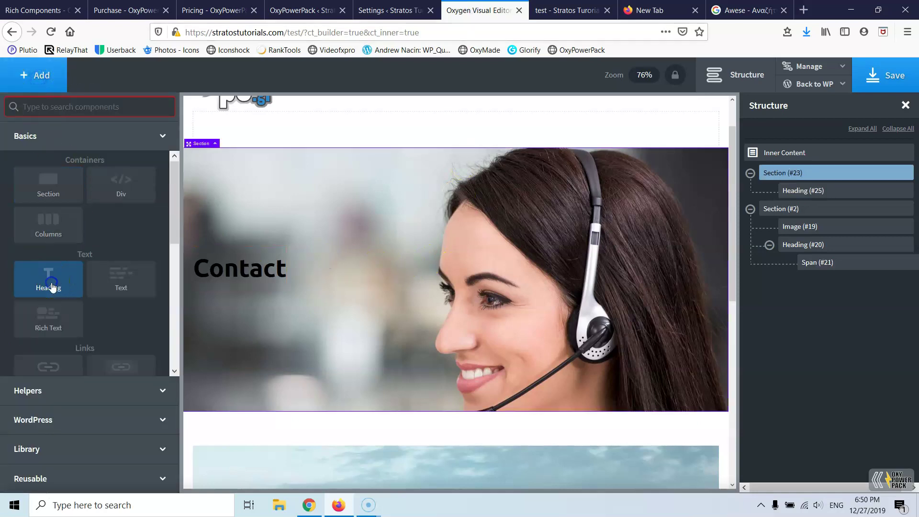
- Stack the Contact section's child elements horizontally and change the new heading's text to "me"
{"action": "left_click", "coordinate": [343, 226]}
{"action": "left_click", "coordinate": [117, 312]}
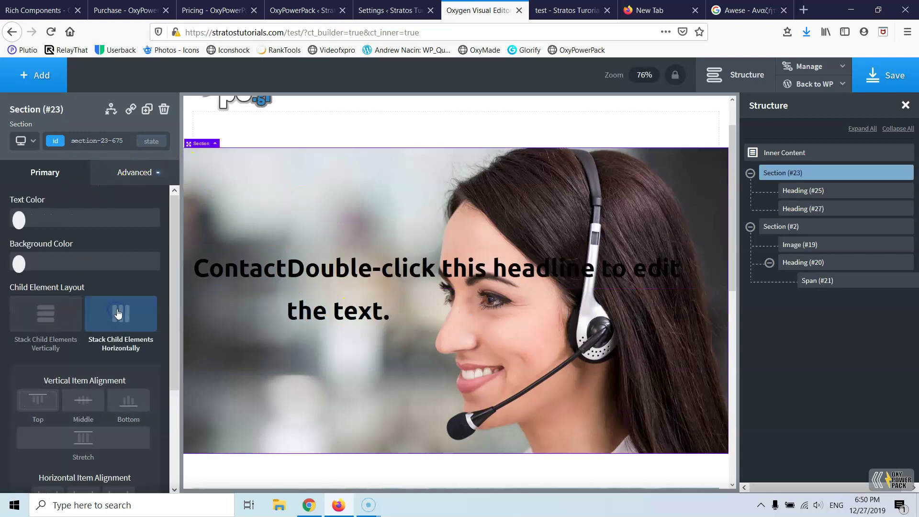
{"action": "double_click", "coordinate": [415, 265]}
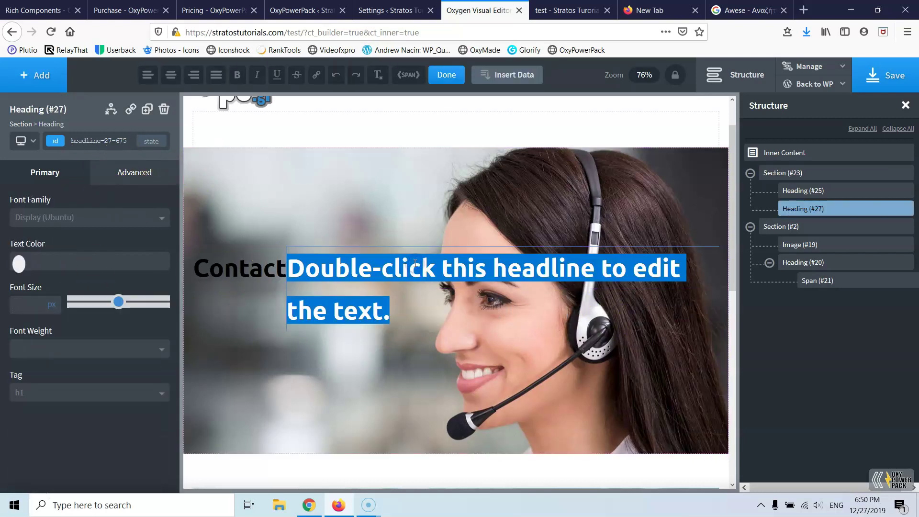
{"action": "type", "text": "me"}
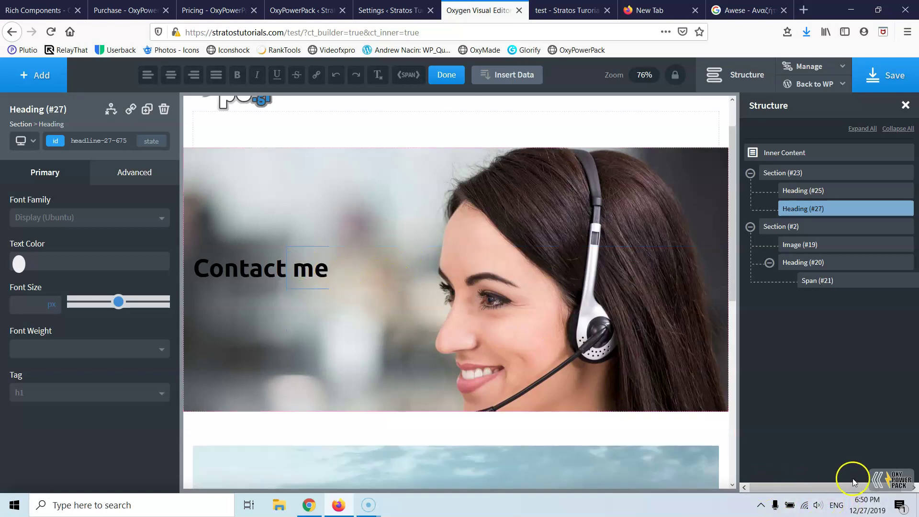
- Apply the OxyPowerPack parallax effect to the "me" heading with a speed of -4
{"action": "left_click", "coordinate": [884, 479]}
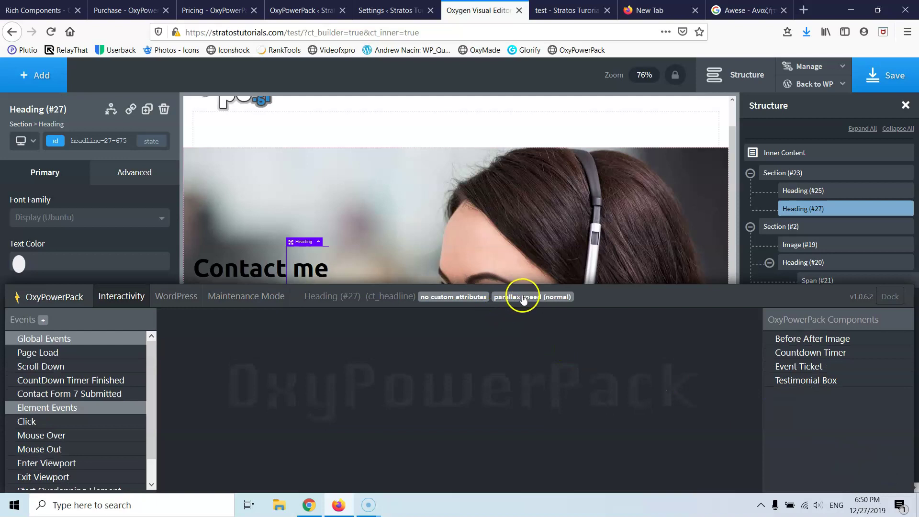
{"action": "left_click", "coordinate": [522, 299]}
{"action": "left_click", "coordinate": [511, 296]}
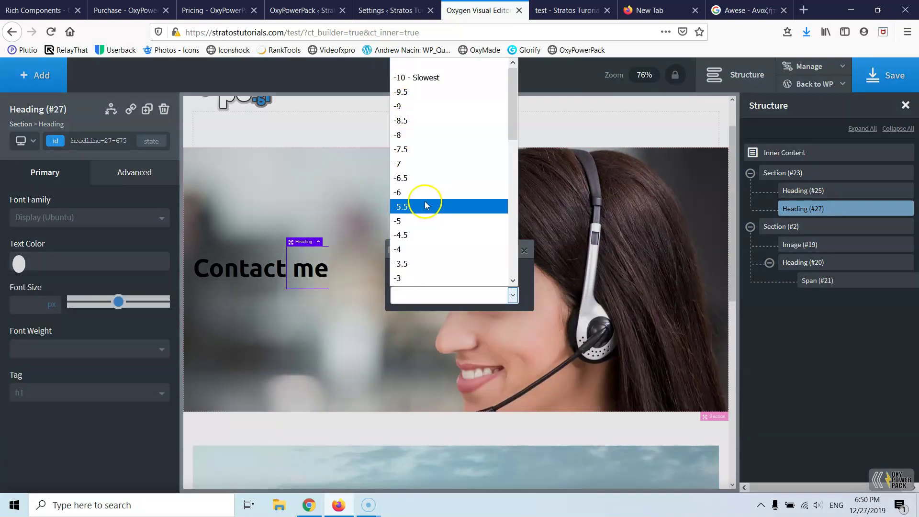
{"action": "left_click", "coordinate": [417, 251]}
- Save the page and reload the live test page with both headings
{"action": "left_click", "coordinate": [886, 75]}
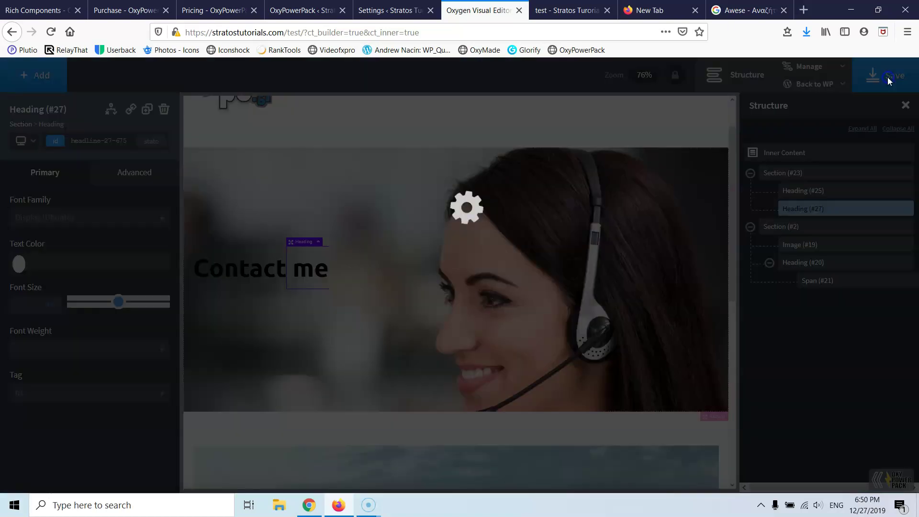
{"action": "left_click", "coordinate": [567, 10]}
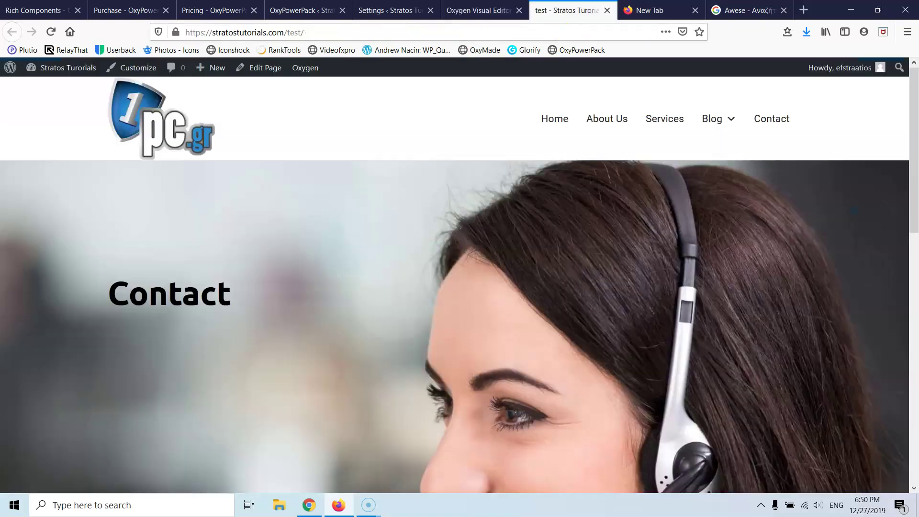
{"action": "left_click", "coordinate": [50, 32]}
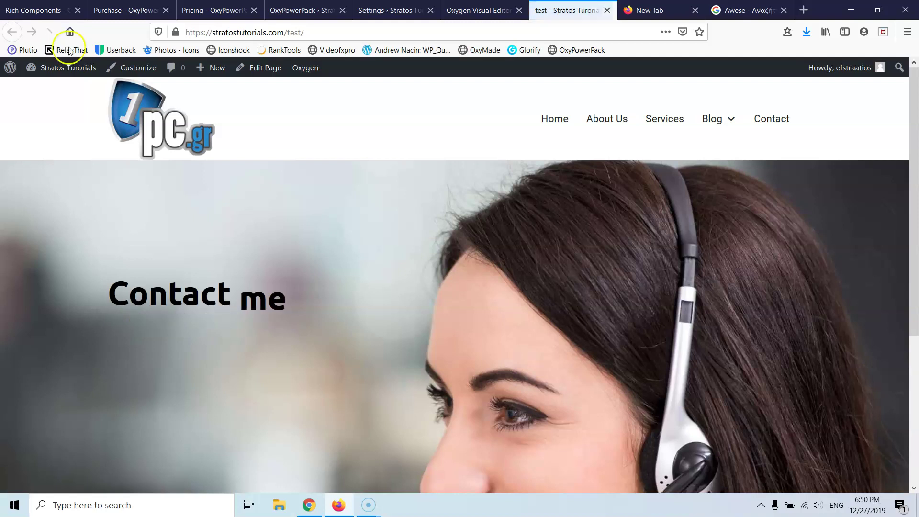
- Compare how the "Contact" and "me" headings move relative to each other while scrolling the live page up and down
{"action": "scroll", "coordinate": [272, 138], "scroll_direction": "down", "scroll_amount": 3}
{"action": "scroll", "coordinate": [321, 168], "scroll_direction": "down", "scroll_amount": 5}
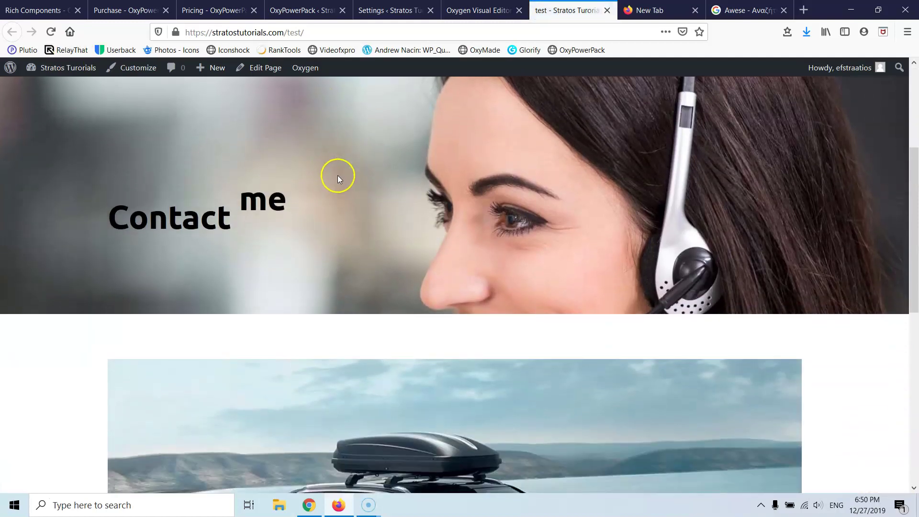
{"action": "scroll", "coordinate": [338, 176], "scroll_direction": "down", "scroll_amount": 5}
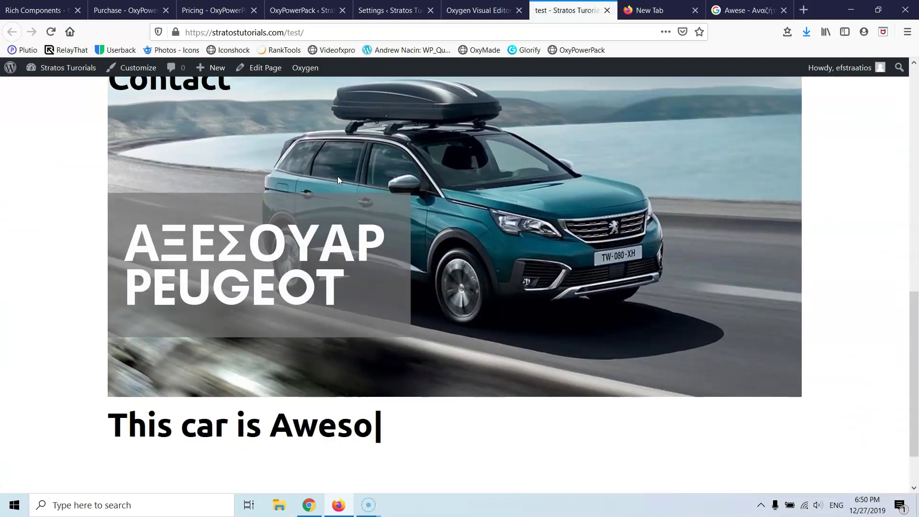
{"action": "scroll", "coordinate": [338, 176], "scroll_direction": "up", "scroll_amount": 3}
{"action": "scroll", "coordinate": [337, 177], "scroll_direction": "up", "scroll_amount": 8}
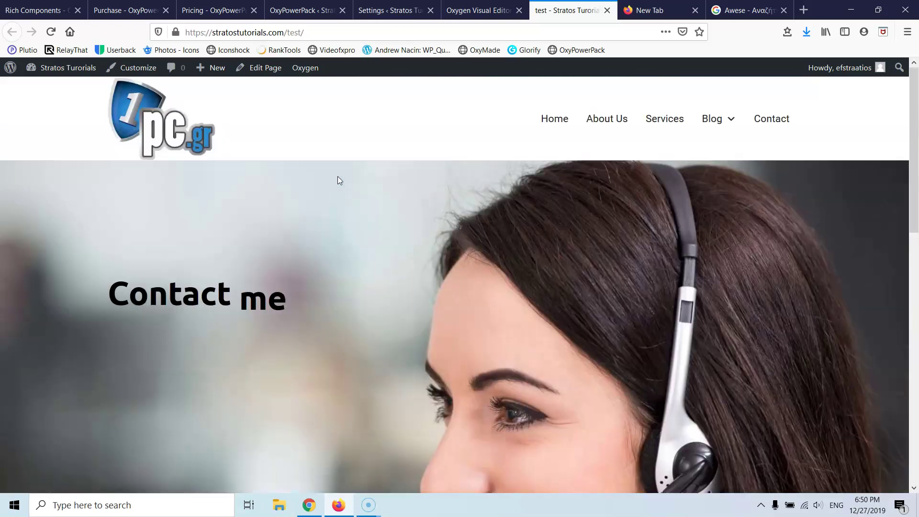
{"action": "scroll", "coordinate": [337, 176], "scroll_direction": "down", "scroll_amount": 10}
{"action": "scroll", "coordinate": [337, 176], "scroll_direction": "up", "scroll_amount": 8}
{"action": "scroll", "coordinate": [337, 176], "scroll_direction": "down", "scroll_amount": 8}
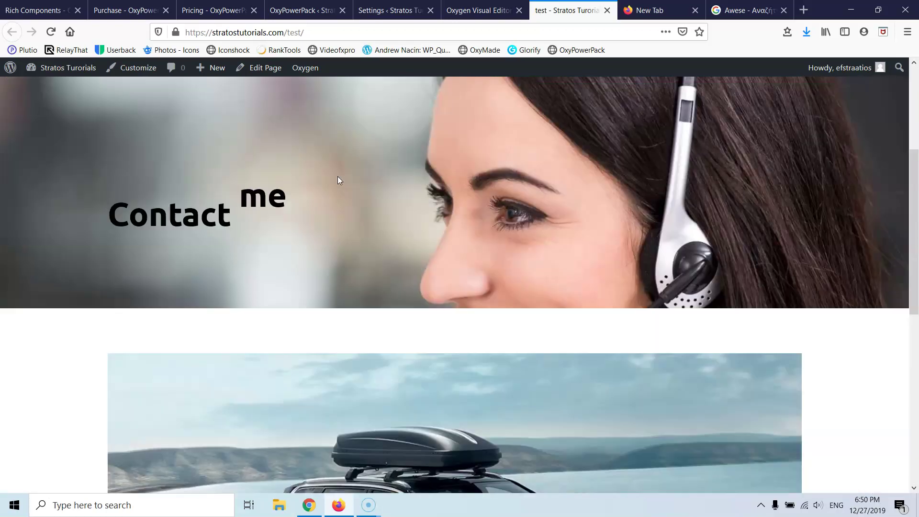
{"action": "scroll", "coordinate": [337, 177], "scroll_direction": "up", "scroll_amount": 7}
{"action": "scroll", "coordinate": [337, 181], "scroll_direction": "up", "scroll_amount": 2}
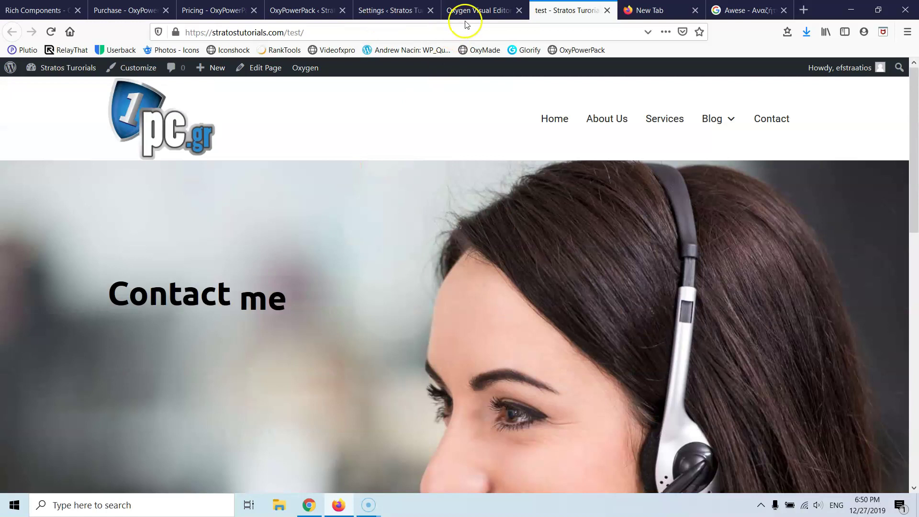
- Return to the page editor and open OxyPowerPack's Interactivity events for the "me" heading
{"action": "left_click", "coordinate": [477, 10]}
{"action": "scroll", "coordinate": [298, 328], "scroll_direction": "down", "scroll_amount": 4}
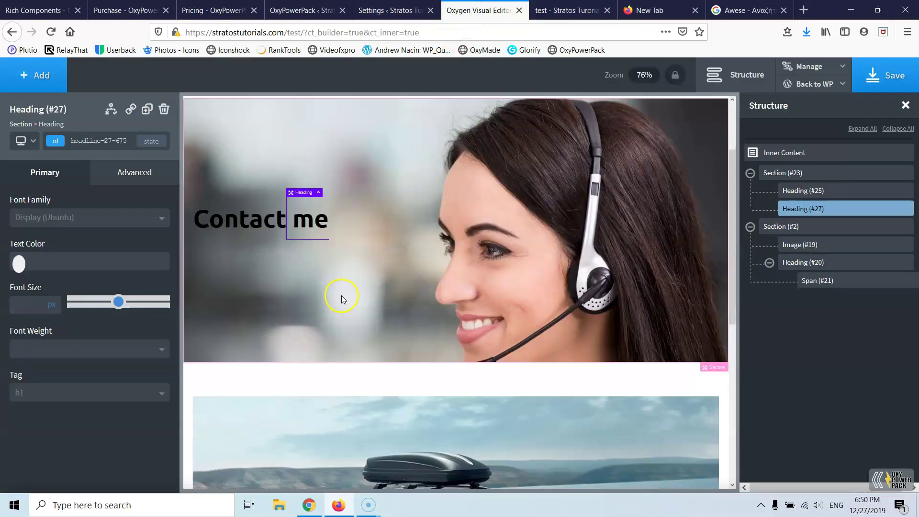
{"action": "scroll", "coordinate": [371, 304], "scroll_direction": "up", "scroll_amount": 5}
{"action": "left_click", "coordinate": [907, 489]}
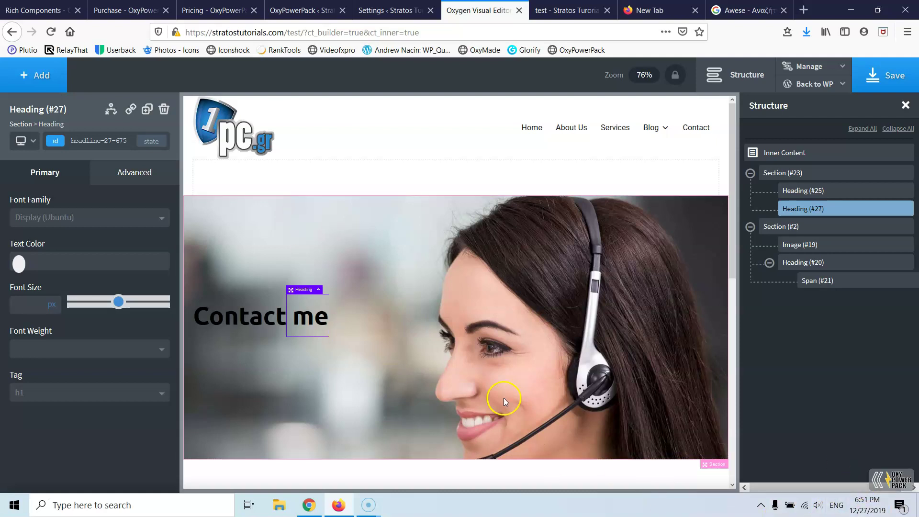
{"action": "left_click", "coordinate": [895, 479]}
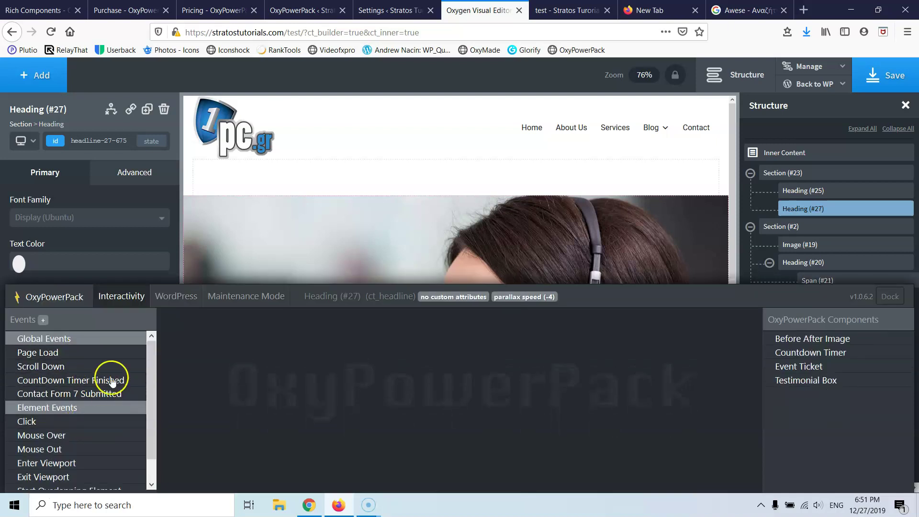
- Review the actions available for the Page Load event, then close the action list without adding one
{"action": "left_click", "coordinate": [56, 354]}
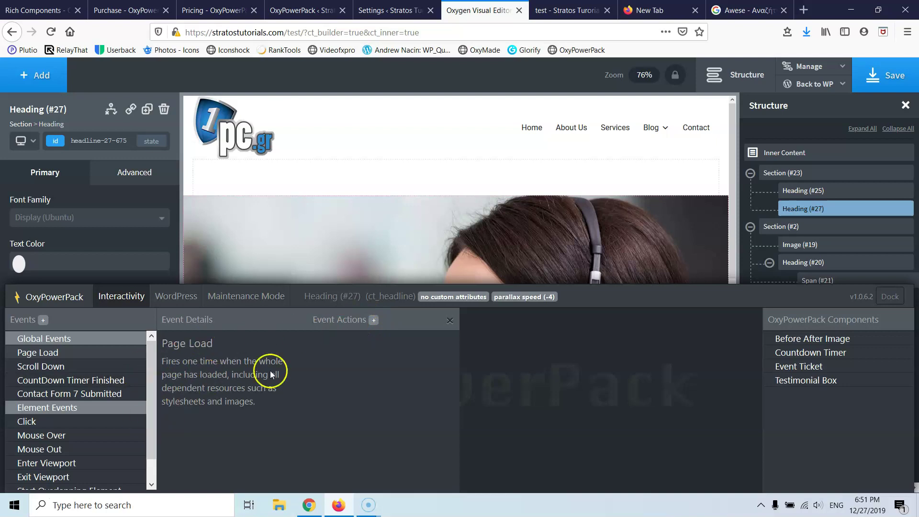
{"action": "left_click", "coordinate": [374, 321]}
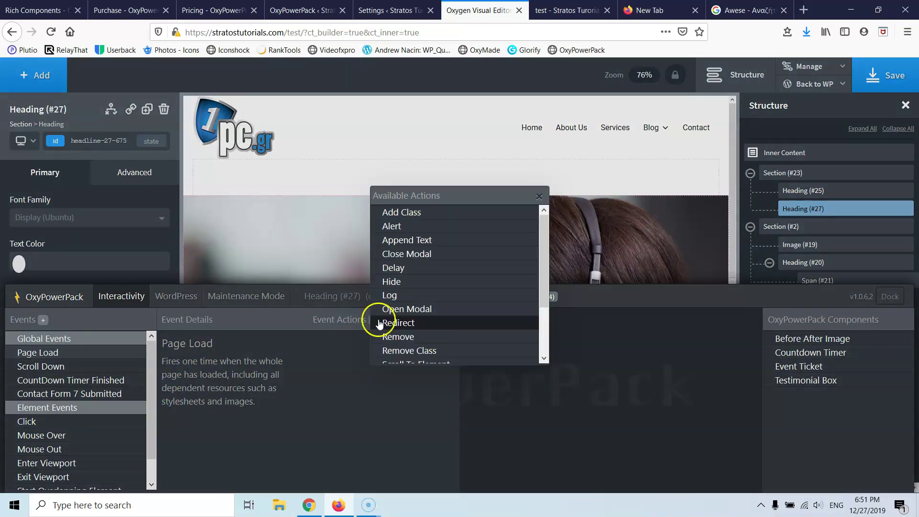
{"action": "scroll", "coordinate": [431, 288], "scroll_direction": "down", "scroll_amount": 3}
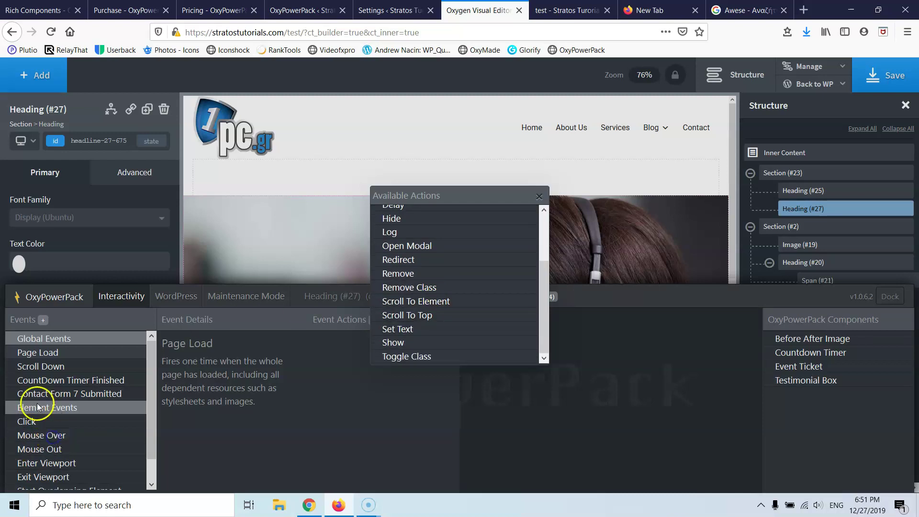
{"action": "left_click", "coordinate": [309, 189]}
{"action": "left_click", "coordinate": [540, 198]}
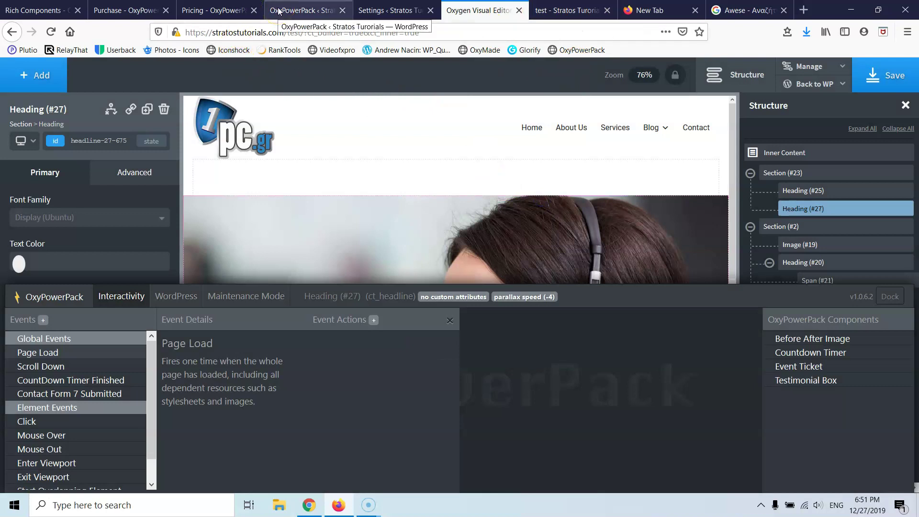
- Open youtube.com in the browser tab that holds the Google search results
{"action": "left_click", "coordinate": [739, 11]}
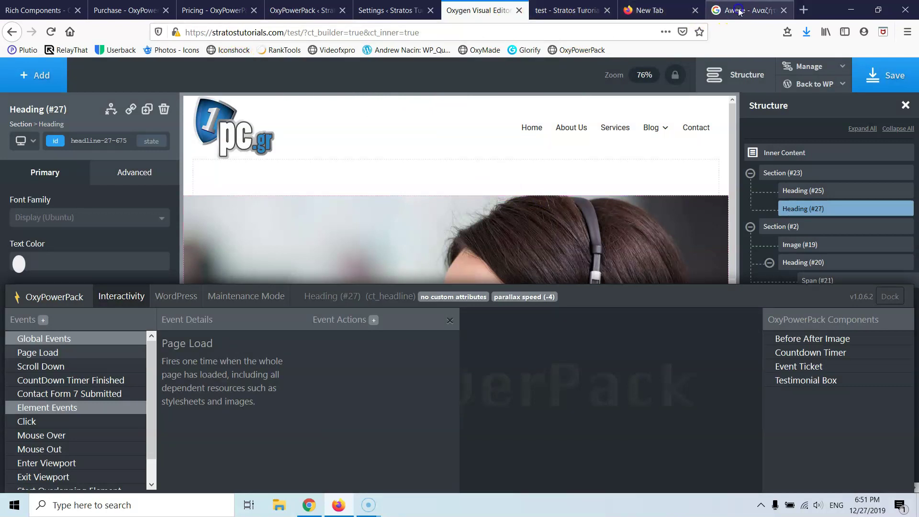
{"action": "left_click", "coordinate": [313, 34]}
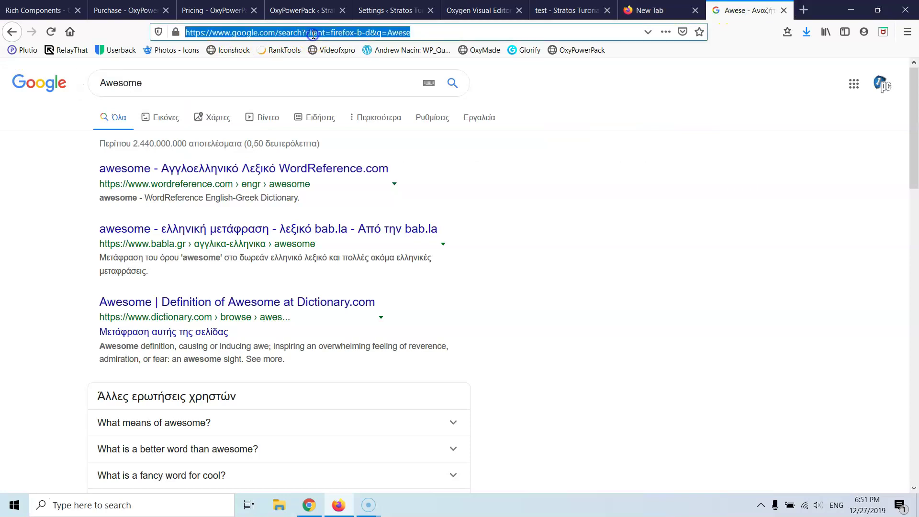
{"action": "type", "text": "youtube.com"}
{"action": "key", "text": "Return"}
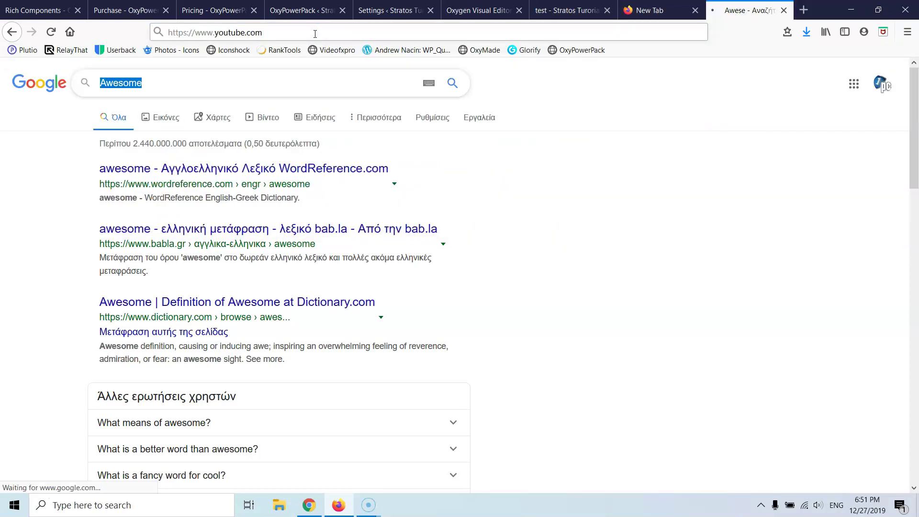
{"action": "left_click", "coordinate": [298, 28]}
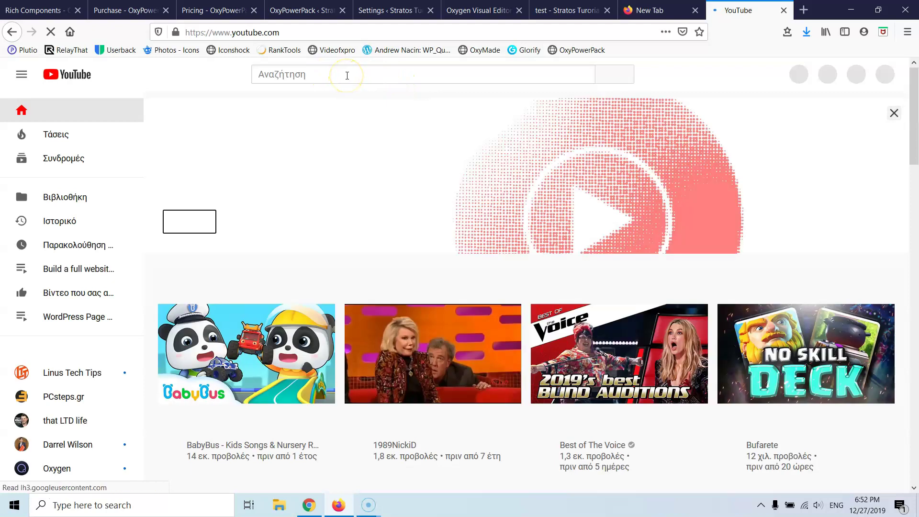
- Search YouTube for "oxypowerpack"
{"action": "left_click", "coordinate": [347, 75]}
{"action": "type", "text": "o"}
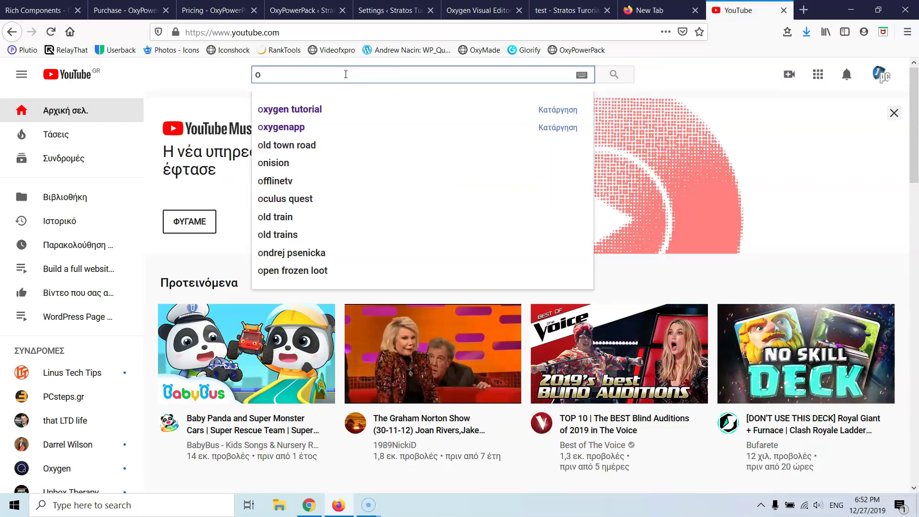
{"action": "type", "text": "xypo"}
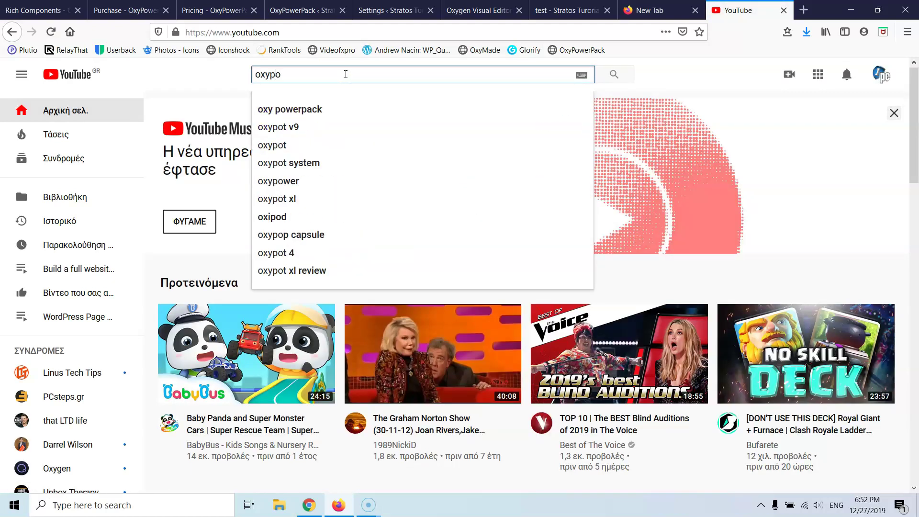
{"action": "left_click", "coordinate": [308, 106]}
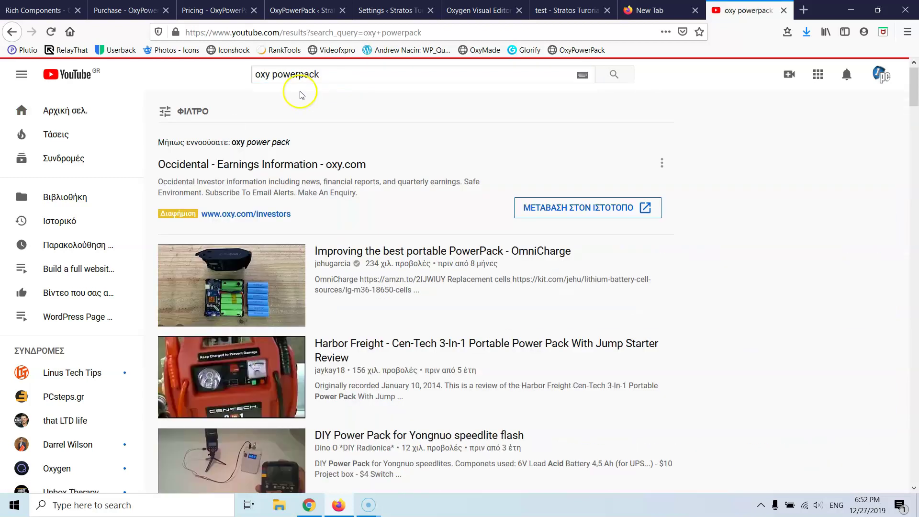
{"action": "left_click", "coordinate": [269, 74]}
{"action": "key", "text": "Return"}
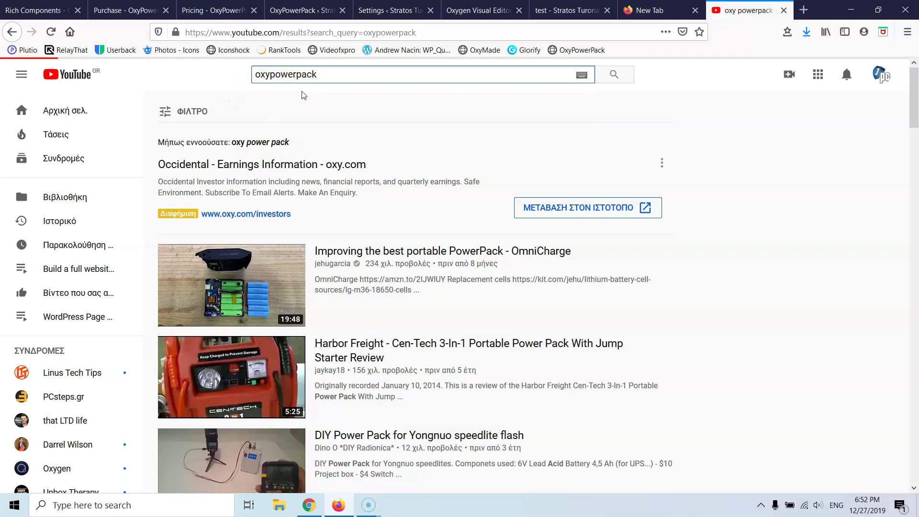
- Open the OxyPowerPack channel and its video on creating a "Scroll Back To Top" button with Oxygen Builder
{"action": "left_click", "coordinate": [337, 158]}
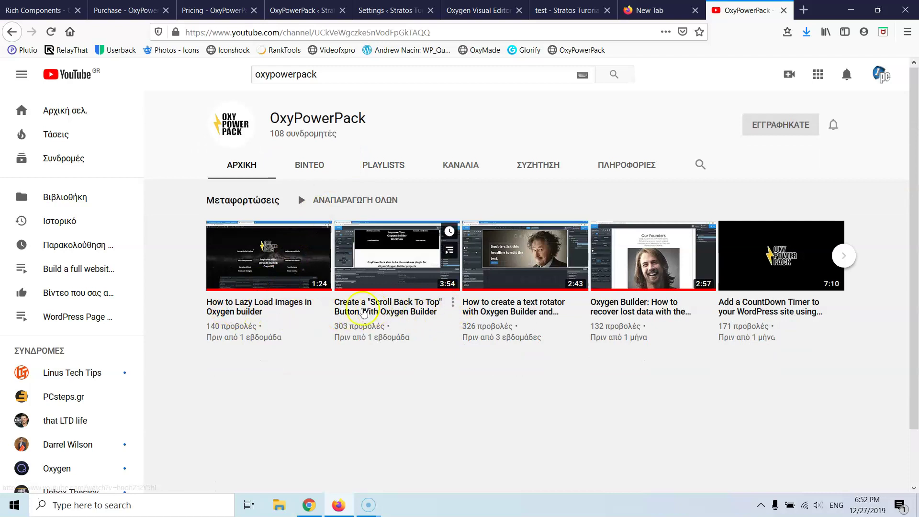
{"action": "left_click", "coordinate": [360, 311]}
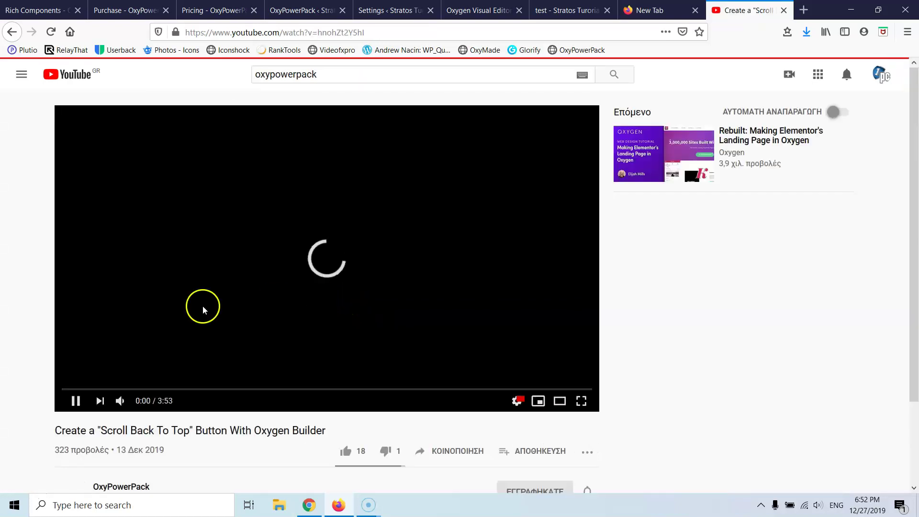
- Pause the "Scroll Back To Top" tutorial video and return to the Oxygen Visual Editor
{"action": "left_click", "coordinate": [76, 400]}
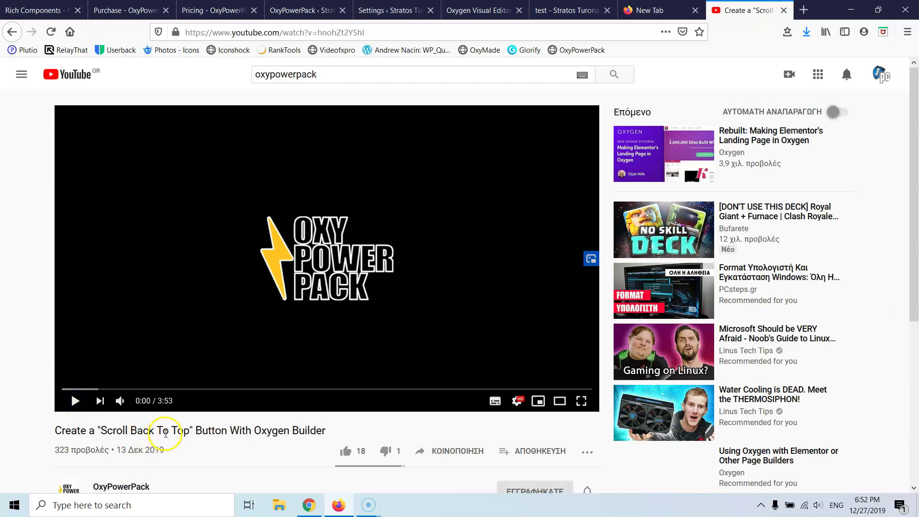
{"action": "left_click", "coordinate": [571, 14]}
{"action": "left_click", "coordinate": [468, 10]}
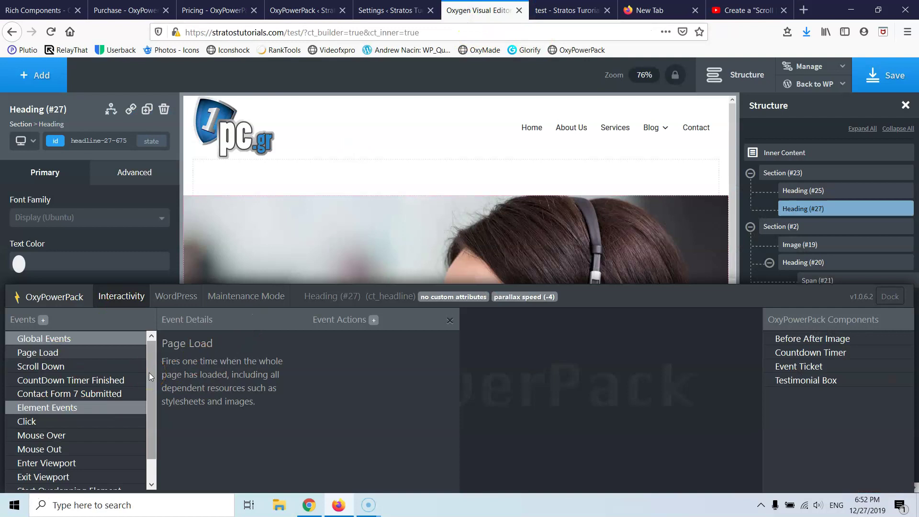
- Look through the global and element events in the Interactivity list, then close the OxyPowerPack panel
{"action": "scroll", "coordinate": [55, 387], "scroll_direction": "down", "scroll_amount": 1}
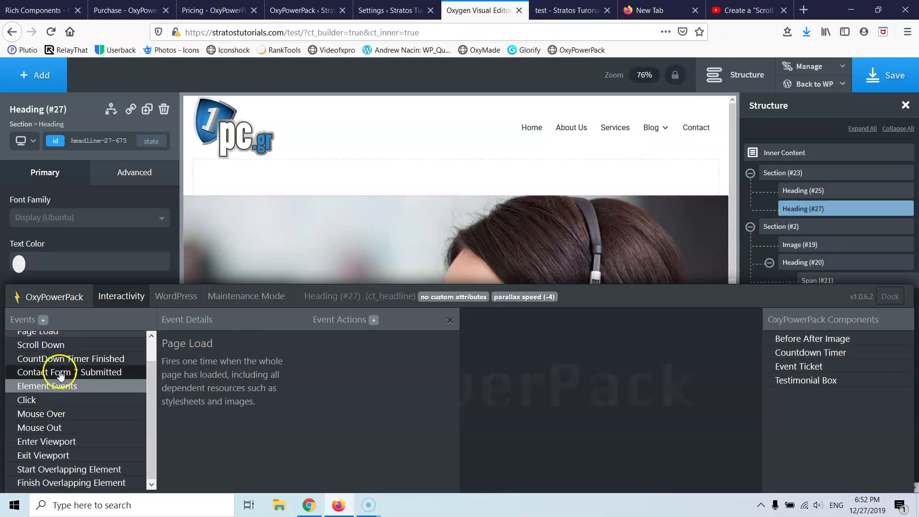
{"action": "scroll", "coordinate": [60, 386], "scroll_direction": "up", "scroll_amount": 1}
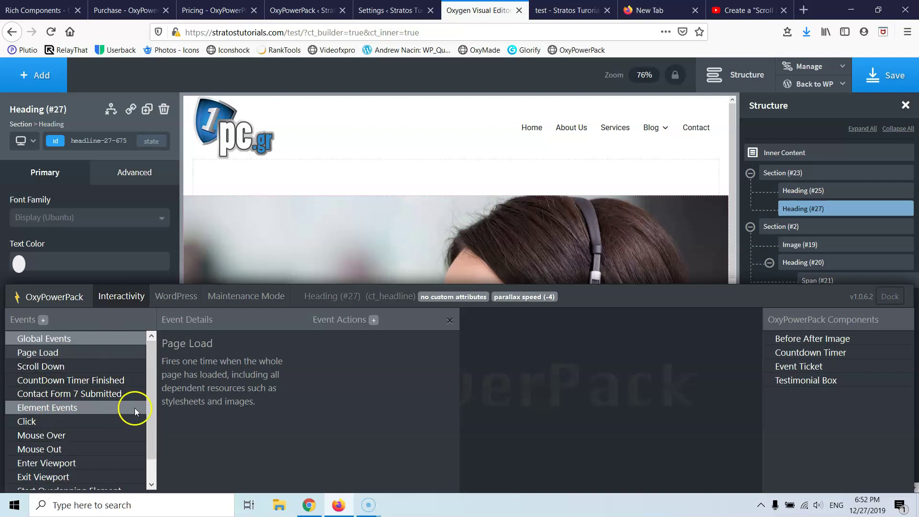
{"action": "key", "text": "Escape"}
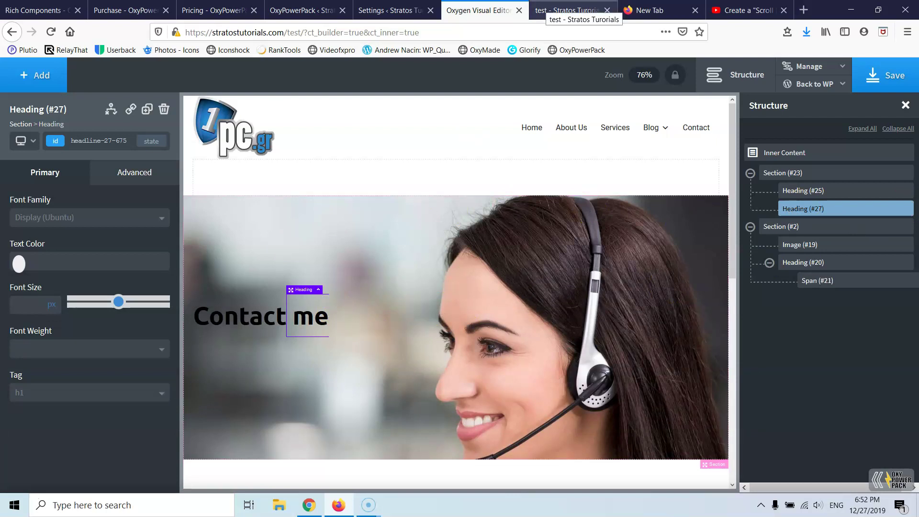
{"action": "left_click", "coordinate": [559, 10]}
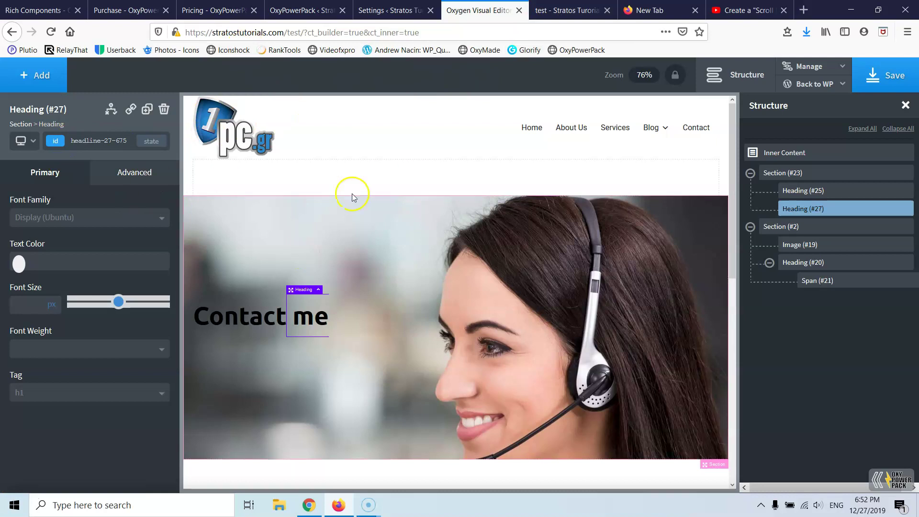
- Replace the text of the "Contact" heading in the hero section with "Cooming Soon"
{"action": "left_click", "coordinate": [247, 320]}
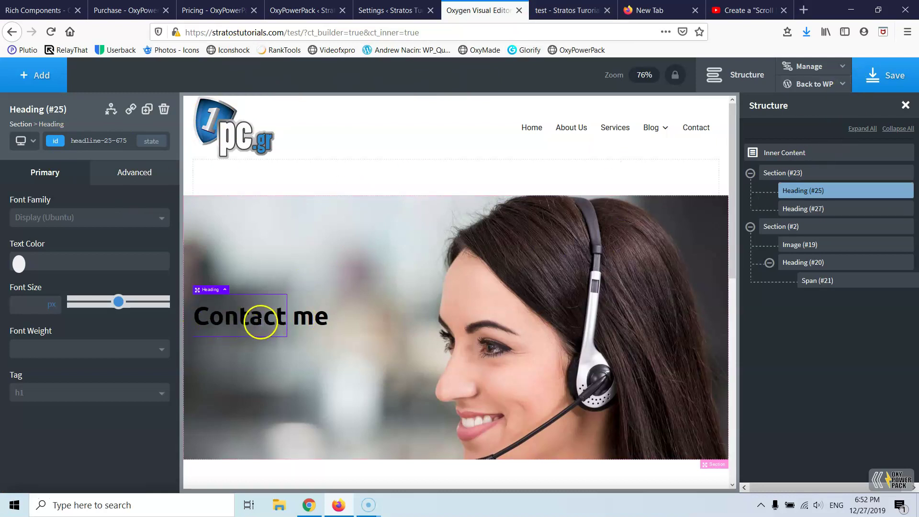
{"action": "double_click", "coordinate": [260, 321]}
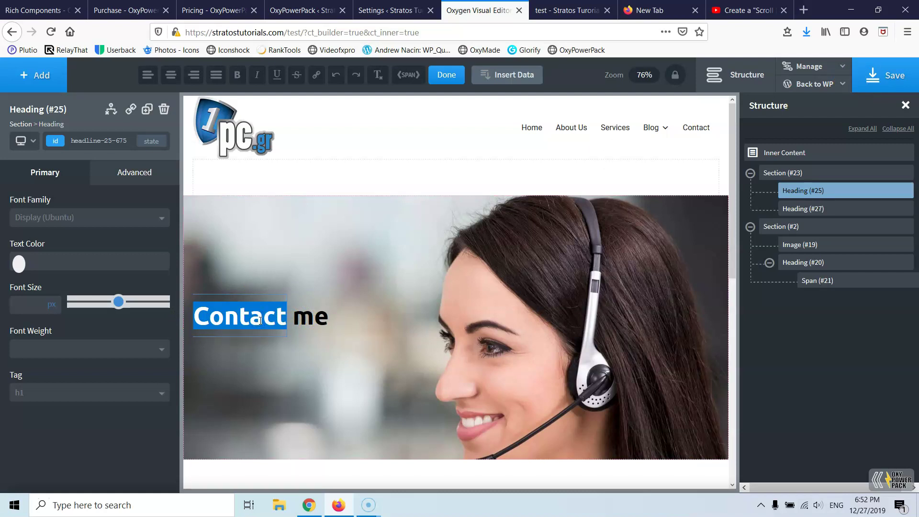
{"action": "type", "text": "Co"}
{"action": "type", "text": "oming"}
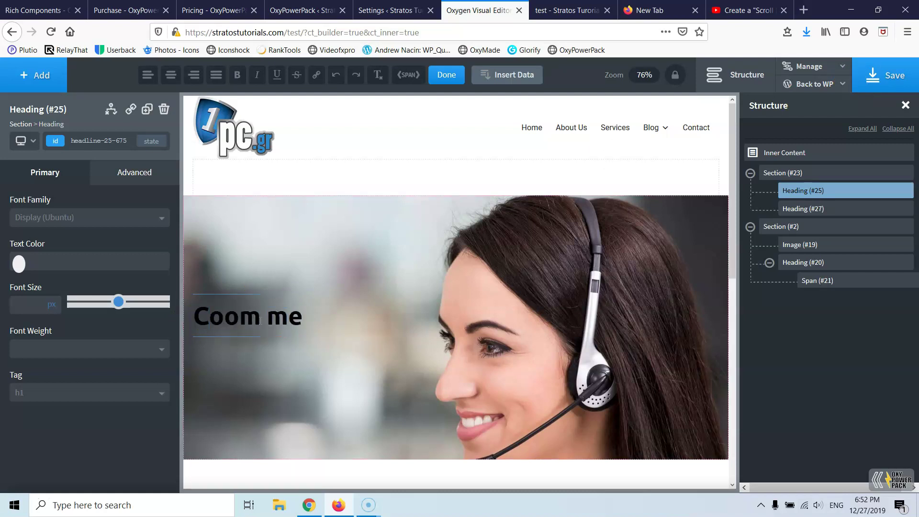
{"action": "type", "text": " Soon"}
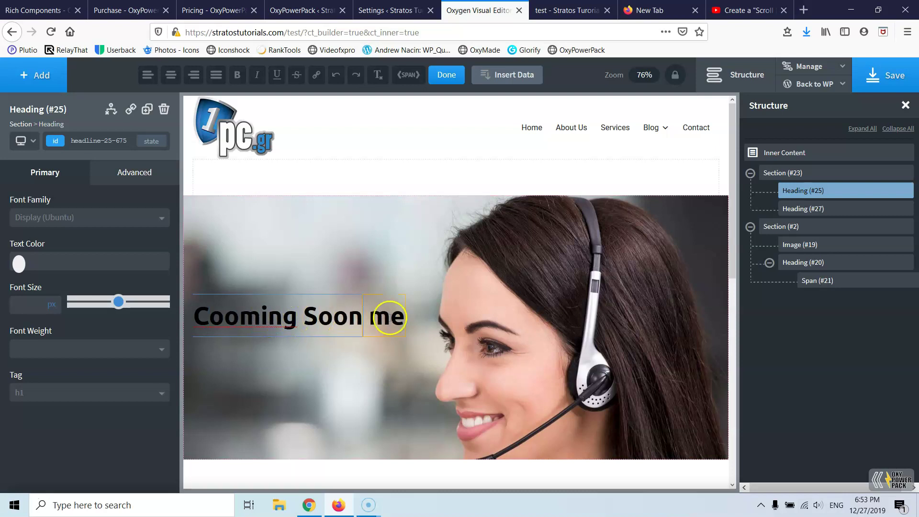
- Delete the separate "me" heading beside the "Cooming Soon" heading and save the page
{"action": "left_click", "coordinate": [386, 318]}
{"action": "left_click", "coordinate": [163, 111]}
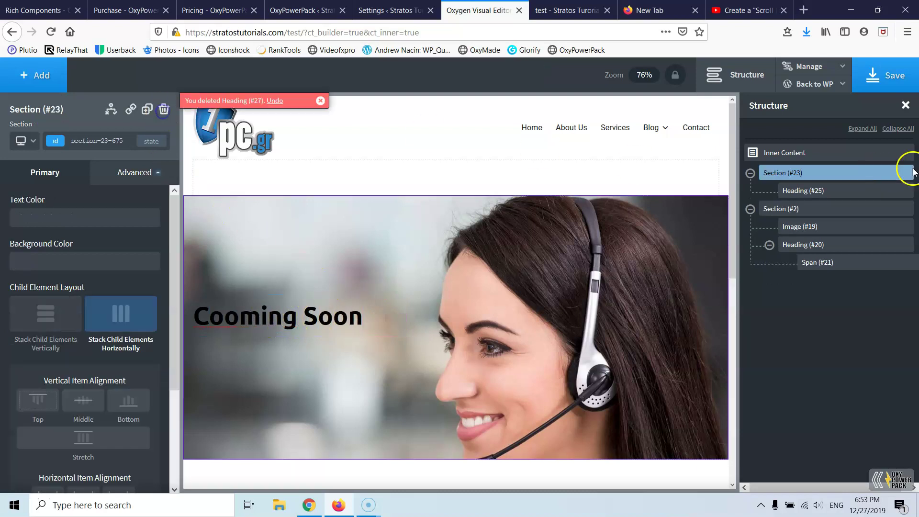
{"action": "left_click", "coordinate": [872, 76]}
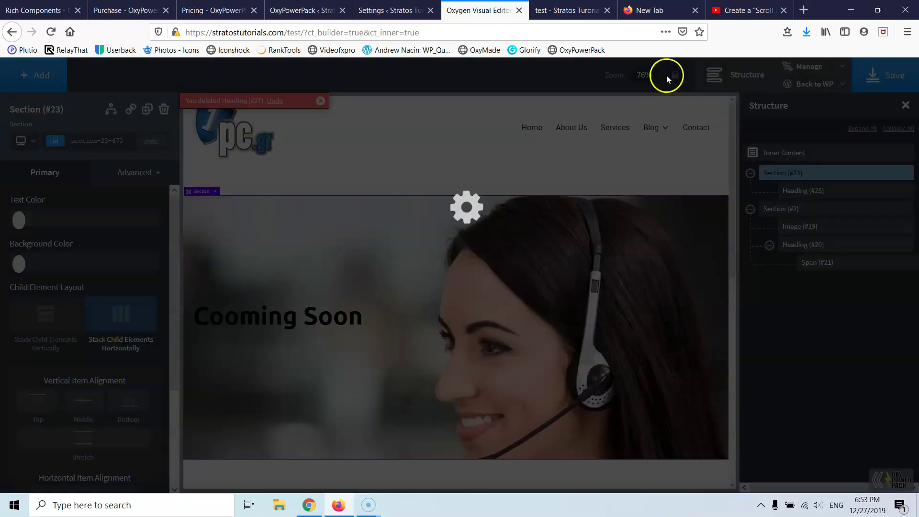
- Reload the OxyPowerPack settings page in WordPress and activate Maintenance Mode
{"action": "left_click", "coordinate": [389, 8]}
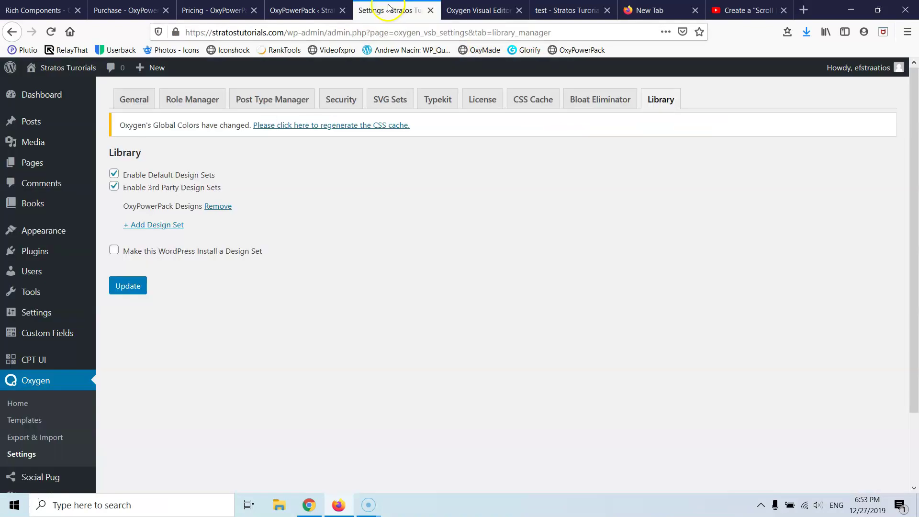
{"action": "left_click", "coordinate": [222, 9]}
{"action": "left_click", "coordinate": [302, 8]}
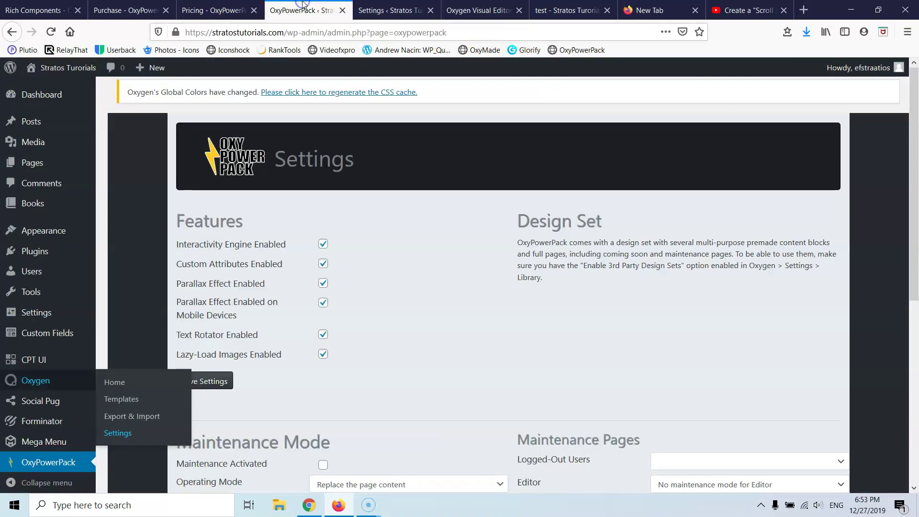
{"action": "left_click", "coordinate": [51, 32]}
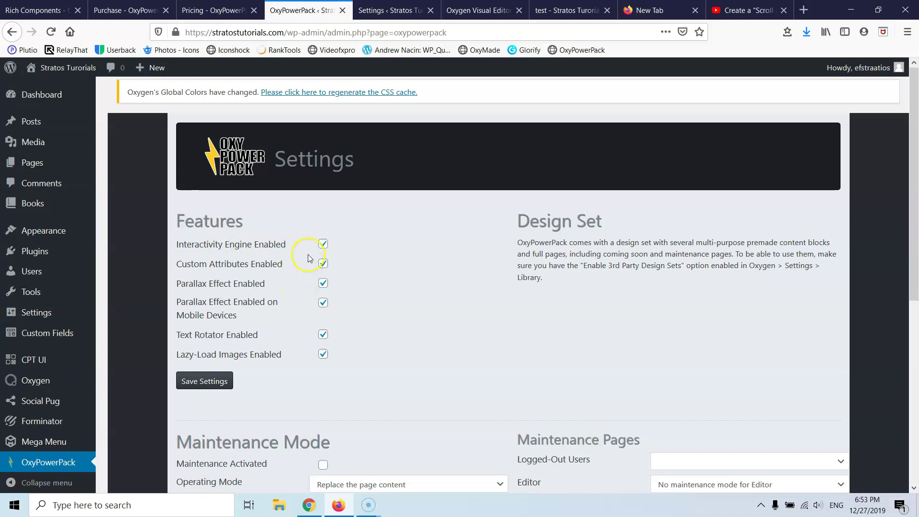
{"action": "scroll", "coordinate": [324, 247], "scroll_direction": "down", "scroll_amount": 3}
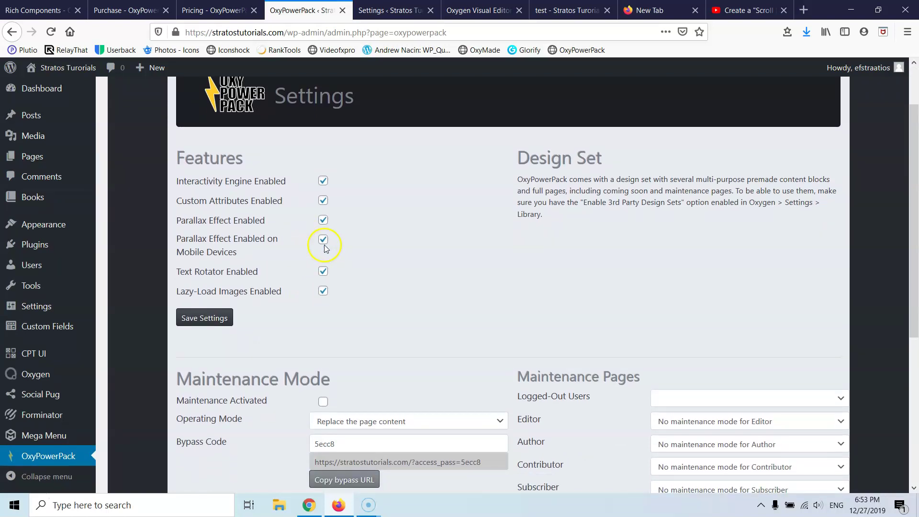
{"action": "scroll", "coordinate": [325, 248], "scroll_direction": "down", "scroll_amount": 3}
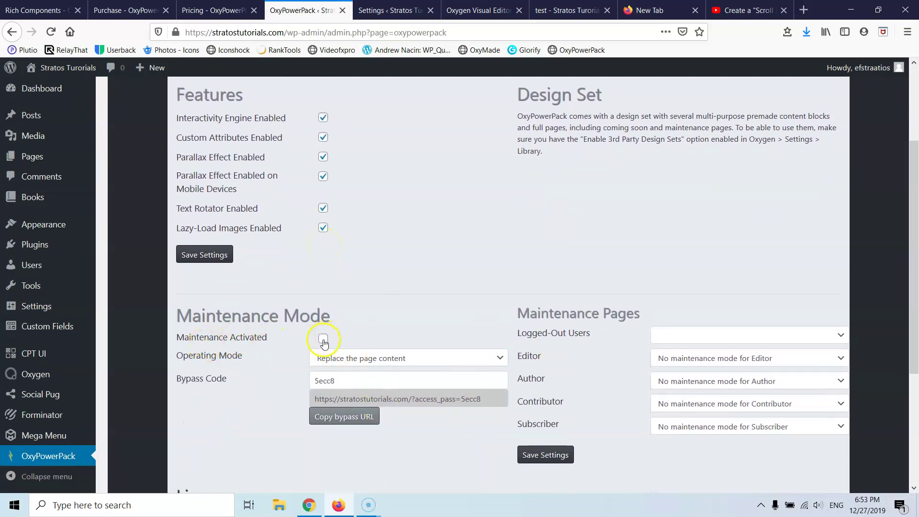
{"action": "left_click", "coordinate": [324, 340]}
- Review the Operating Mode choices for Maintenance Mode, keeping "Replace the page content"
{"action": "left_click", "coordinate": [414, 363]}
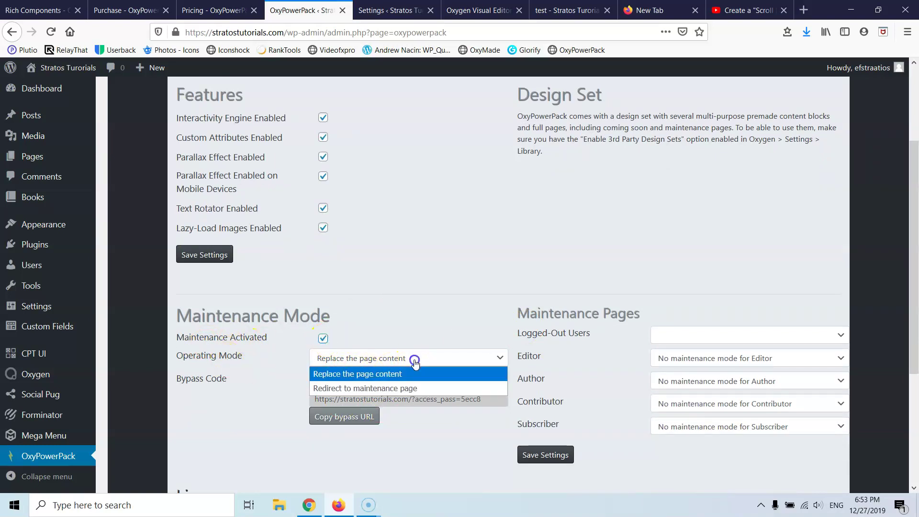
{"action": "left_click", "coordinate": [404, 316]}
{"action": "left_click", "coordinate": [389, 360]}
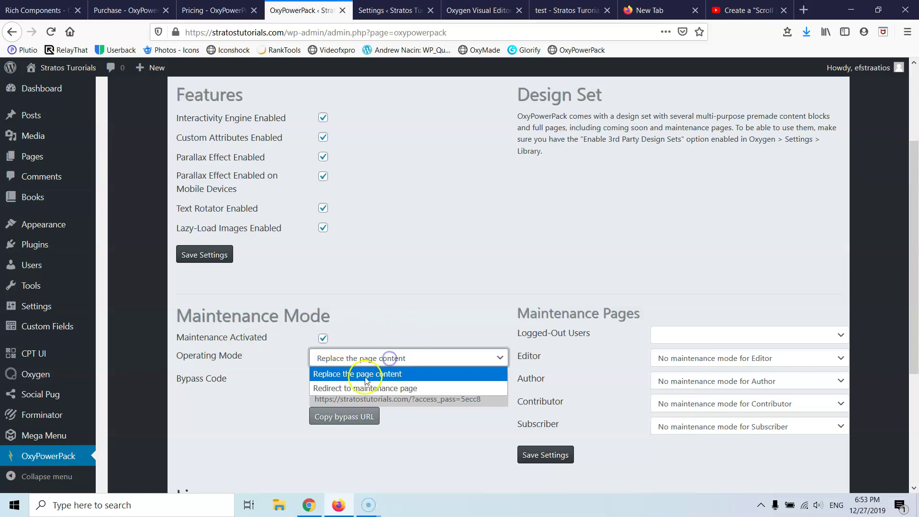
{"action": "left_click", "coordinate": [392, 315]}
{"action": "left_click", "coordinate": [418, 358]}
{"action": "left_click", "coordinate": [437, 319]}
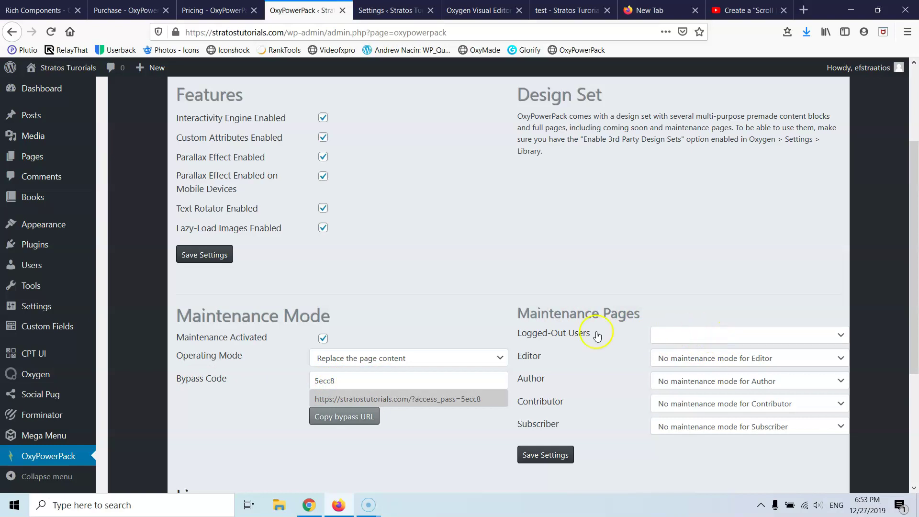
- Set the maintenance page for Logged-Out Users to "test" and save the settings
{"action": "left_click", "coordinate": [730, 338]}
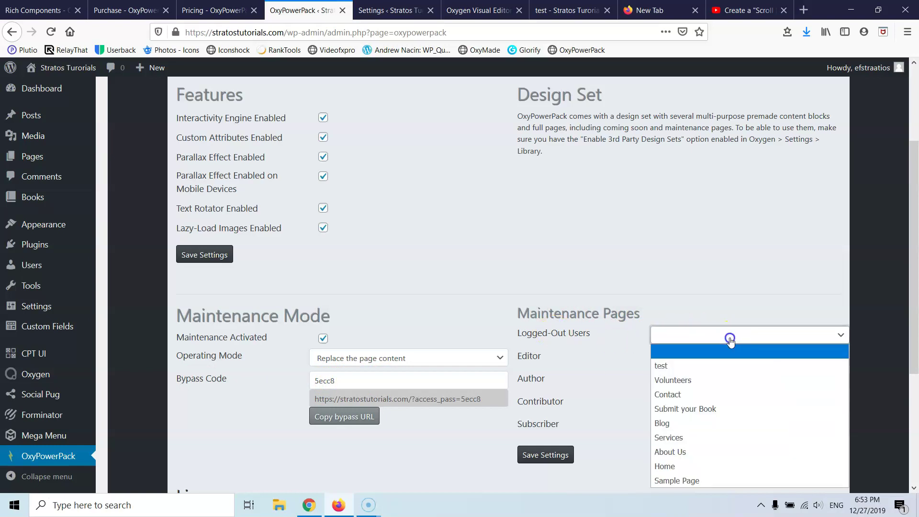
{"action": "left_click", "coordinate": [669, 366]}
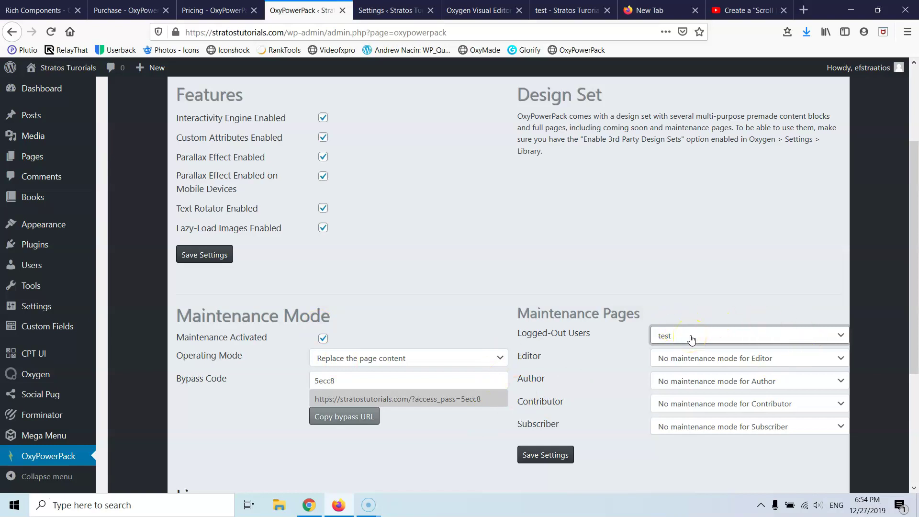
{"action": "left_click", "coordinate": [545, 453]}
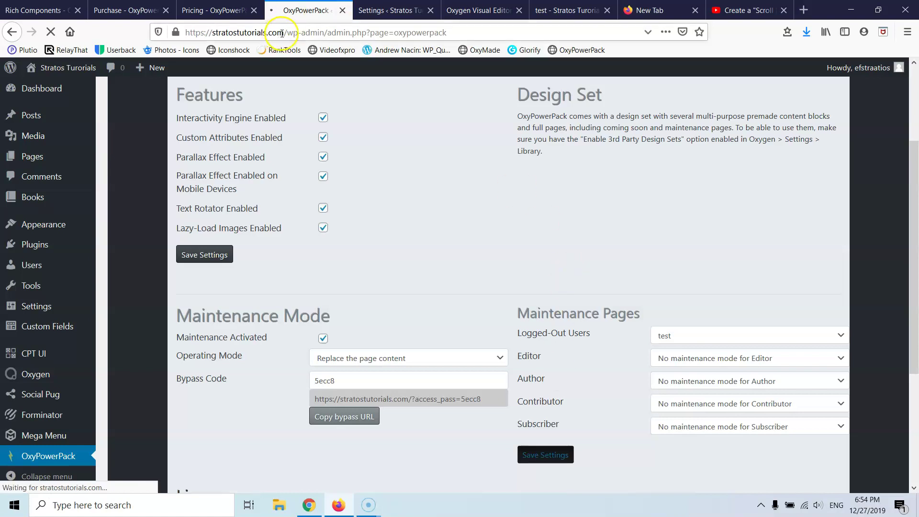
{"action": "left_click_drag", "start_coordinate": [284, 32], "coordinate": [186, 32]}
{"action": "key", "text": "ctrl+c"}
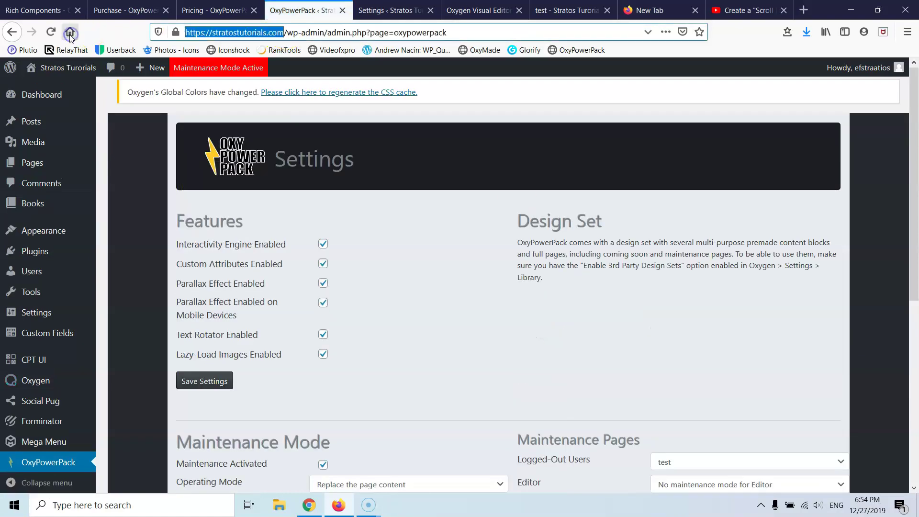
{"action": "left_click", "coordinate": [907, 32]}
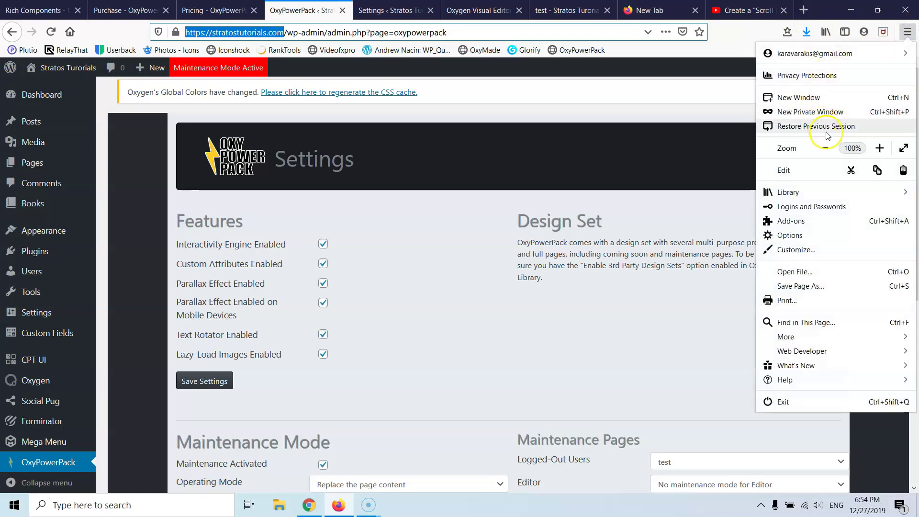
{"action": "left_click", "coordinate": [831, 117]}
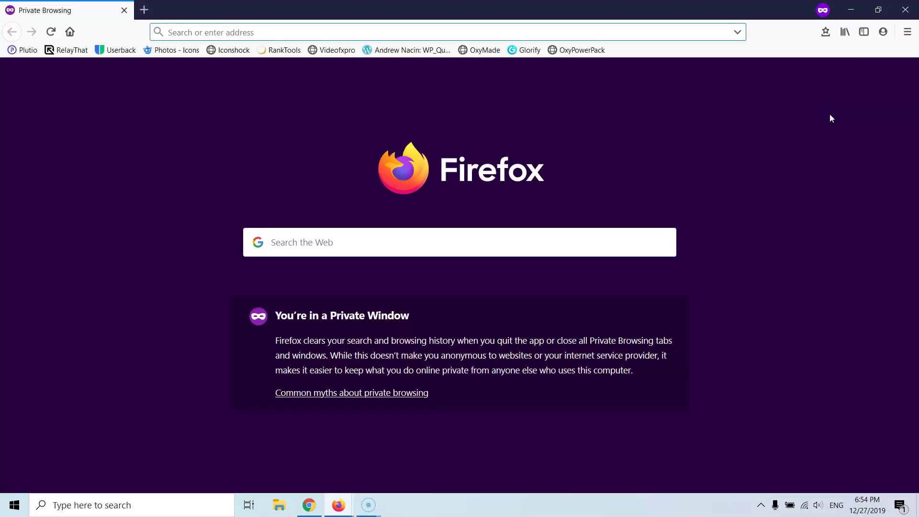
{"action": "key", "text": "ctrl+v"}
{"action": "key", "text": "Return"}
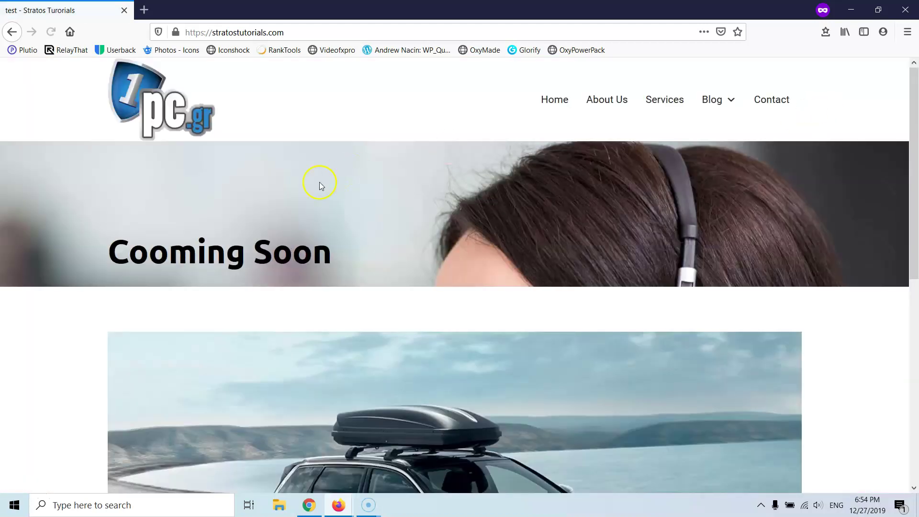
{"action": "left_click", "coordinate": [848, 9]}
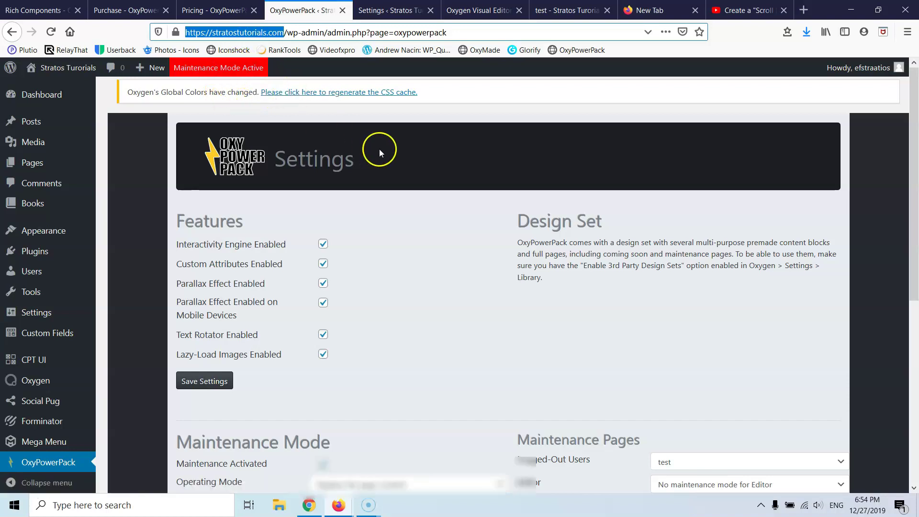
{"action": "scroll", "coordinate": [380, 148], "scroll_direction": "down", "scroll_amount": 4}
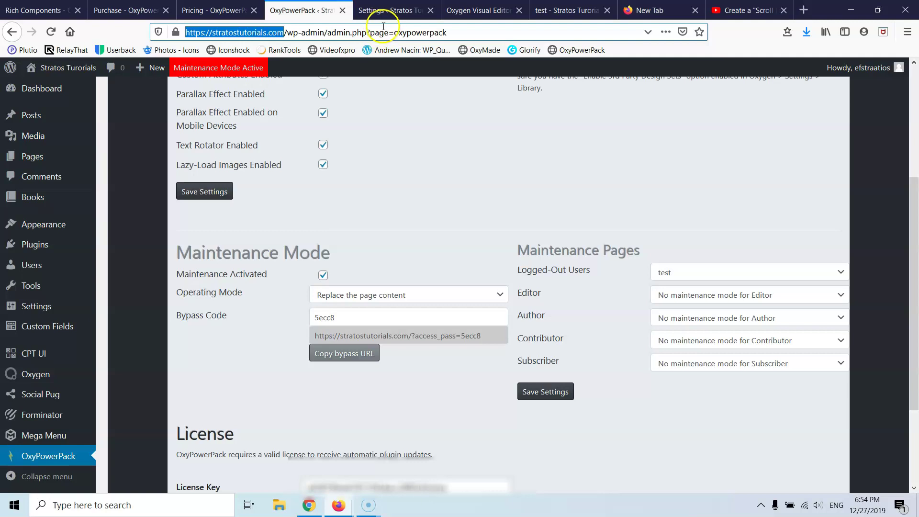
- Examine the show/hide condition options of the "Cooming Soon" section in the Oxygen Visual Editor
{"action": "left_click", "coordinate": [468, 7]}
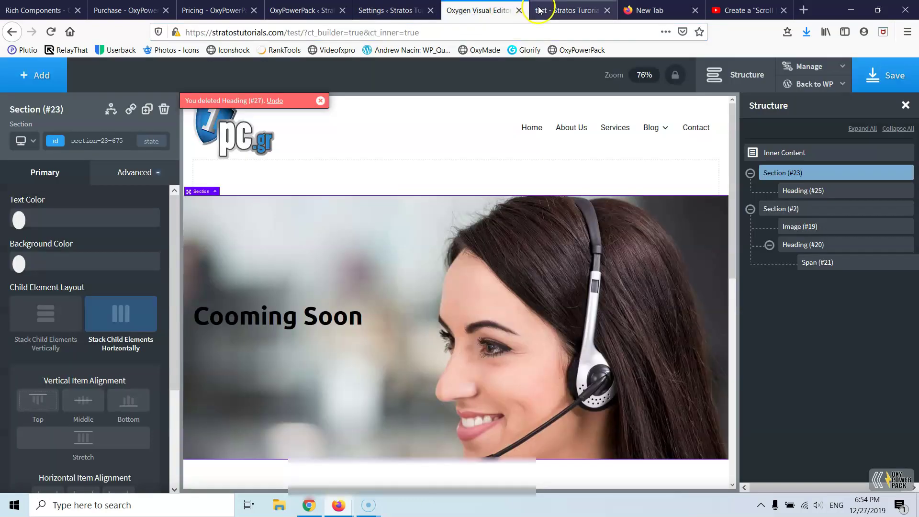
{"action": "left_click", "coordinate": [110, 113]}
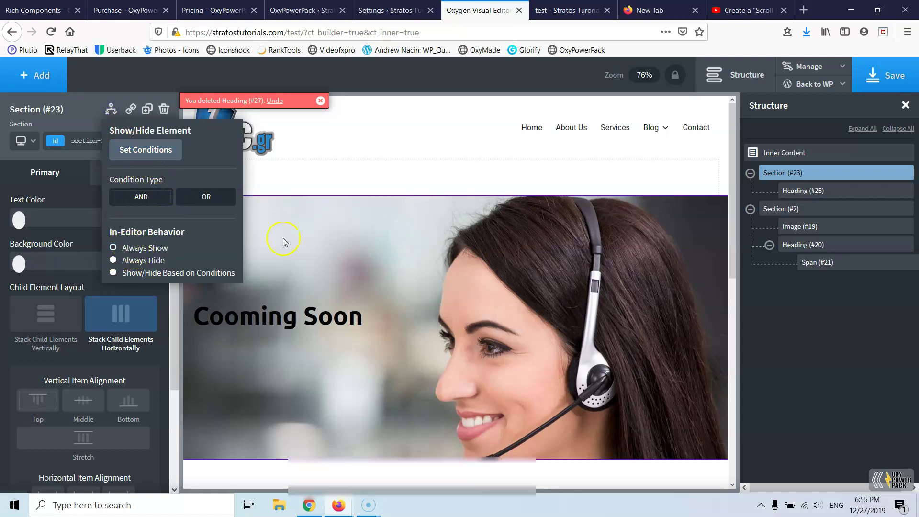
{"action": "left_click", "coordinate": [126, 199]}
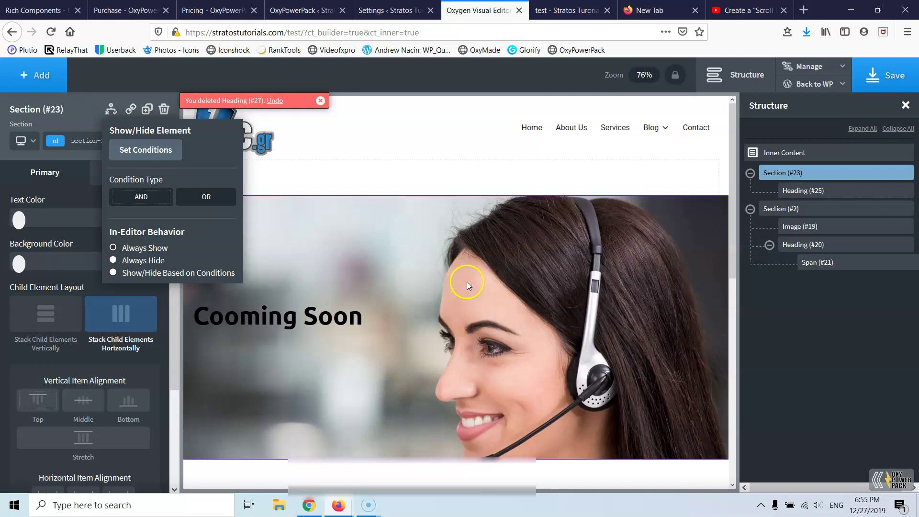
- Return to the OxyPowerPack settings and review the Maintenance Pages options for each user role
{"action": "left_click", "coordinate": [562, 12]}
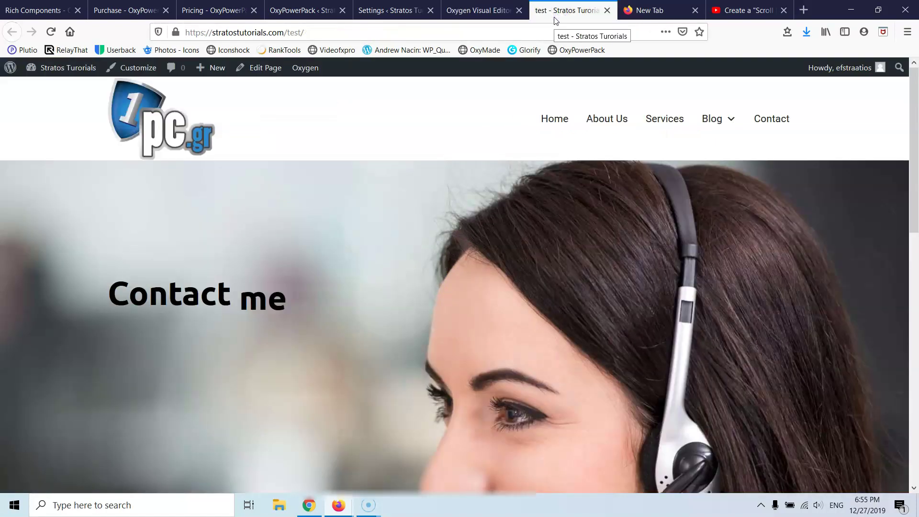
{"action": "left_click", "coordinate": [405, 6]}
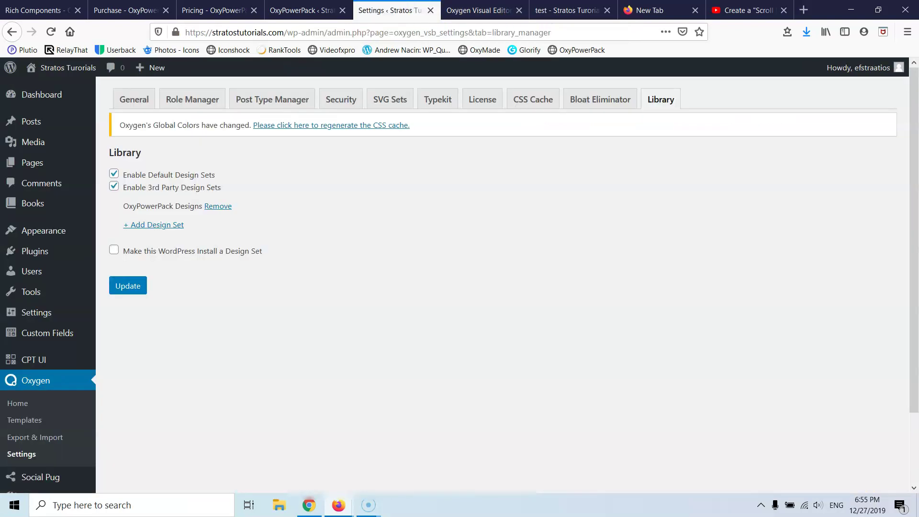
{"action": "left_click", "coordinate": [307, 6]}
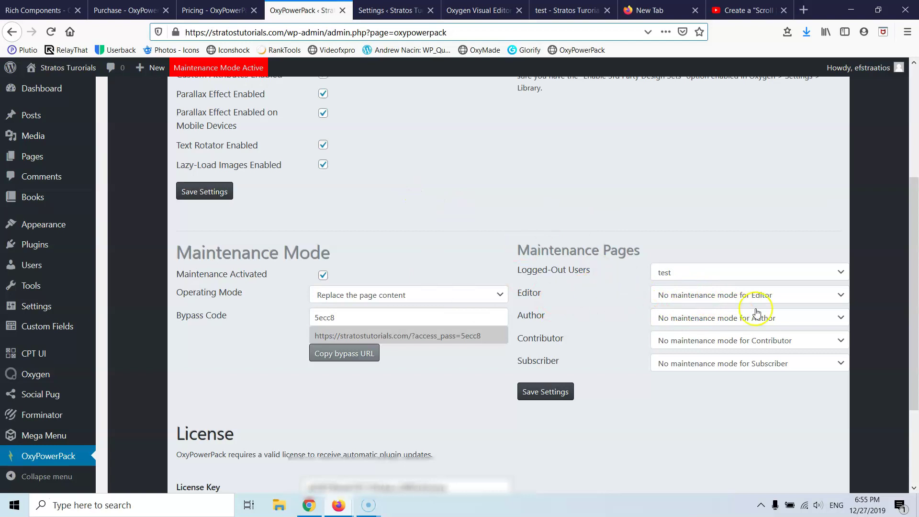
- Set the maintenance page for the Subscriber role to "test"
{"action": "left_click", "coordinate": [711, 367]}
{"action": "left_click", "coordinate": [678, 232]}
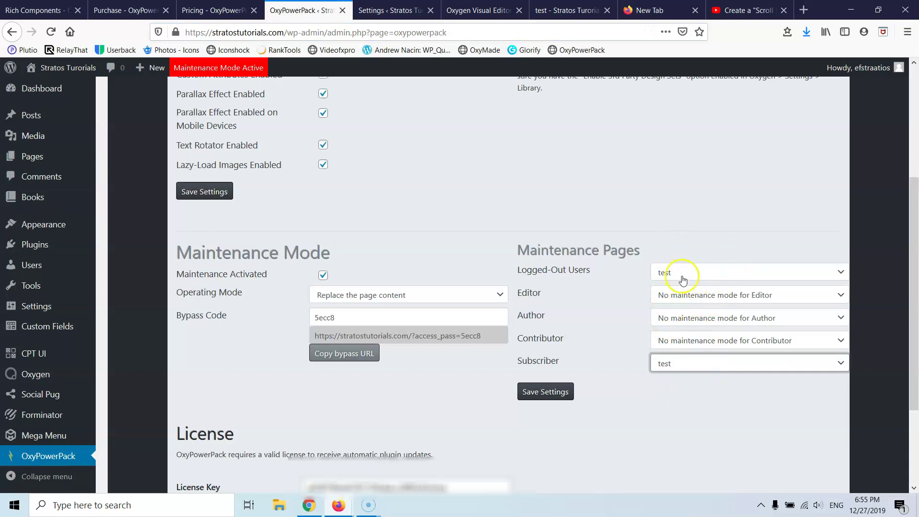
- Select the maintenance bypass URL in the OxyPowerPack settings and copy it
{"action": "left_click_drag", "start_coordinate": [481, 336], "coordinate": [277, 319]}
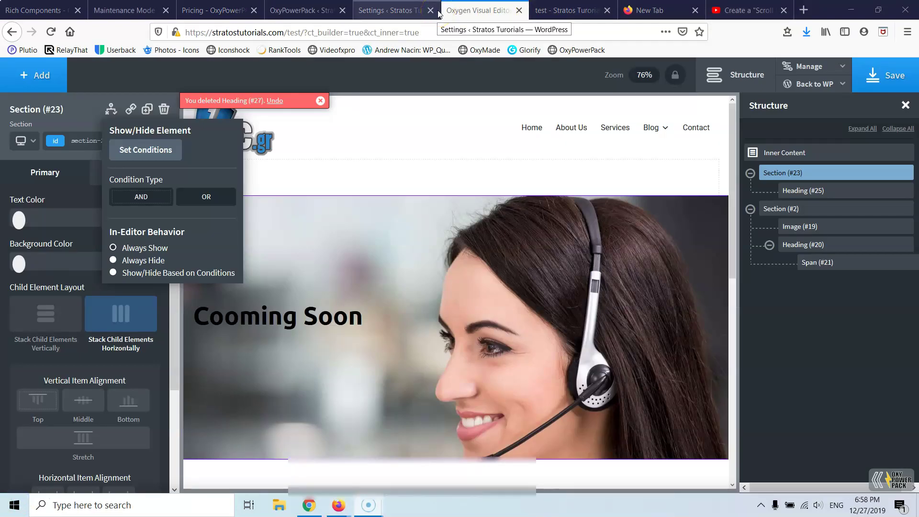
{"action": "left_click", "coordinate": [389, 10]}
{"action": "left_click", "coordinate": [301, 10]}
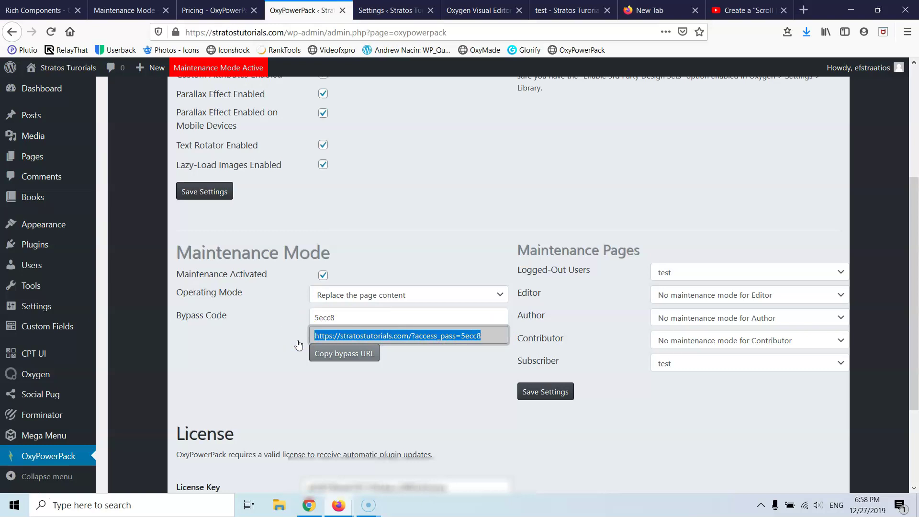
{"action": "left_click", "coordinate": [343, 353]}
- Review the OxyPowerPack feature settings, then view the top of the Maintenance Mode page on the oxypowerpack.com website
{"action": "scroll", "coordinate": [430, 201], "scroll_direction": "up", "scroll_amount": 5}
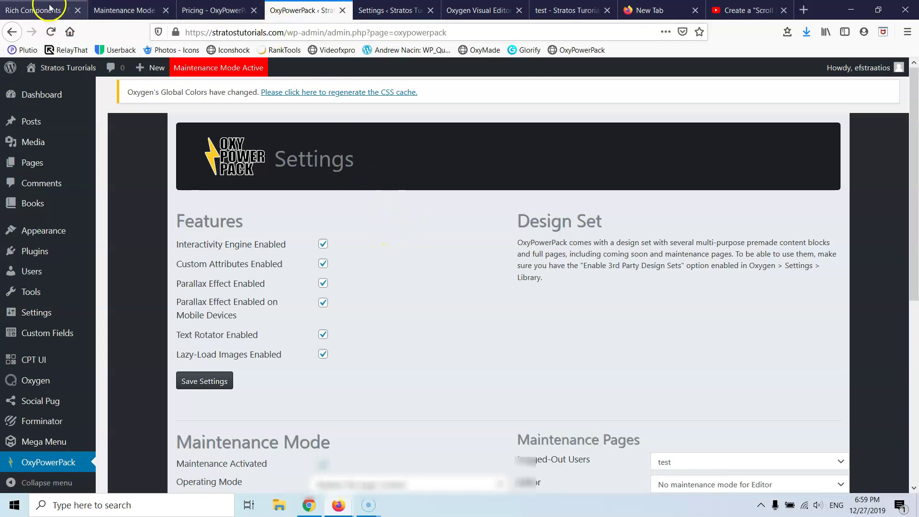
{"action": "left_click", "coordinate": [120, 8]}
{"action": "scroll", "coordinate": [240, 74], "scroll_direction": "up", "scroll_amount": 15}
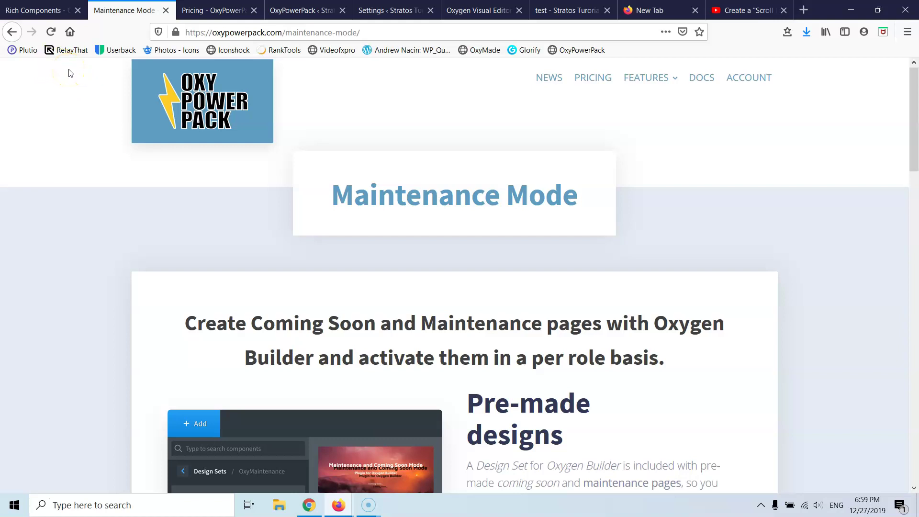
{"action": "left_click", "coordinate": [19, 500]}
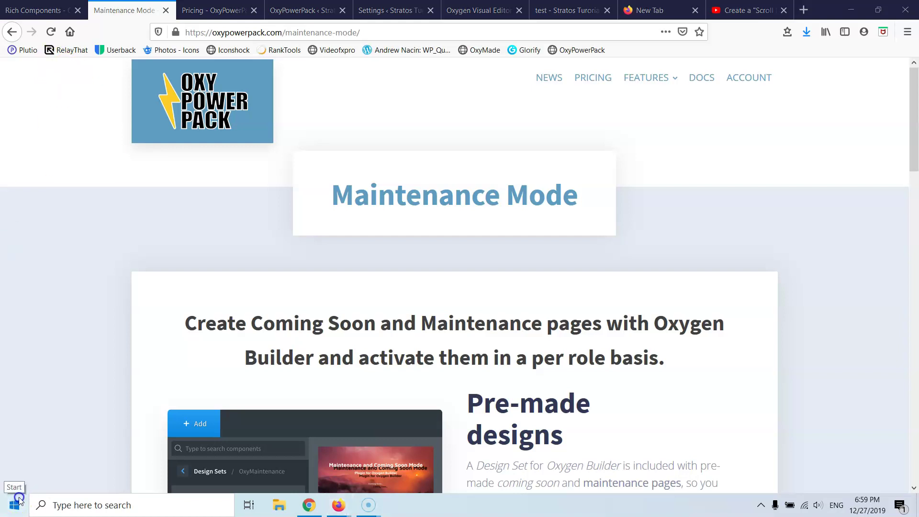